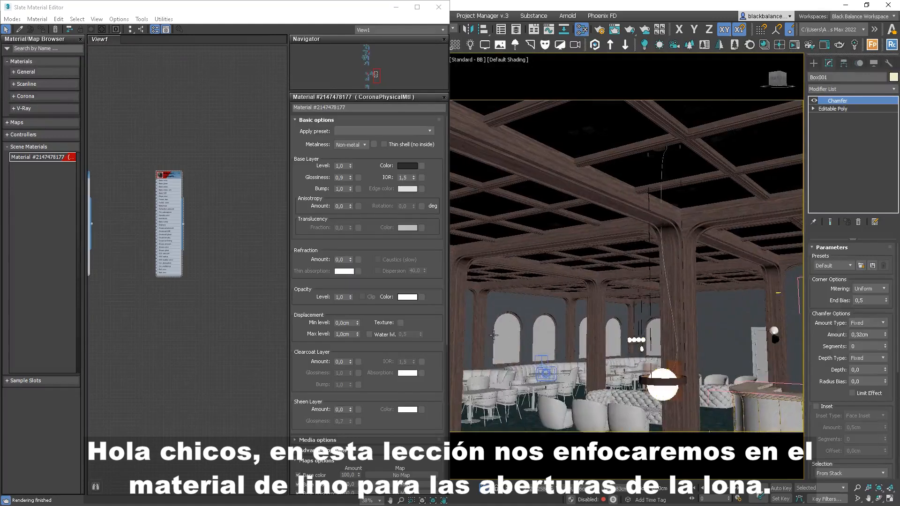
- Select the canvas panels in the arched wall openings and frame them in the perspective view
key(z)
scroll(609, 333, down, 5)
middle_drag(587, 319, 554, 349)
middle_drag(553, 350, 571, 347)
scroll(595, 340, up, 5)
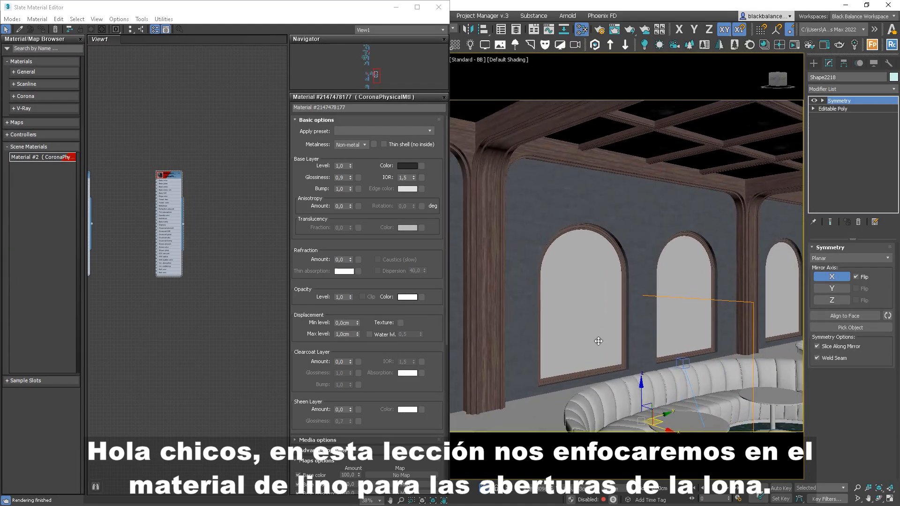
scroll(595, 334, down, 3)
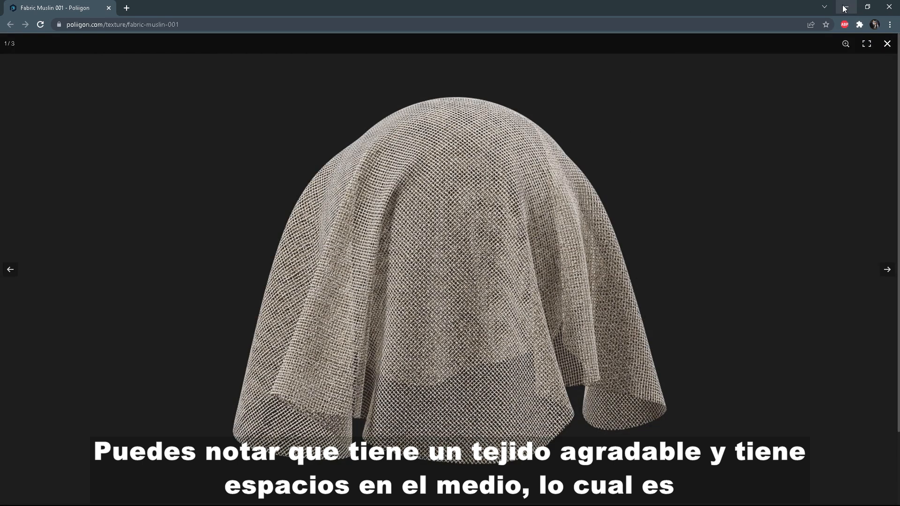
- Return from the fabric reference page and add the FabricMuslin001_COL_4K.jpg bitmap to the material graph
click(844, 9)
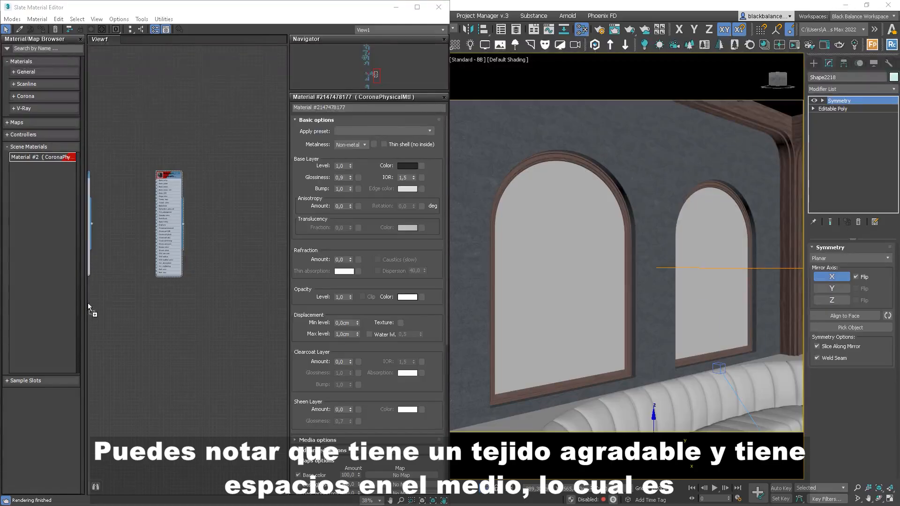
drag(147, 291, 143, 288)
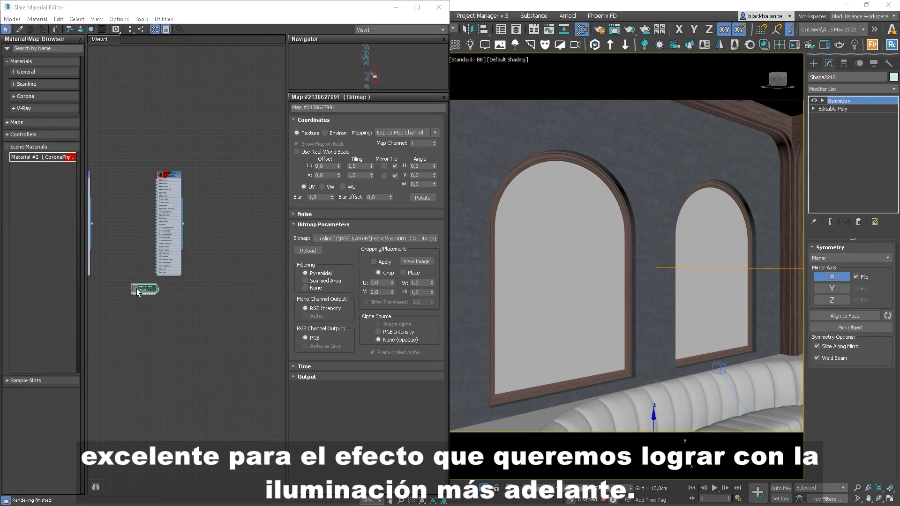
middle_drag(158, 303, 190, 176)
- Create a CoronaPhysicalMtl with the muslin colour bitmap as its base color and assign it to the arched panels
right_click(184, 248)
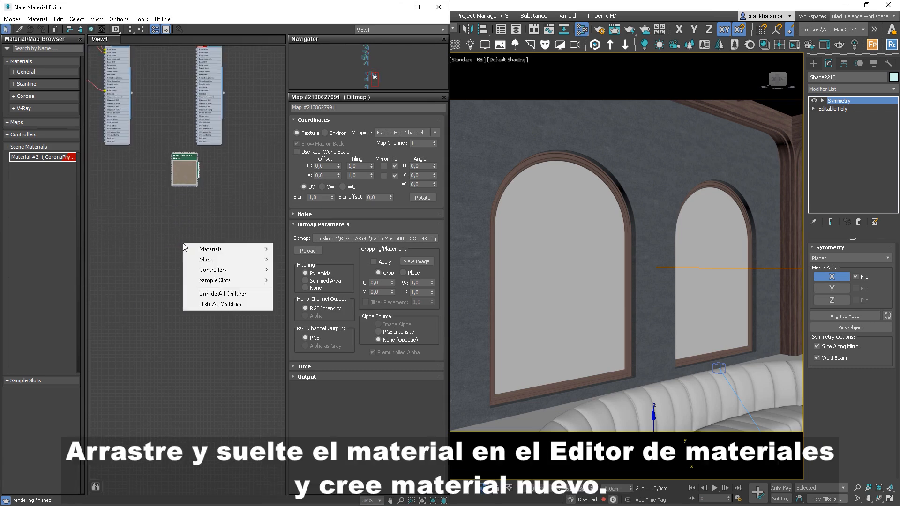
mouse_move(241, 249)
mouse_move(311, 271)
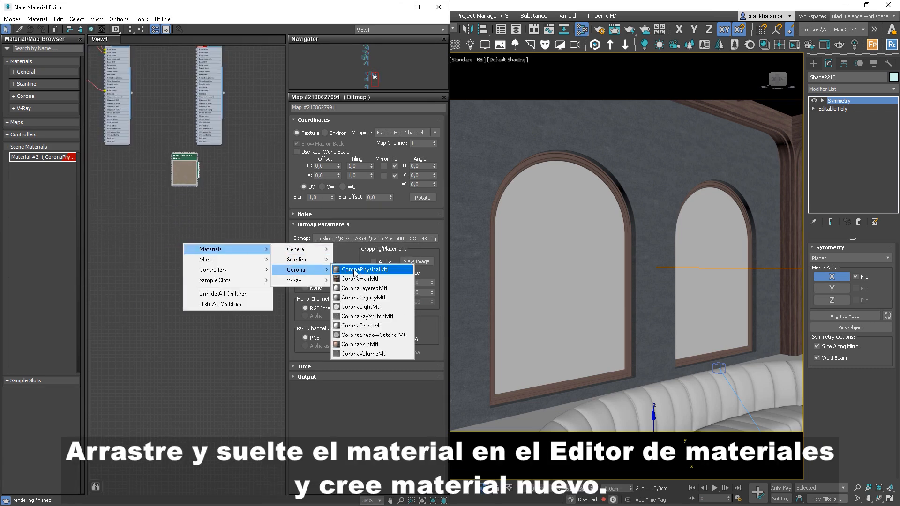
click(361, 270)
drag(183, 172, 170, 248)
drag(194, 291, 571, 287)
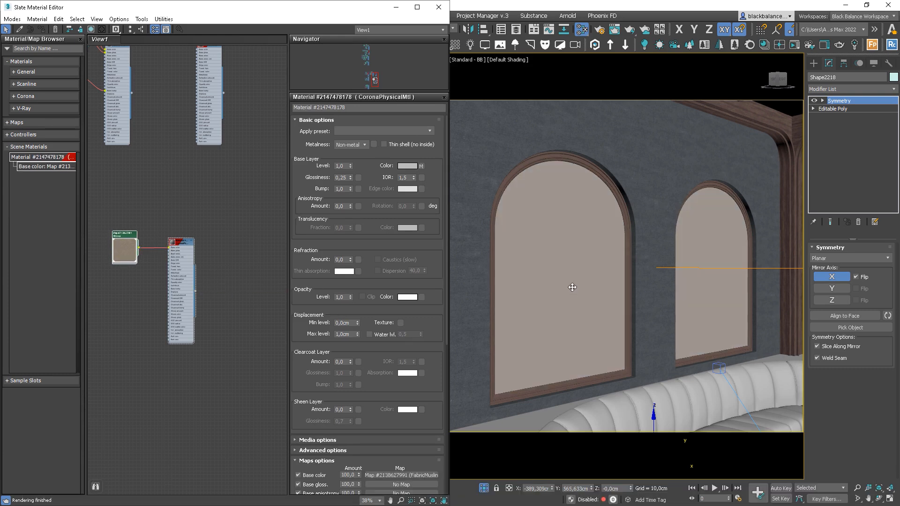
- Add a UVW Map modifier to the arched panels
click(892, 89)
text(uv)
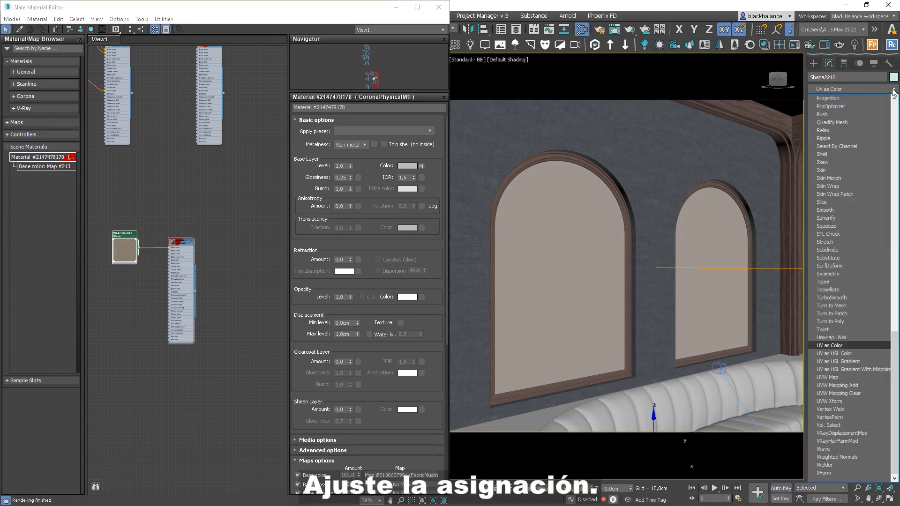
key(Down)
key(Down)
key(Down)
key(Down)
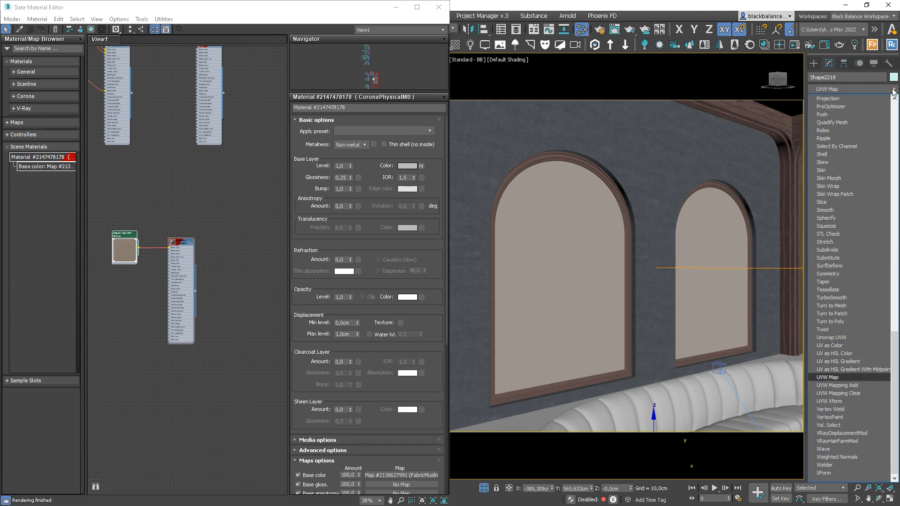
key(Return)
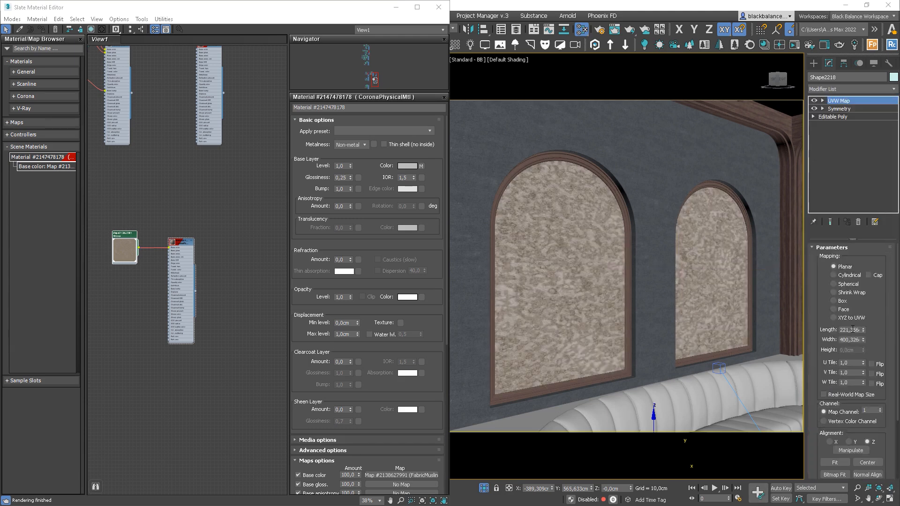
- Set the planar mapping's length and width to 500 cm and check the weave scale on the panels
double_click(852, 330)
text(500)
key(Tab)
text(500)
key(Return)
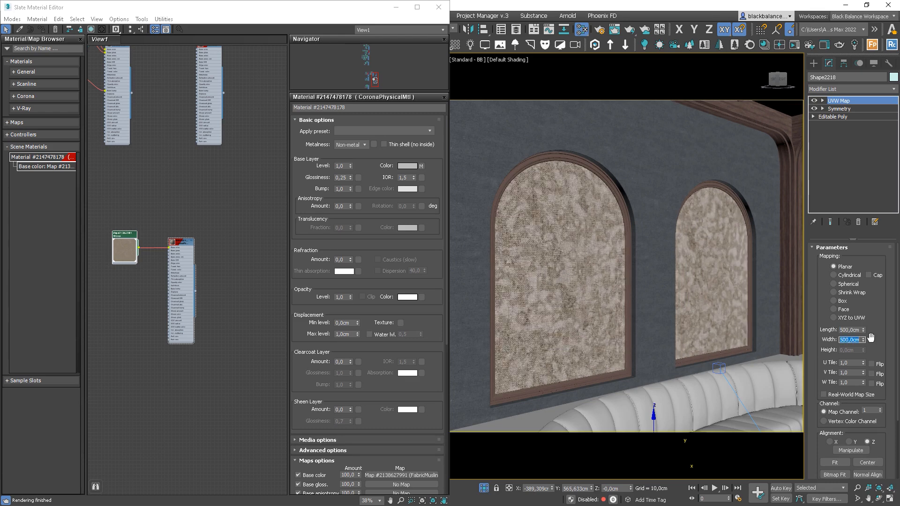
scroll(530, 370, up, 5)
scroll(540, 373, down, 1)
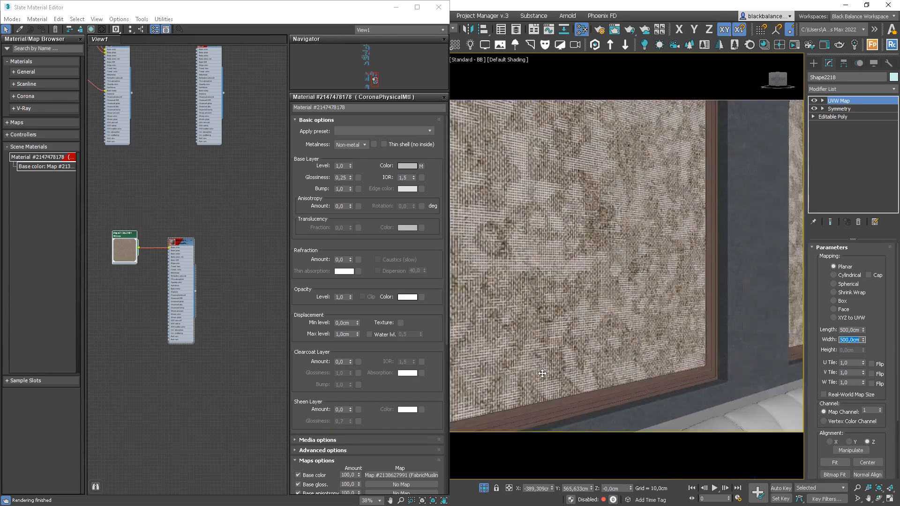
- Set the planar mapping's length and width to 400 cm
scroll(602, 332, down, 2)
click(854, 329)
text(400)
key(Tab)
text(400)
key(Return)
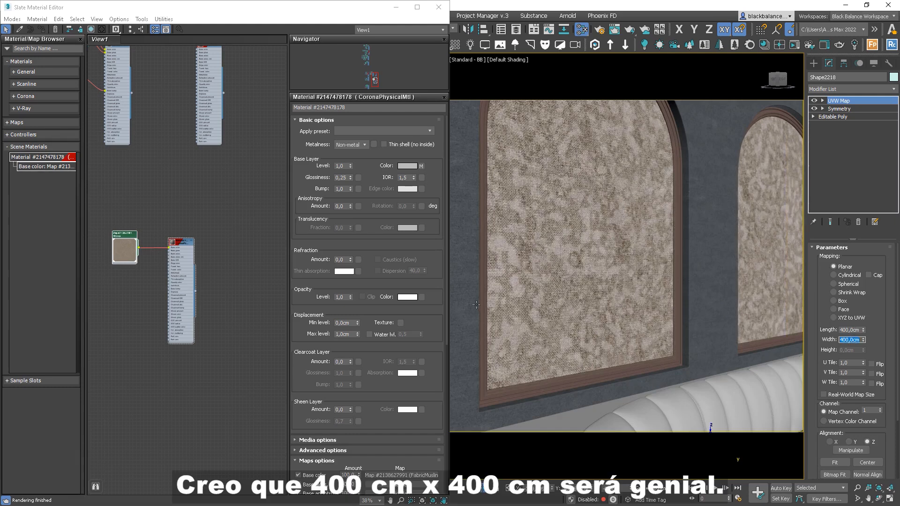
scroll(570, 327, up, 3)
scroll(571, 327, down, 4)
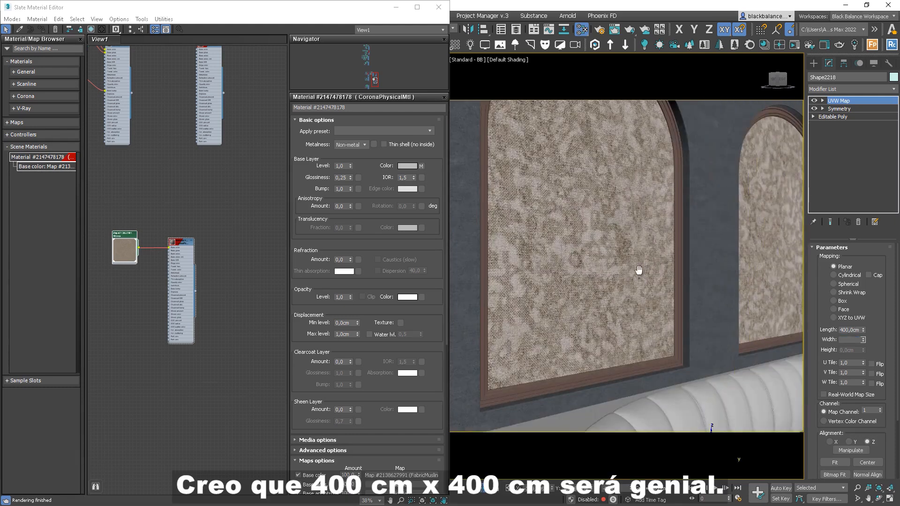
scroll(607, 293, down, 5)
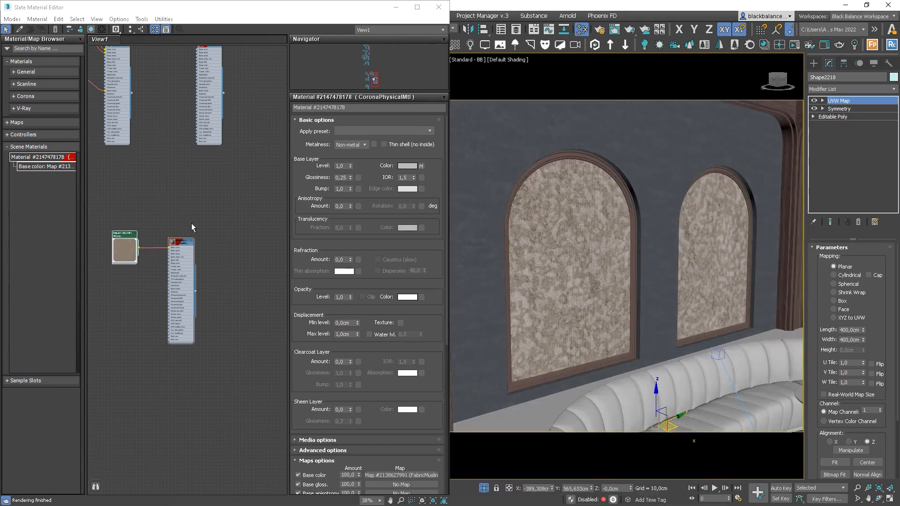
- Copy the CoronaNormal node from a neighbouring material next to the muslin material and remove its inherited input connection
middle_drag(185, 191, 217, 231)
drag(218, 231, 236, 239)
scroll(236, 239, down, 1)
middle_drag(144, 170, 179, 177)
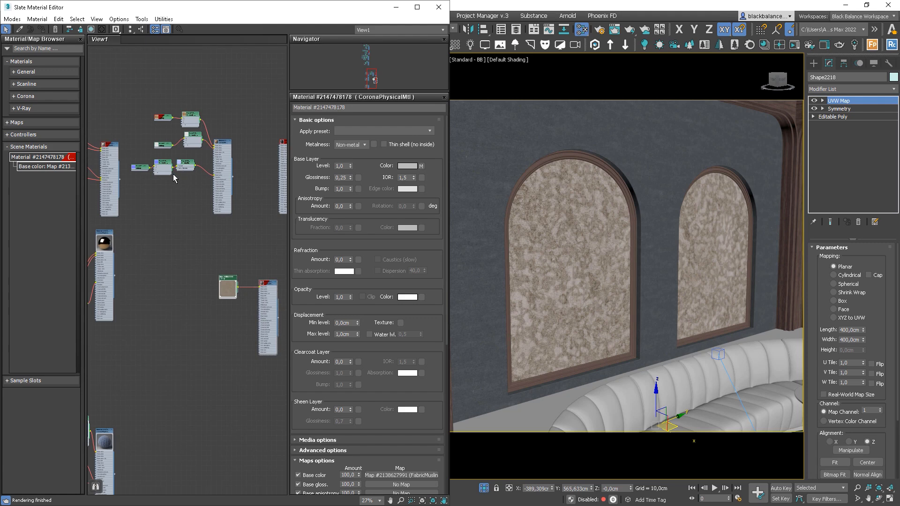
mouse_move(187, 163)
shift+mouse_down()
mouse_move(242, 368)
mouse_move(240, 335)
mouse_move(197, 326)
shift+mouse_up()
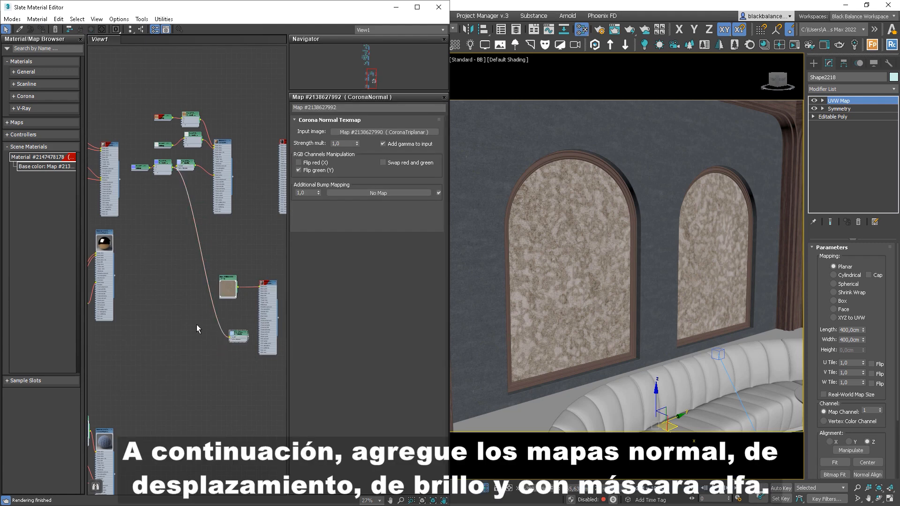
key(Delete)
scroll(267, 329, up, 3)
scroll(268, 333, up, 2)
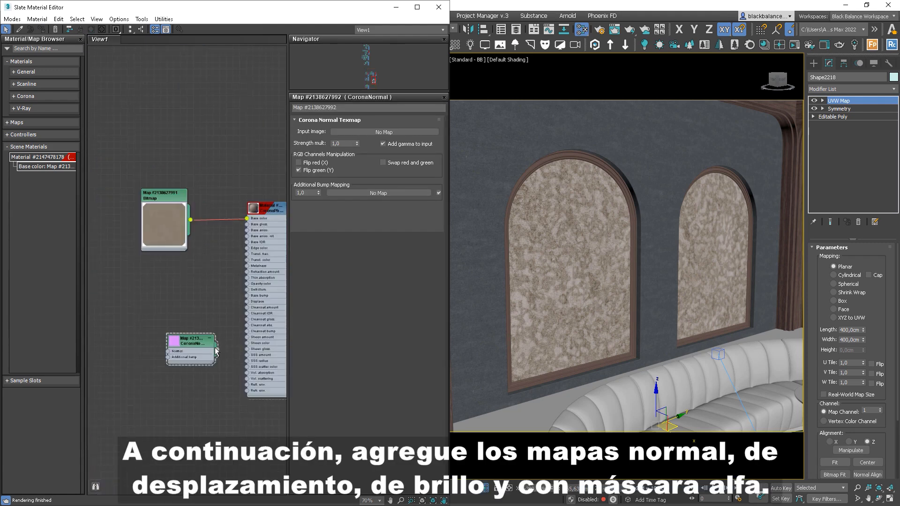
- Feed FabricMuslin001_NRM_4K.jpg through the CoronaNormal node into Base bump, and connect FabricMuslin001_DISP_4K.jpg to Displace
drag(217, 349, 196, 310)
drag(670, 505, 166, 318)
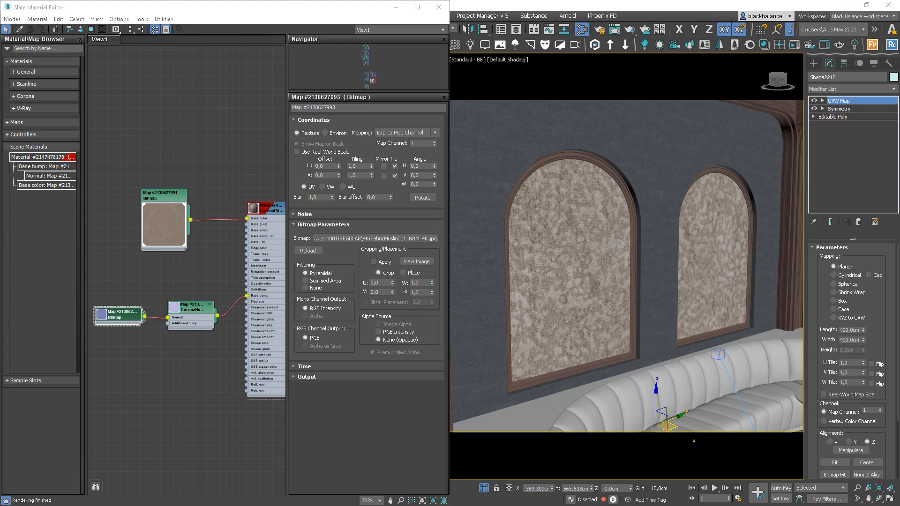
drag(679, 398, 247, 302)
drag(190, 358, 197, 362)
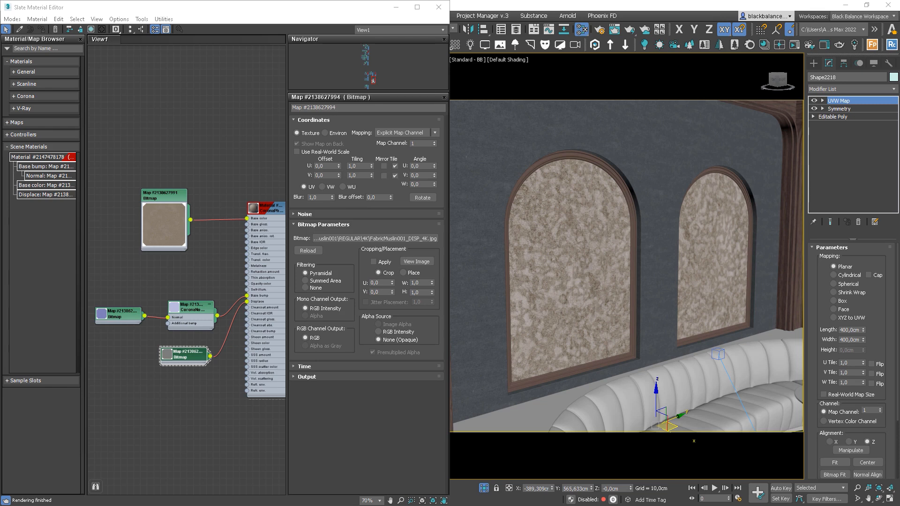
- Connect FabricMuslin001_GLOSS_4K.jpg to Base gloss and add the FabricMuslin001_ALPHAMASKED_4K.png bitmap to the graph
drag(432, 366, 248, 225)
drag(166, 239, 173, 206)
drag(171, 286, 164, 272)
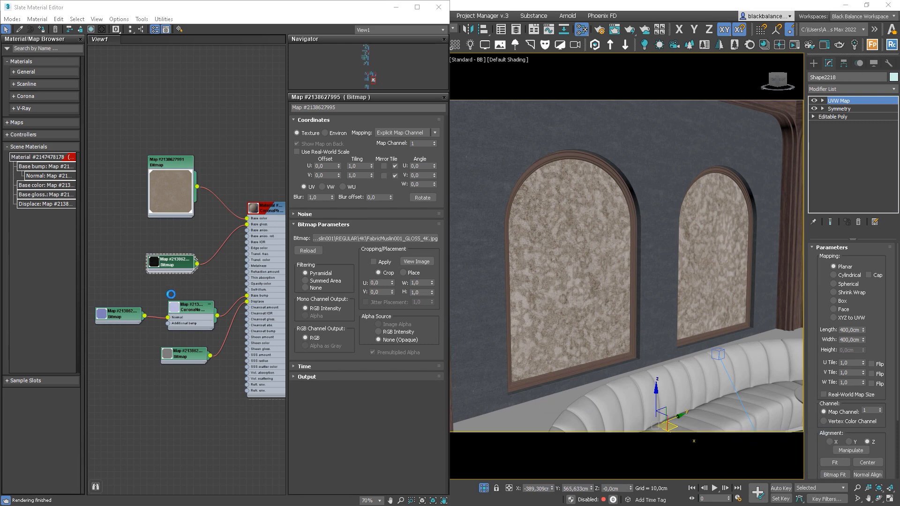
drag(152, 289, 129, 291)
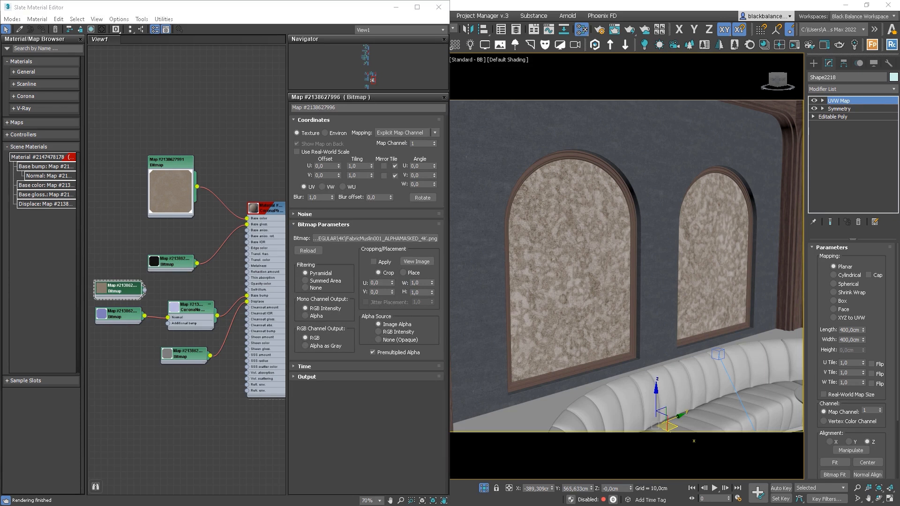
- Examine the gaps in the weave of the FabricMuslin001_ALPHAMASKED_4K.png image up close
scroll(460, 281, up, 3)
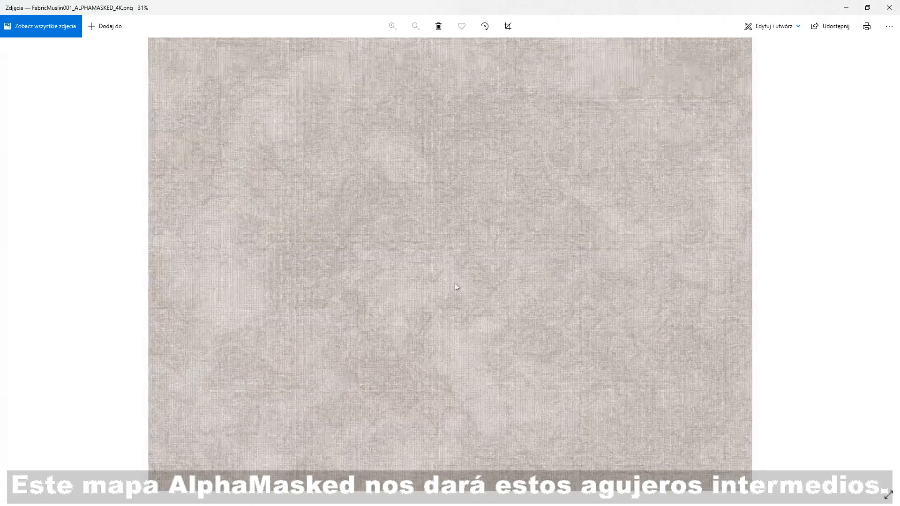
scroll(410, 304, up, 5)
scroll(409, 309, up, 5)
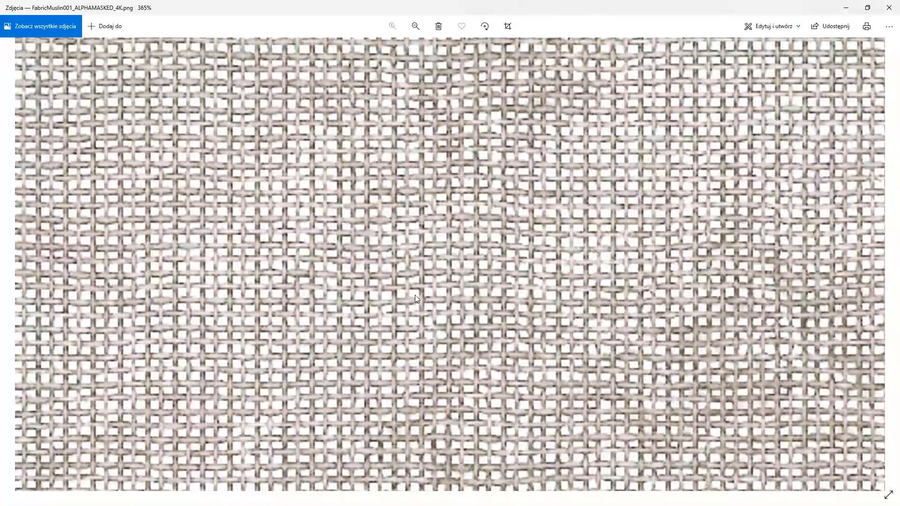
scroll(413, 297, down, 6)
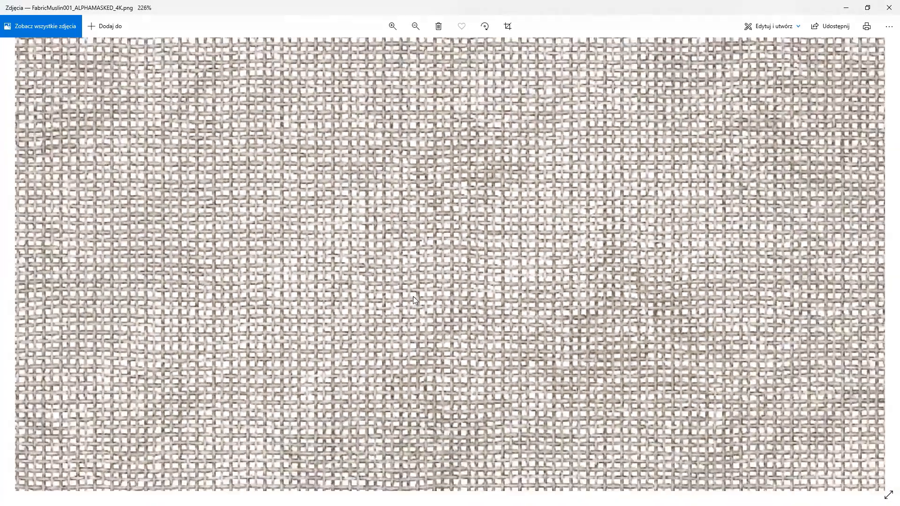
scroll(413, 299, down, 3)
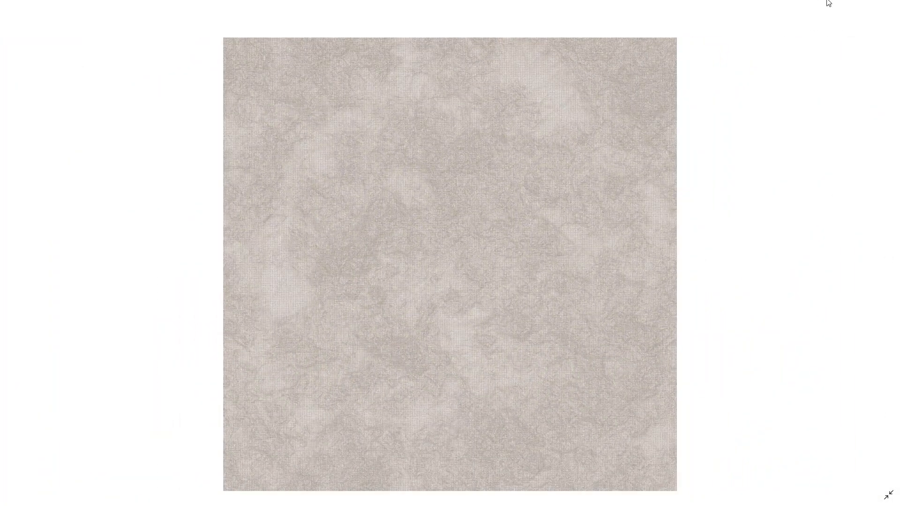
click(889, 7)
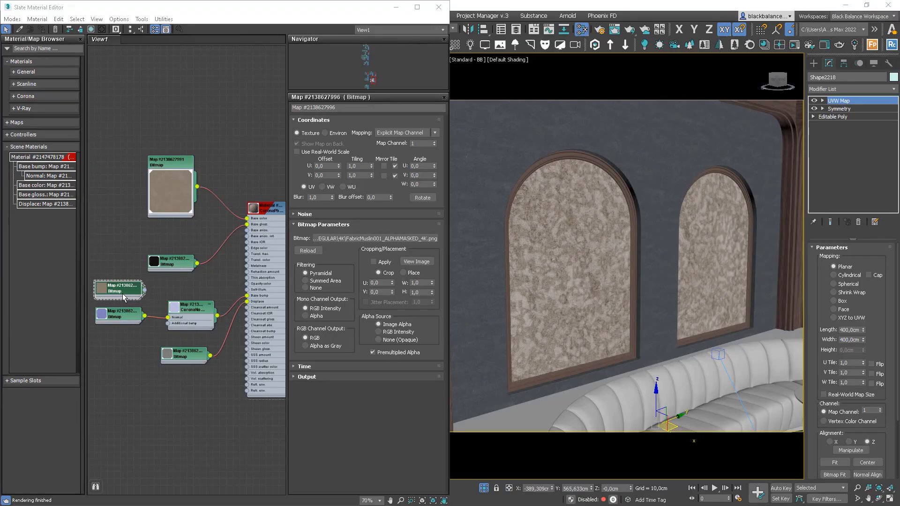
- Set the alpha-masked bitmap's mono channel output to Alpha and connect it to the material's Opacity color
click(307, 316)
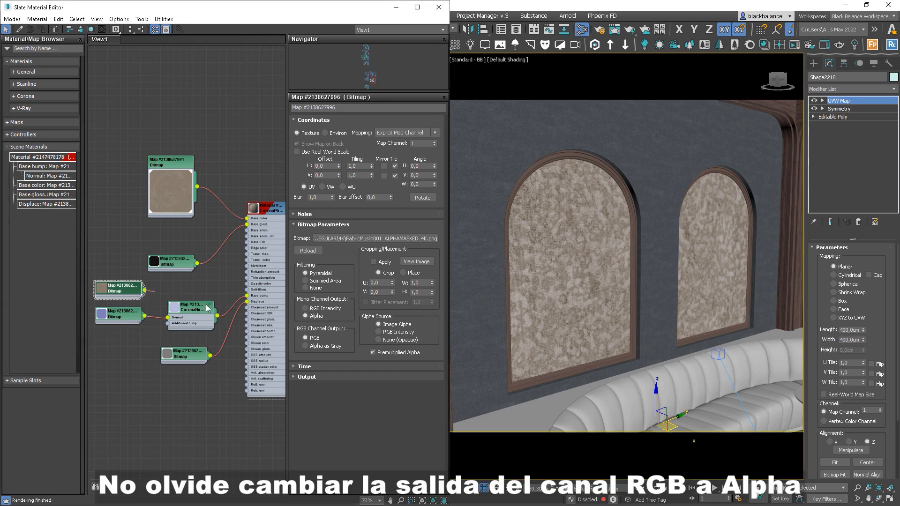
drag(207, 308, 248, 289)
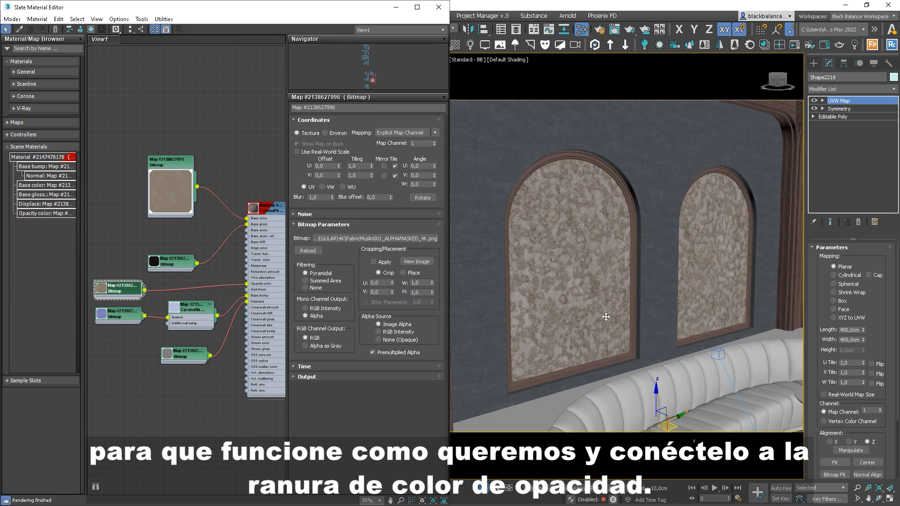
- Isolate the arched panels and start a Corona interactive render of a close-up of the fabric
key(alt+q)
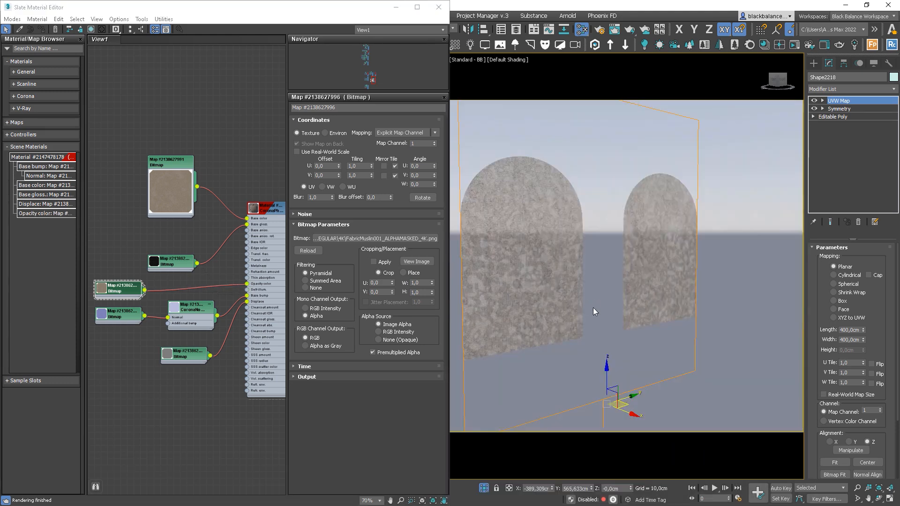
scroll(594, 293, up, 10)
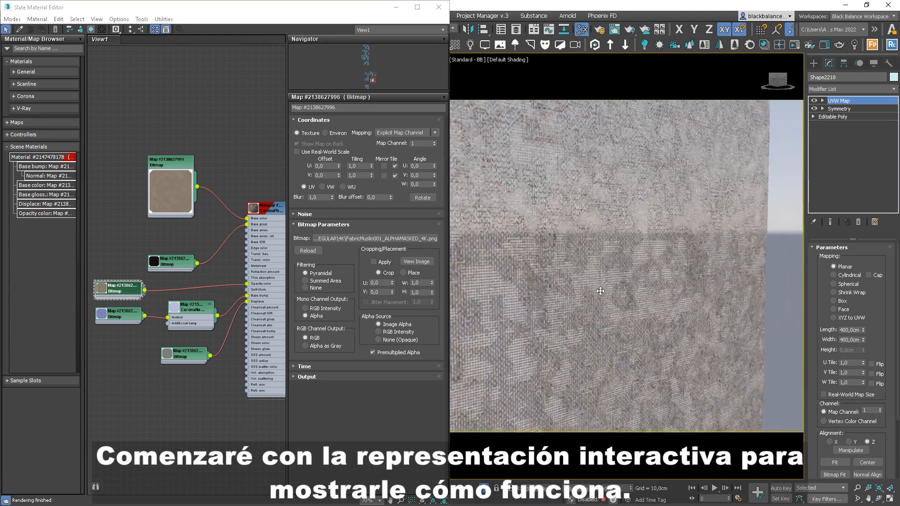
right_click(629, 274)
click(615, 257)
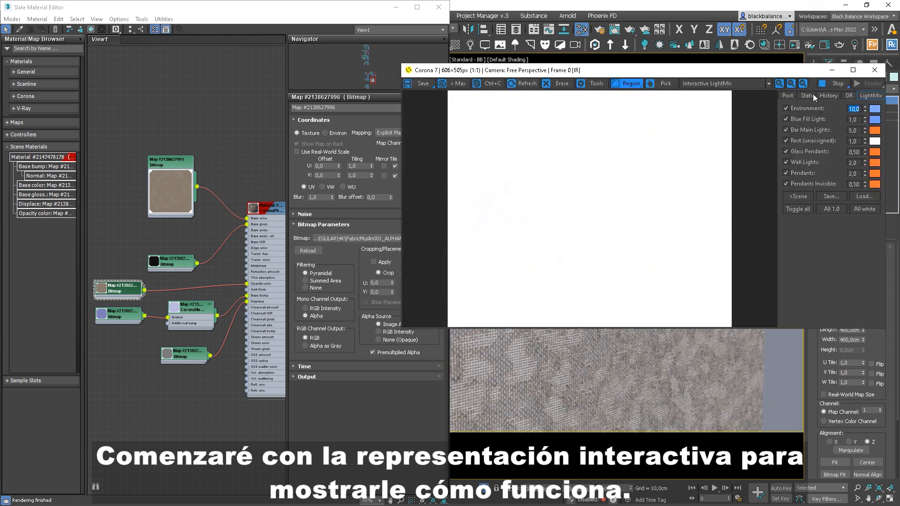
- Set the render's tone mapping exposure to -3 EV
click(785, 96)
text(-)
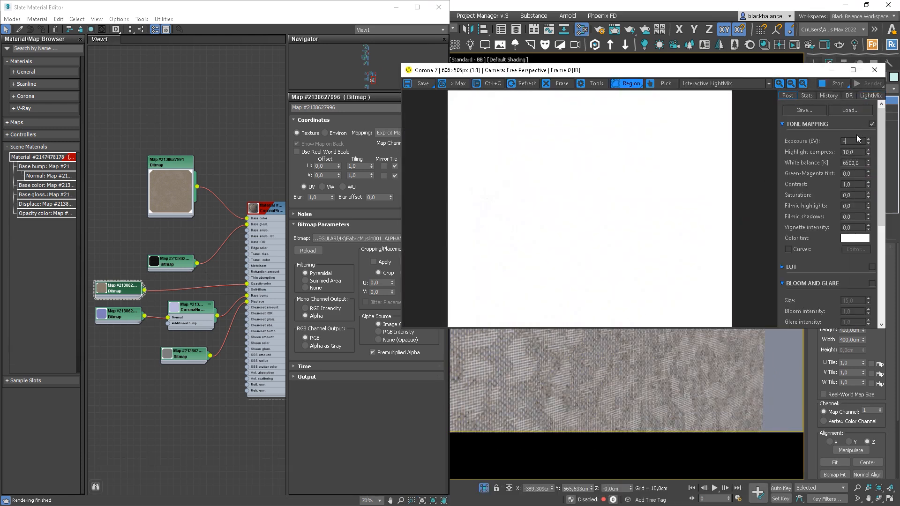
text(3)
key(Return)
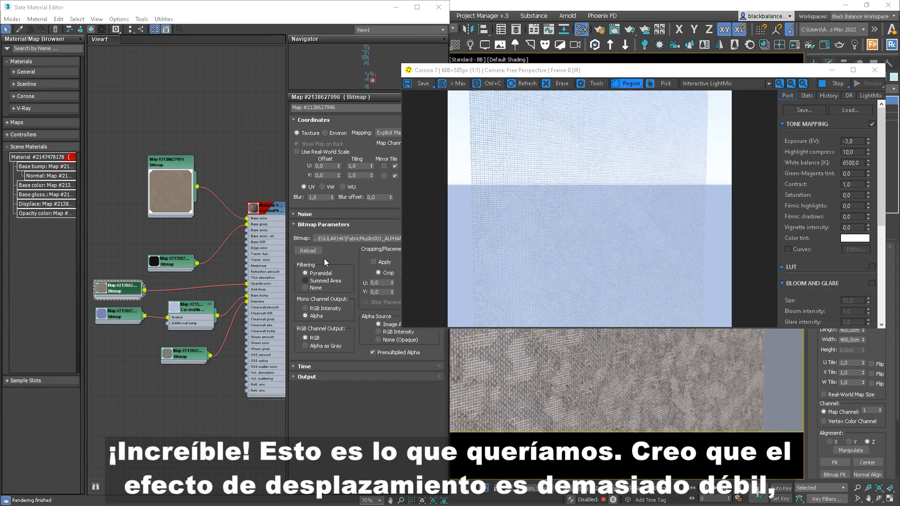
- Try a displacement max level of 5 cm on the muslin fabric material
click(269, 209)
double_click(269, 209)
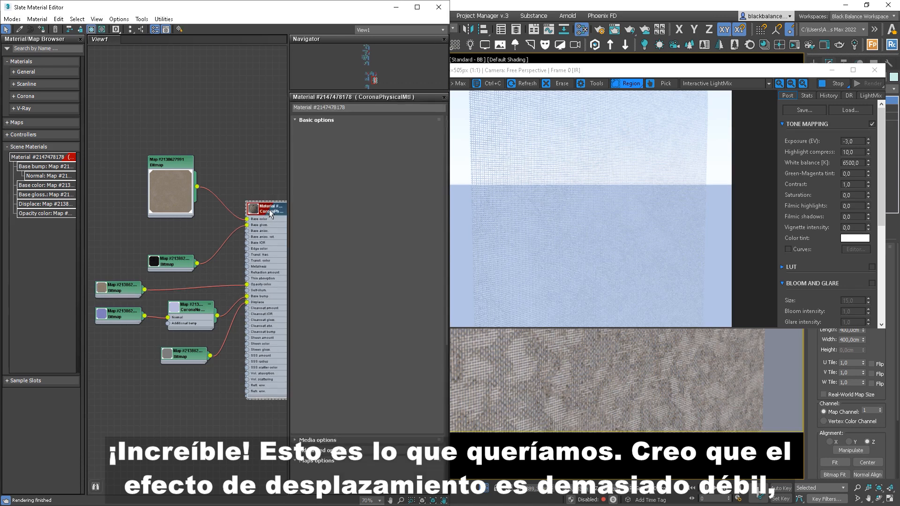
middle_drag(255, 210, 213, 207)
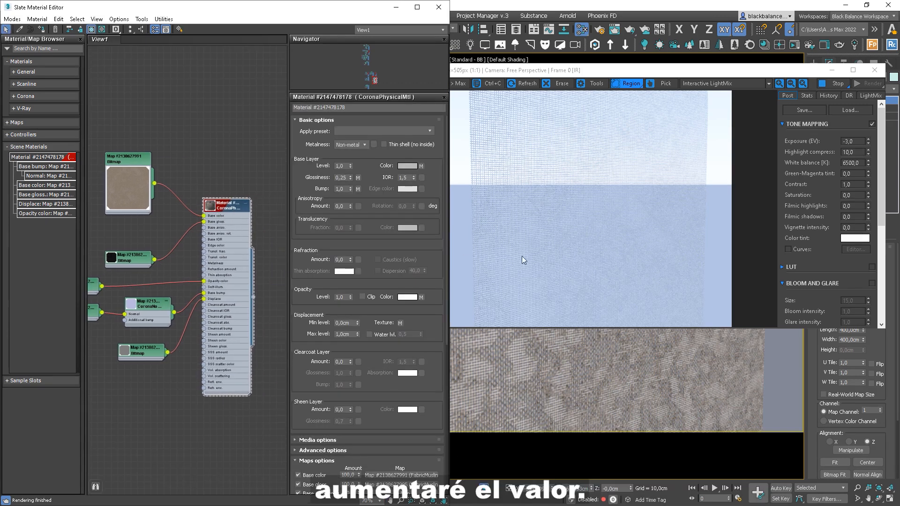
double_click(347, 334)
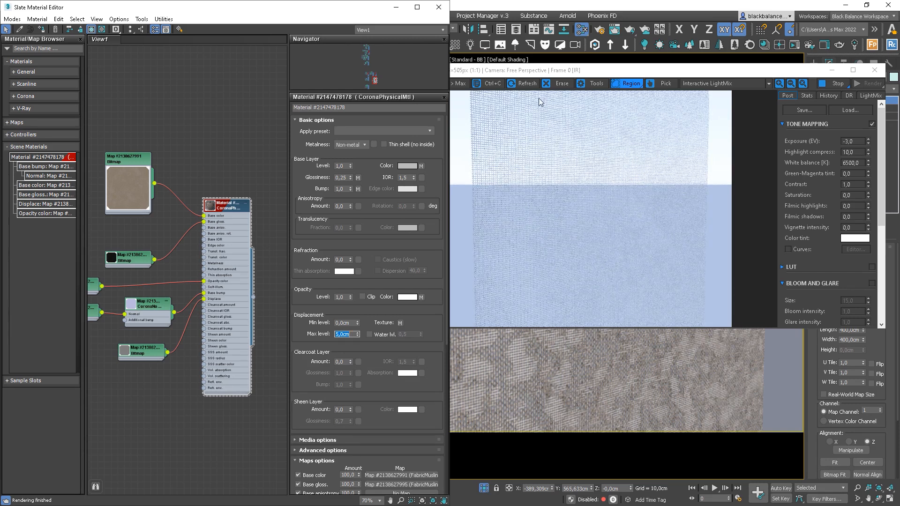
- Set the fabric material's displacement max level to 2.5 cm after checking the weave up close in the interactive render
scroll(471, 111, up, 3)
middle_drag(541, 144, 648, 184)
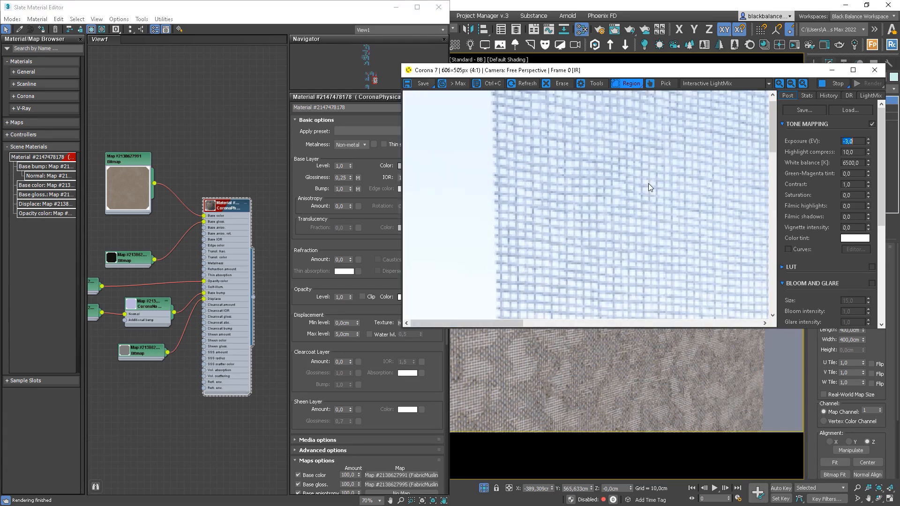
scroll(647, 187, down, 3)
middle_drag(544, 401, 642, 378)
scroll(618, 385, up, 4)
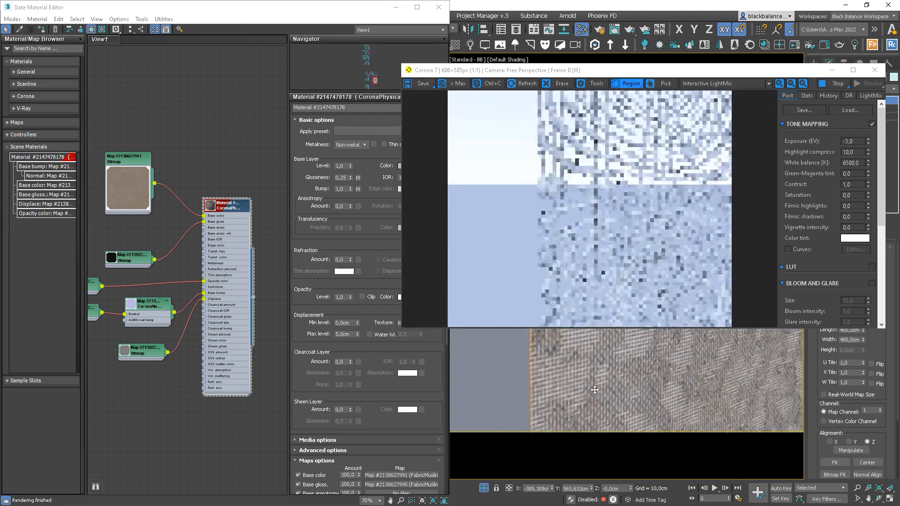
scroll(594, 390, up, 2)
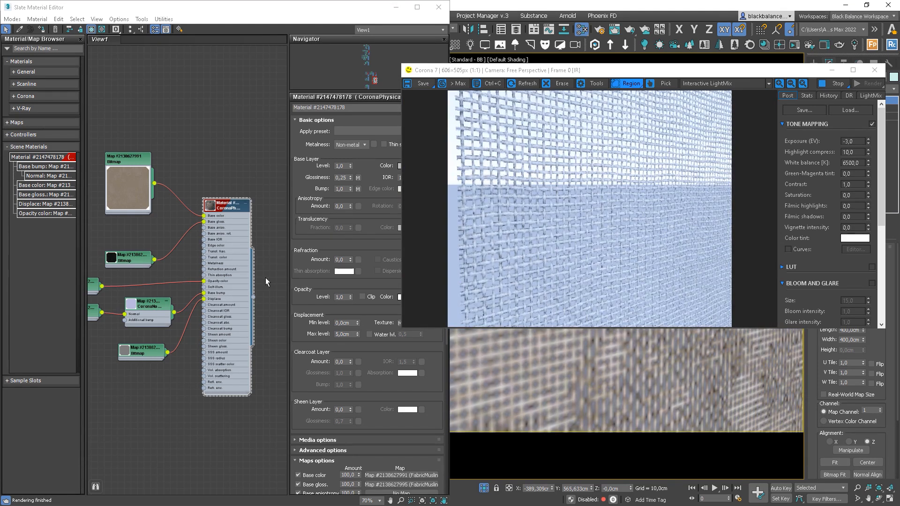
drag(357, 334, 358, 371)
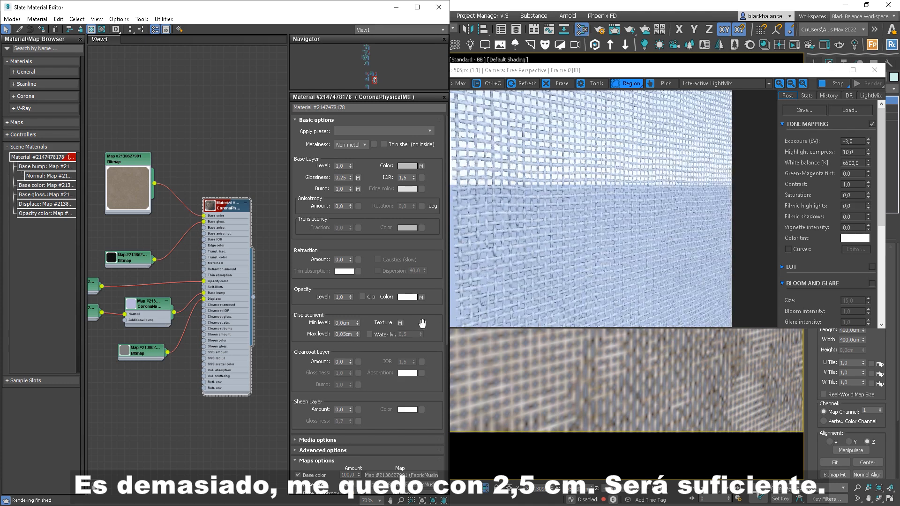
double_click(353, 334)
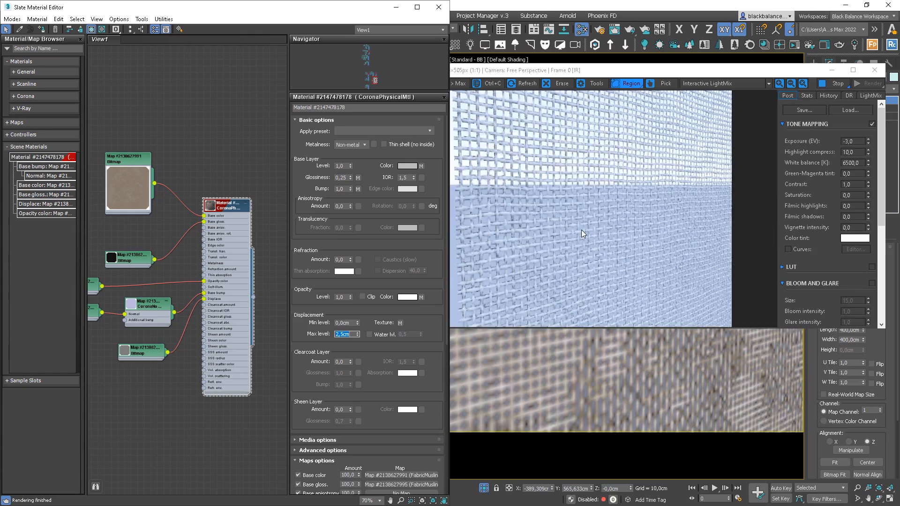
- Unhide all objects in the scene without unhiding the hidden layers
right_click(628, 365)
click(619, 358)
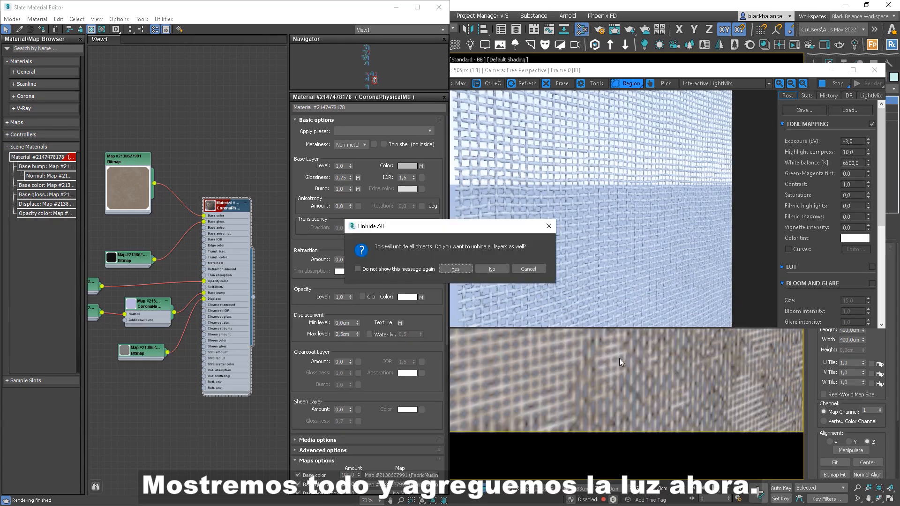
click(489, 268)
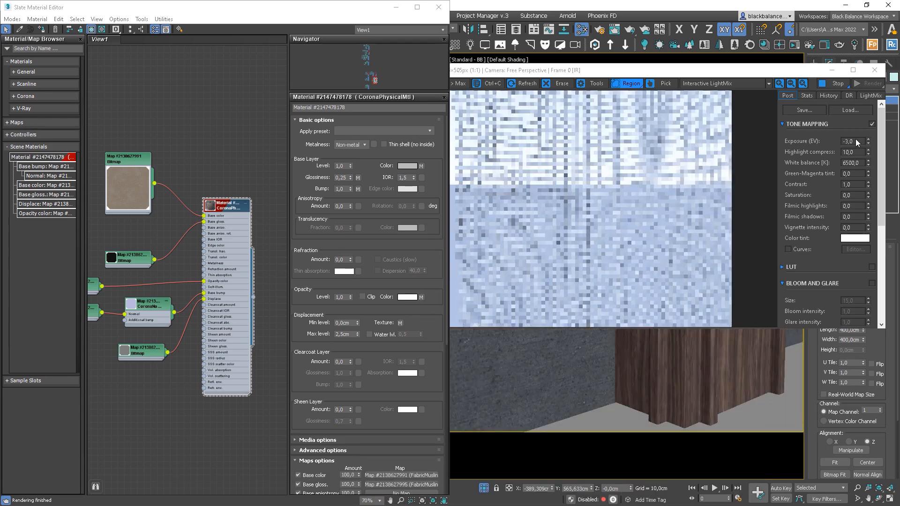
- Set the render's tone mapping exposure to 1 EV and frame an arched canvas panel with no render region
double_click(855, 139)
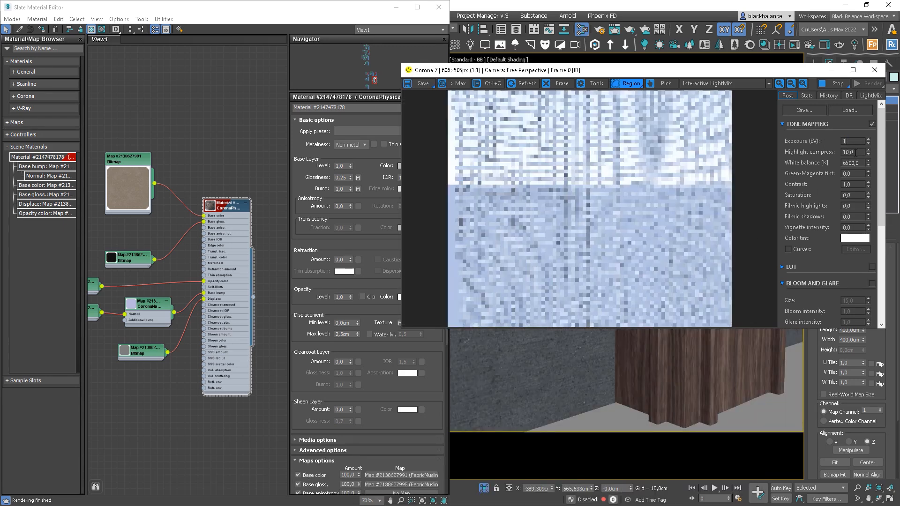
key(Return)
middle_drag(699, 370, 663, 354)
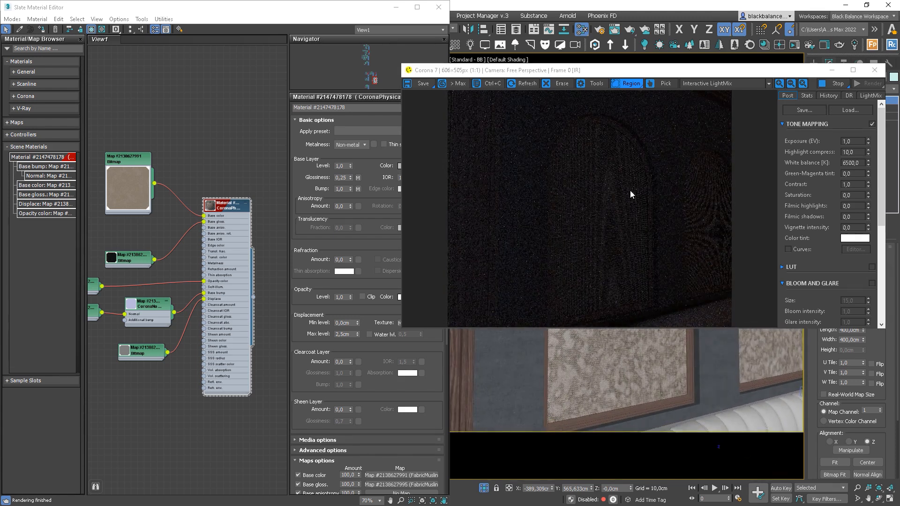
drag(678, 109, 519, 327)
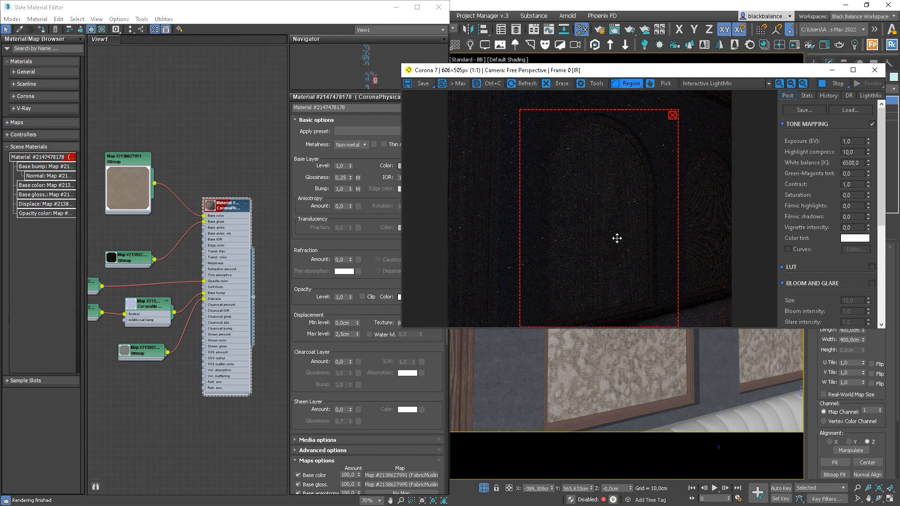
click(672, 115)
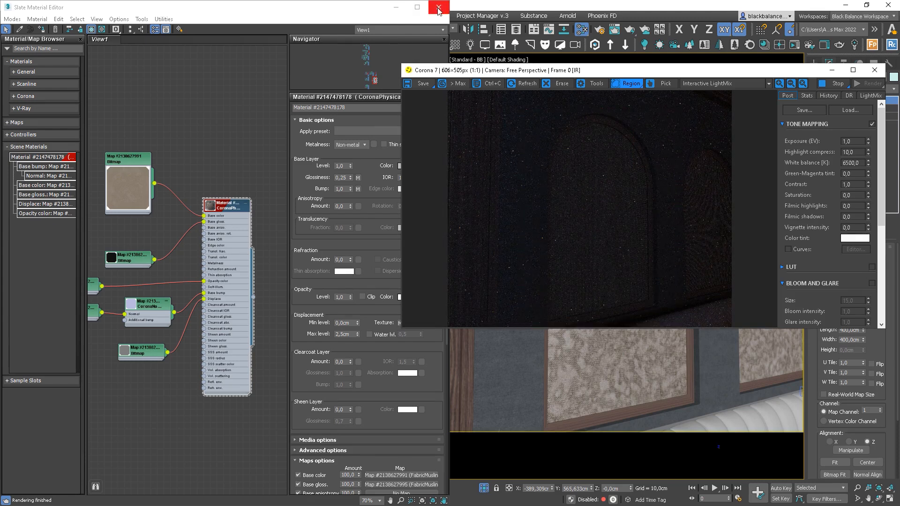
- Close the Slate Material Editor and open the light creation options, with the render window moved clear of them
click(438, 7)
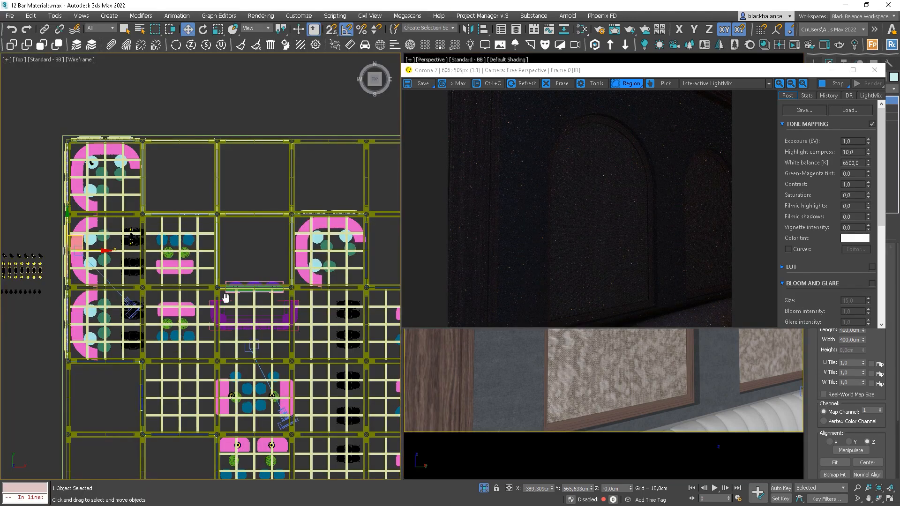
middle_drag(254, 307, 325, 302)
drag(779, 73, 721, 78)
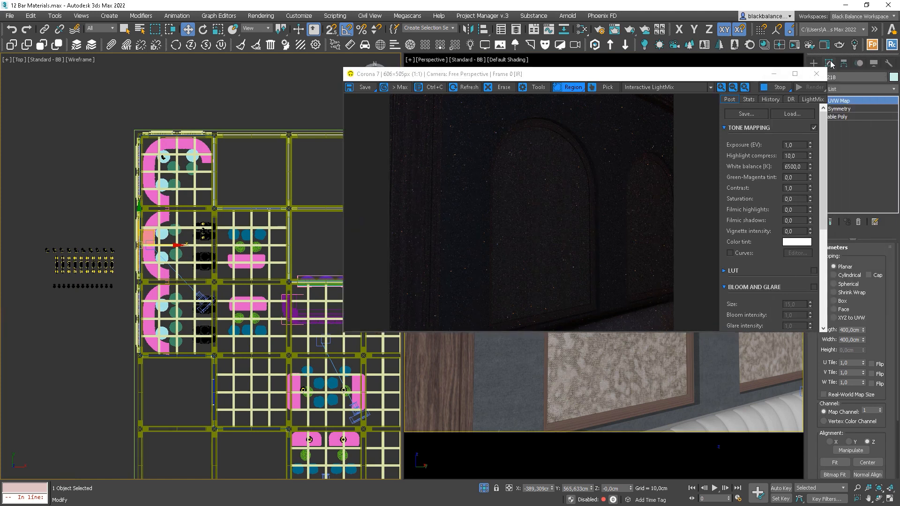
click(814, 62)
click(838, 77)
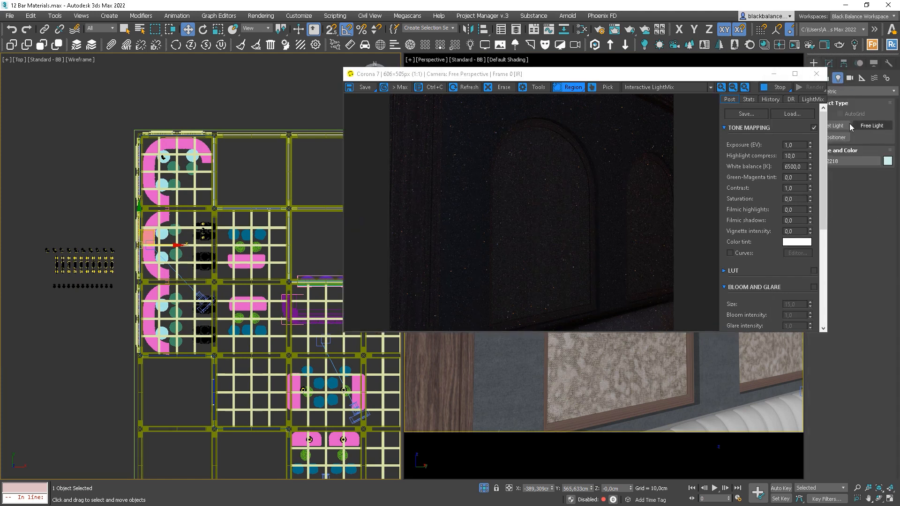
drag(745, 77, 719, 74)
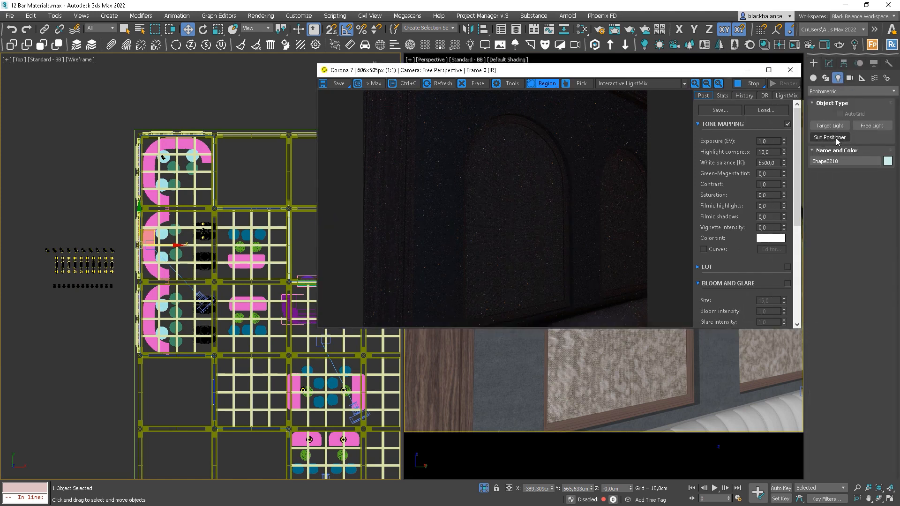
- Draw a rectangular Corona light about 6.5 by 198 cm alongside an arched wall panel in the top view
click(850, 91)
click(827, 118)
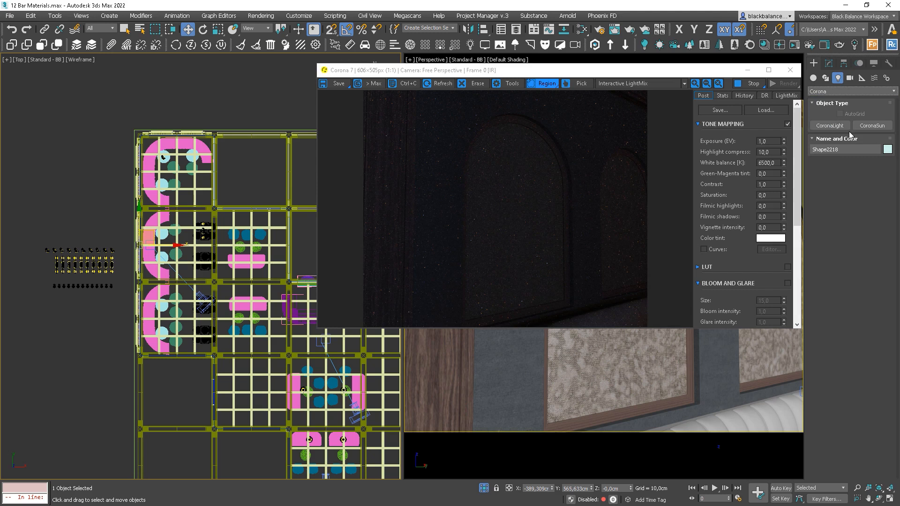
click(829, 125)
scroll(118, 307, up, 5)
middle_drag(149, 314, 154, 229)
scroll(184, 195, up, 4)
middle_drag(174, 189, 165, 122)
drag(185, 74, 193, 136)
key(ctrl+z)
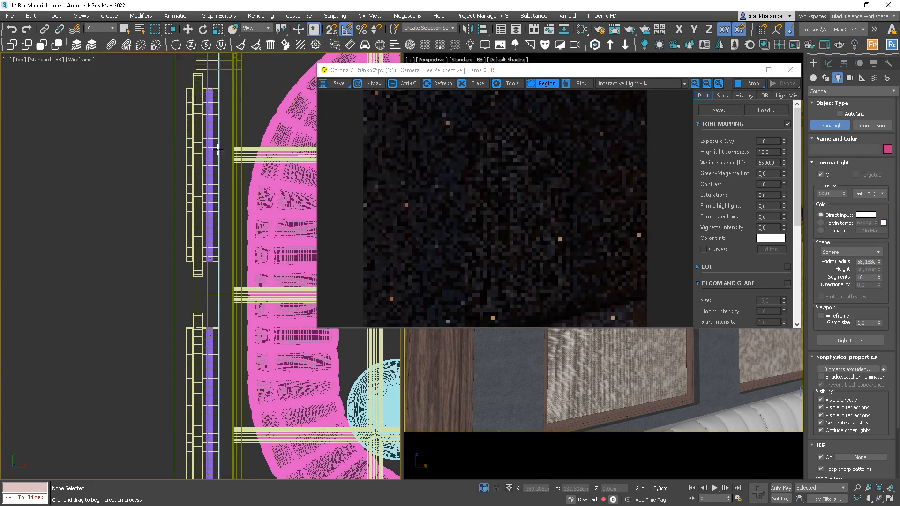
click(851, 252)
click(838, 267)
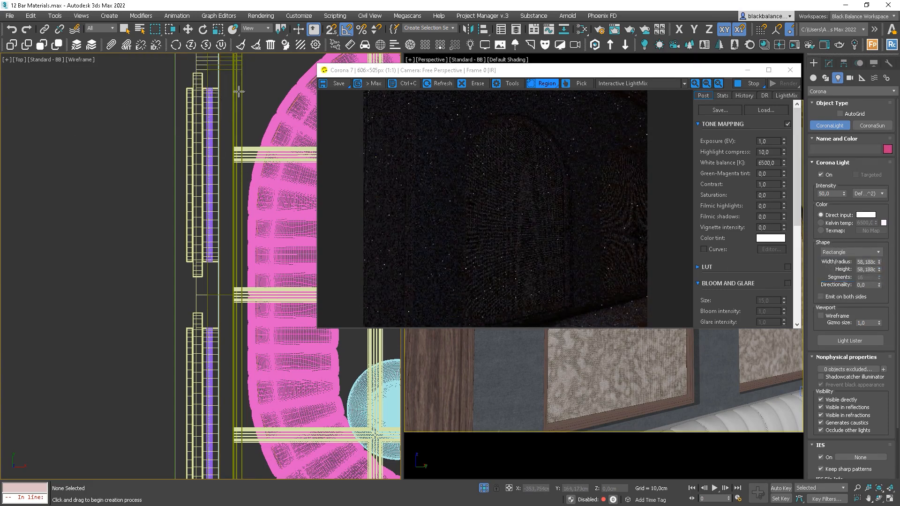
drag(187, 74, 181, 274)
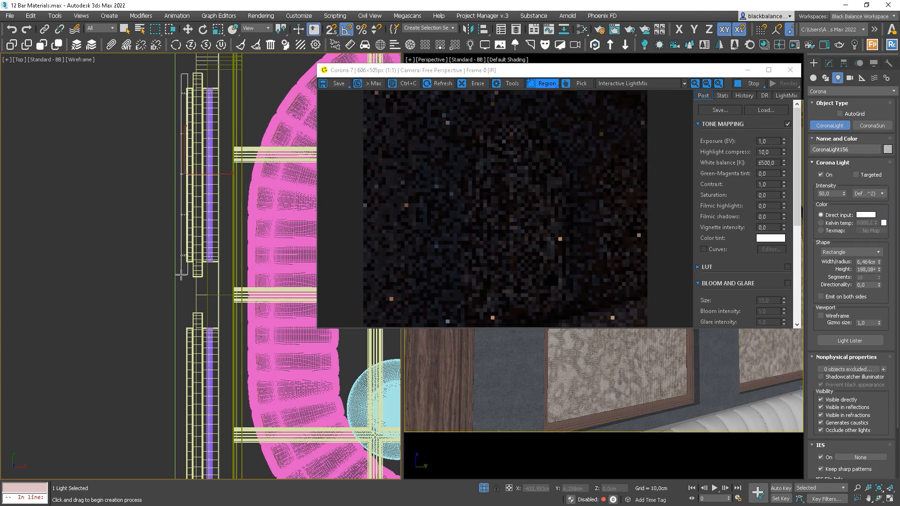
- Rotate the rectangular light in the front view so that it shines upward
key(f)
key(z)
scroll(217, 238, down, 5)
key(e)
drag(236, 259, 218, 138)
scroll(181, 224, down, 8)
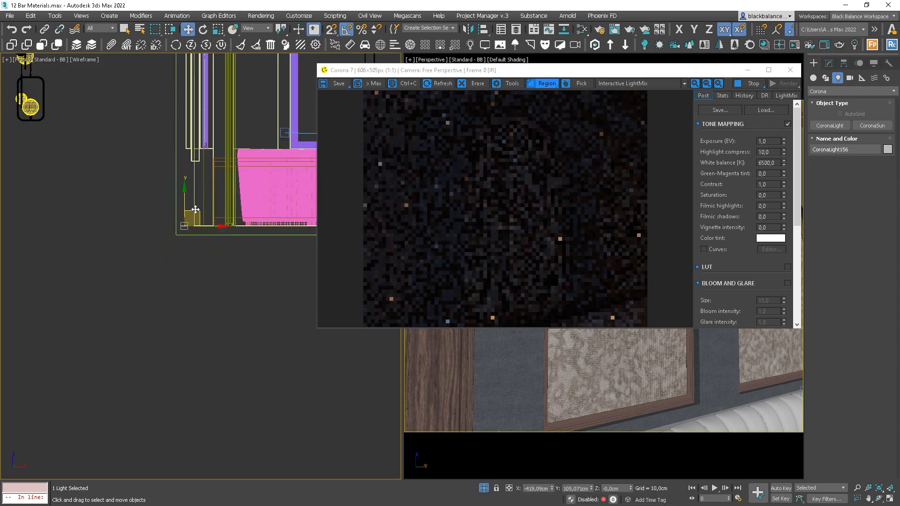
- Move the light up into the narrow recess at the foot of the wall panel and show the render's LightMix layers
scroll(195, 208, up, 4)
key(w)
drag(189, 229, 208, 80)
scroll(202, 89, up, 6)
middle_drag(200, 91, 214, 146)
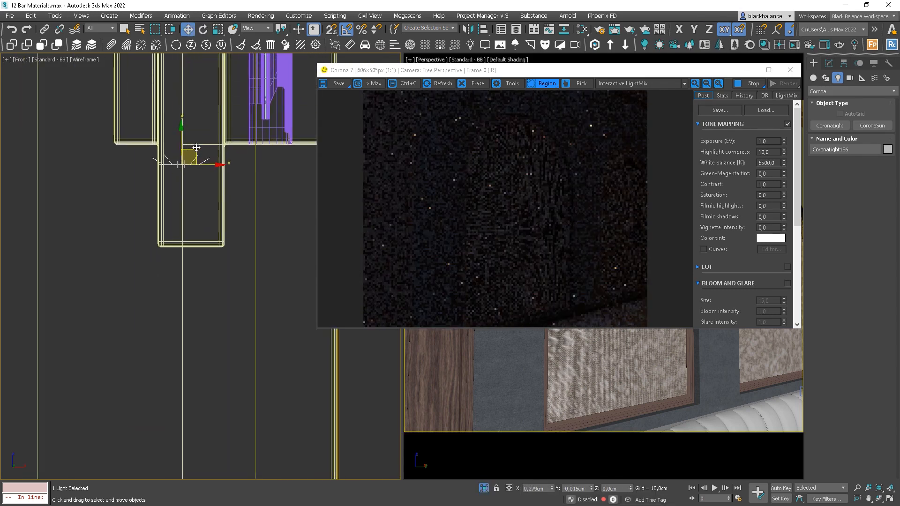
drag(195, 149, 208, 146)
click(783, 95)
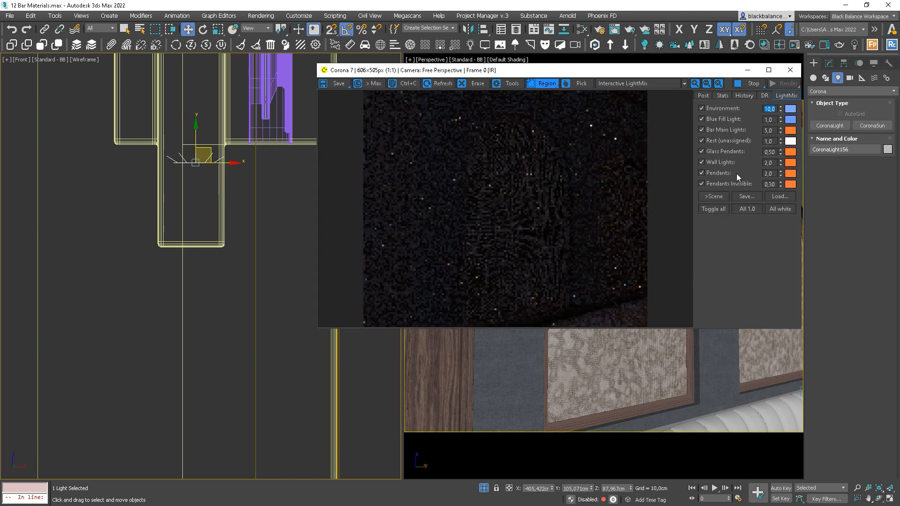
click(724, 140)
click(723, 139)
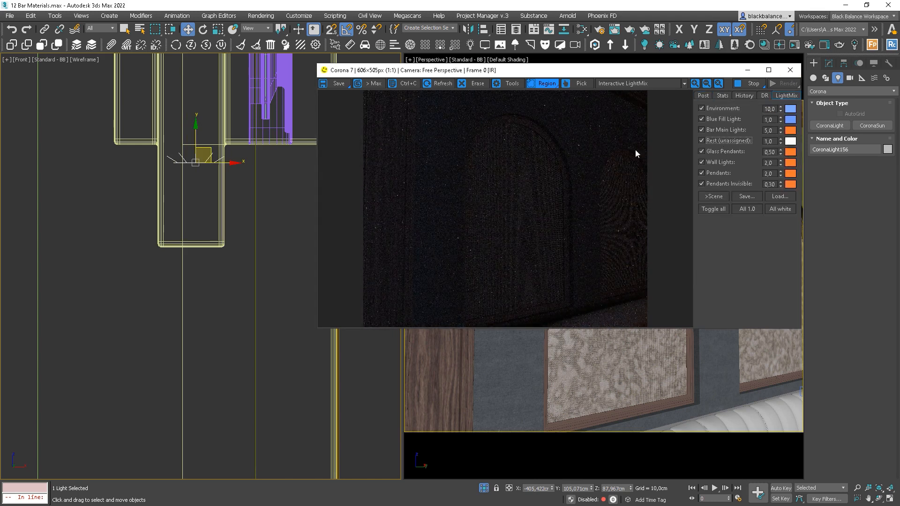
- Shift the light slightly along X to about -406 cm inside the recess, checking its fit in a shaded perspective view
alt+middle_drag(206, 197, 160, 239)
key(F3)
scroll(173, 209, up, 3)
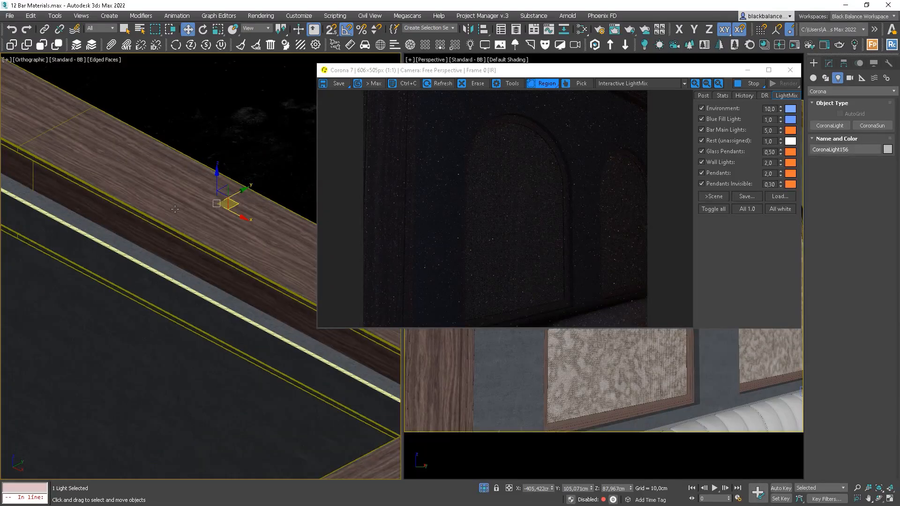
key(p)
alt+middle_drag(158, 236, 183, 266)
key(F3)
scroll(152, 247, up, 2)
key(F3)
drag(186, 265, 184, 261)
key(f)
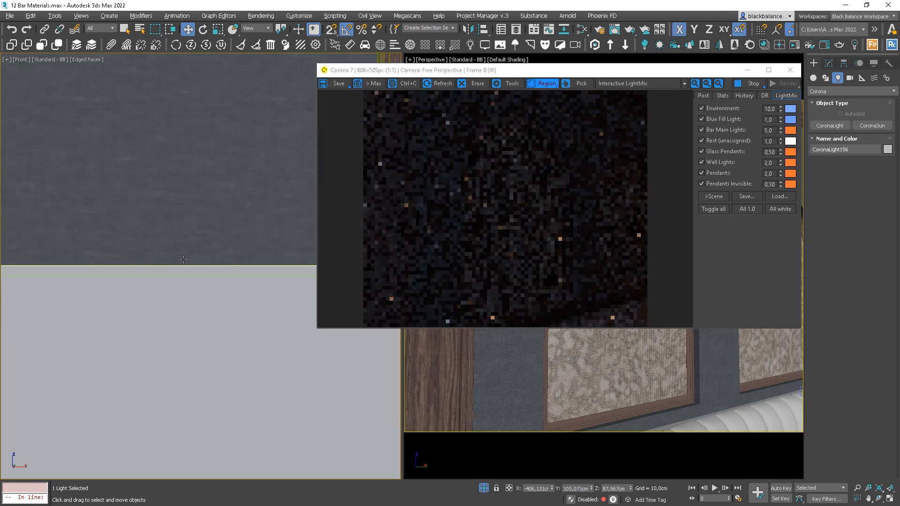
- Show the light's parameters and turn off every LightMix layer except Rest (unassigned)
click(828, 63)
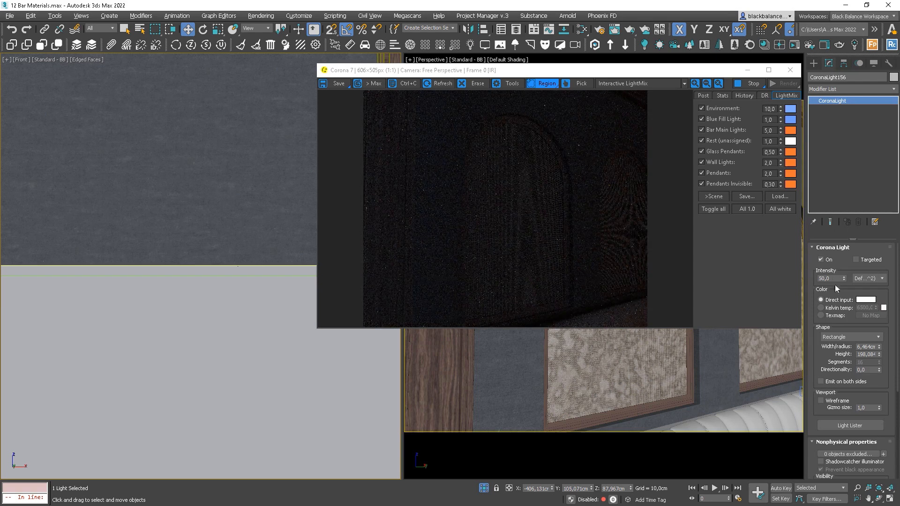
click(704, 162)
click(703, 173)
click(702, 152)
click(701, 129)
click(701, 119)
click(701, 108)
double_click(769, 141)
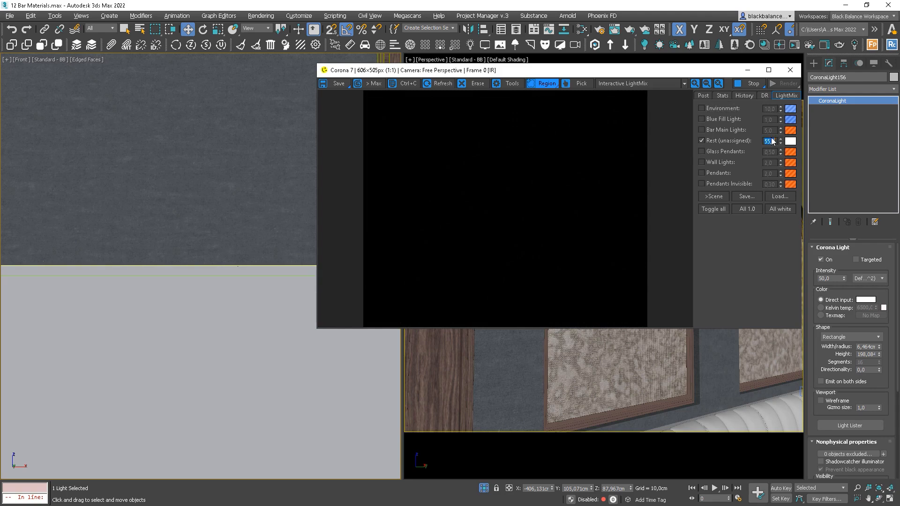
- Tilt the light in the front view so that it shines diagonally upward toward the canvas panel
scroll(168, 217, down, 6)
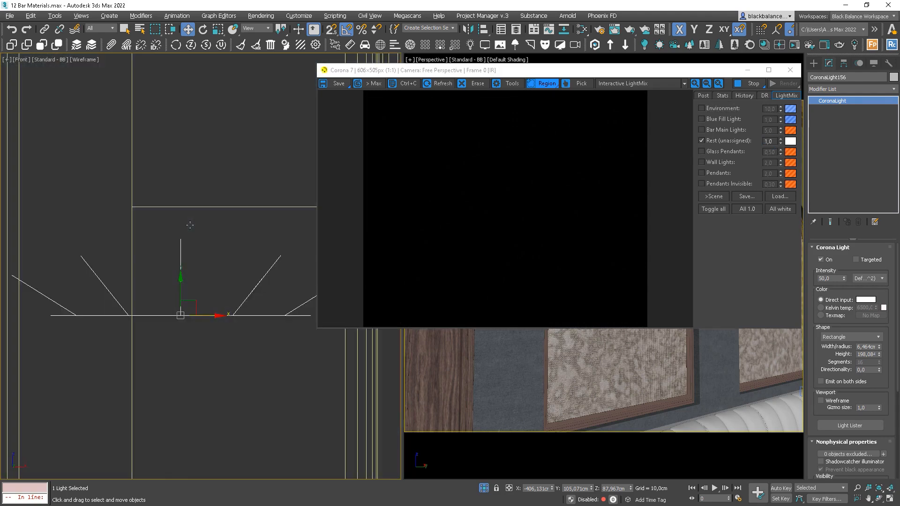
key(F3)
scroll(195, 281, up, 5)
key(e)
drag(215, 261, 222, 281)
key(w)
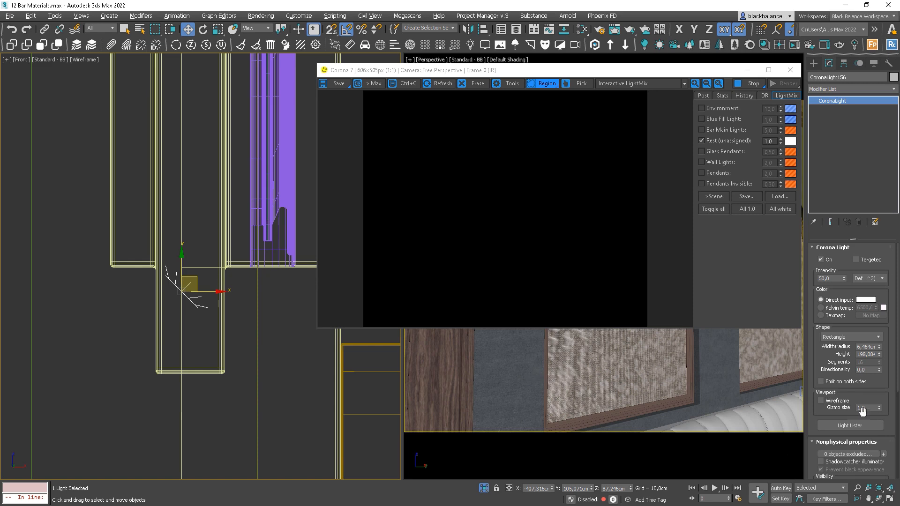
- Move the light in the front view up to about Z 98 cm and out to the room side of the canvas panel
drag(870, 399, 876, 430)
click(701, 140)
click(701, 140)
middle_drag(239, 307, 213, 333)
drag(166, 310, 352, 244)
scroll(215, 267, down, 5)
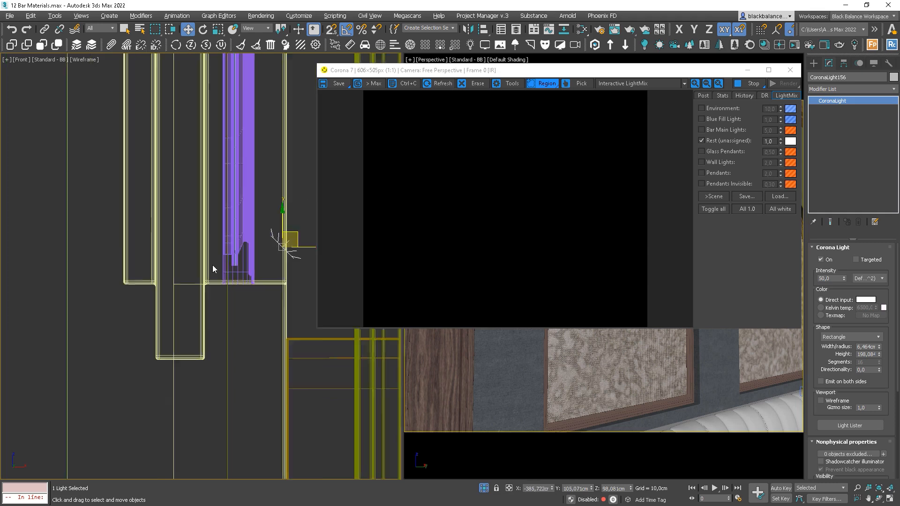
middle_drag(248, 253, 193, 276)
scroll(220, 279, down, 1)
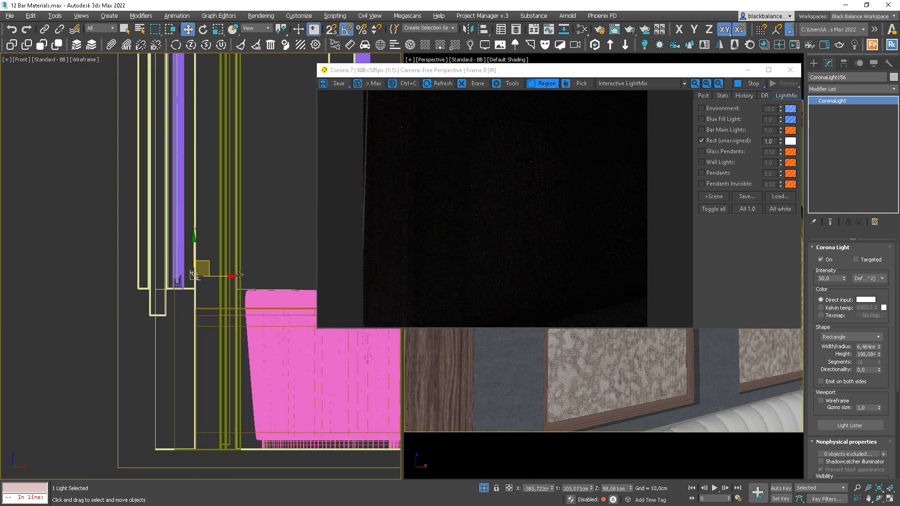
- Move the light in the top view to about X -406, Y 448 cm, centred behind the arched panel seen in the render
key(t)
key(F3)
scroll(240, 275, down, 5)
middle_drag(214, 337, 202, 382)
key(F3)
drag(234, 303, 226, 142)
scroll(214, 165, up, 5)
middle_drag(204, 161, 222, 205)
drag(228, 180, 219, 188)
middle_drag(220, 189, 219, 296)
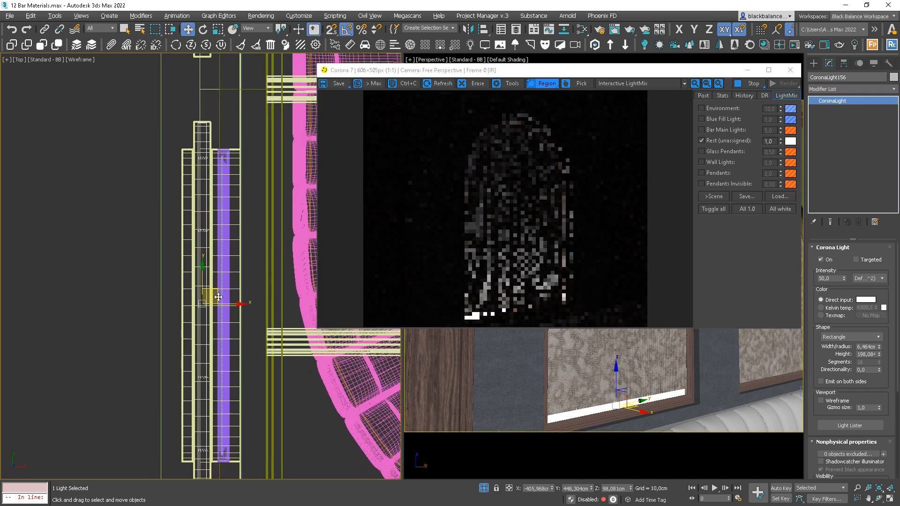
- Lower the light in the front view to about X -408, Z 86 cm, just below the canvas panel's bottom edge
key(f)
drag(211, 275, 217, 339)
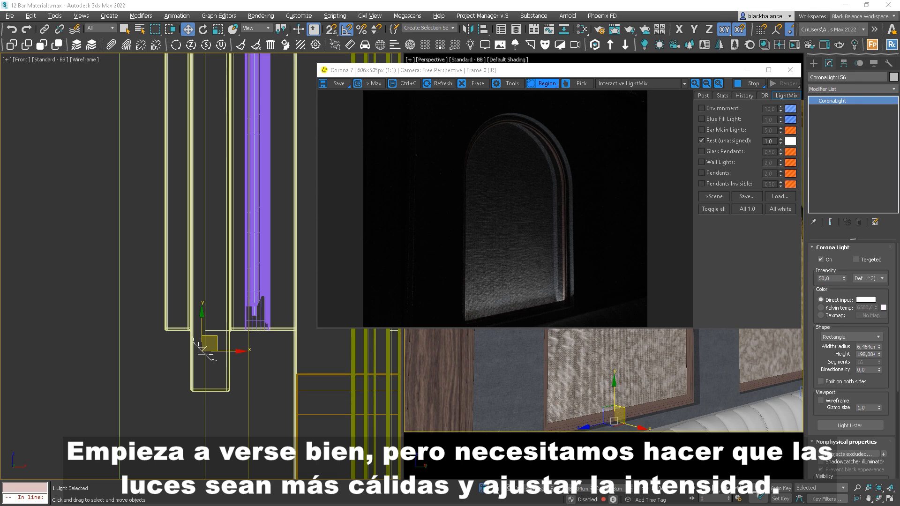
- Copy the orange colour of the Glass Pendants LightMix layer to Rest (unassigned), leaving Glass Pendants turned off
click(701, 151)
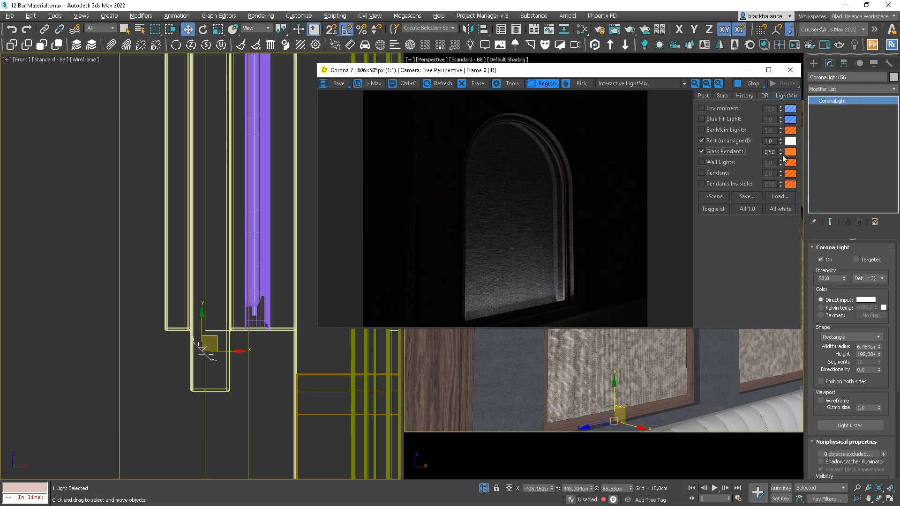
drag(792, 148, 790, 141)
click(701, 150)
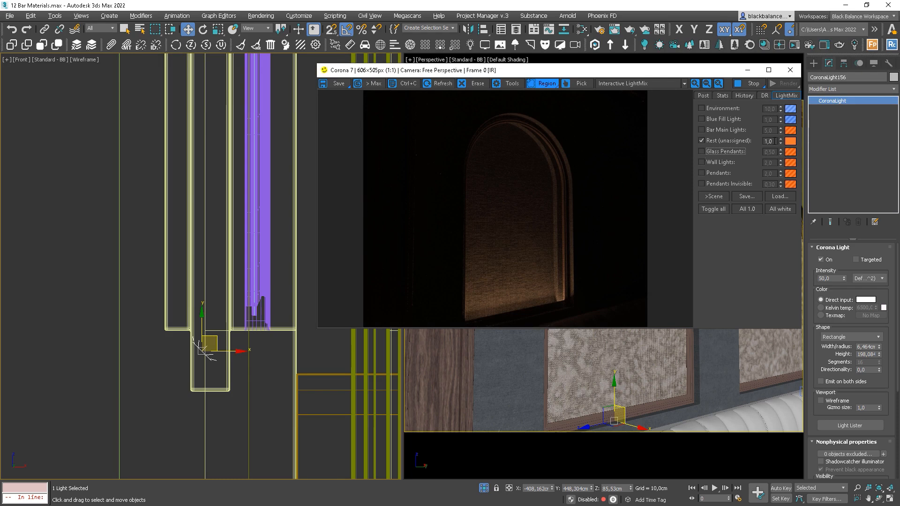
- Try the Rest (unassigned) LightMix intensity at 15, 10 and 5, and set it back to 1
double_click(775, 141)
key(Return)
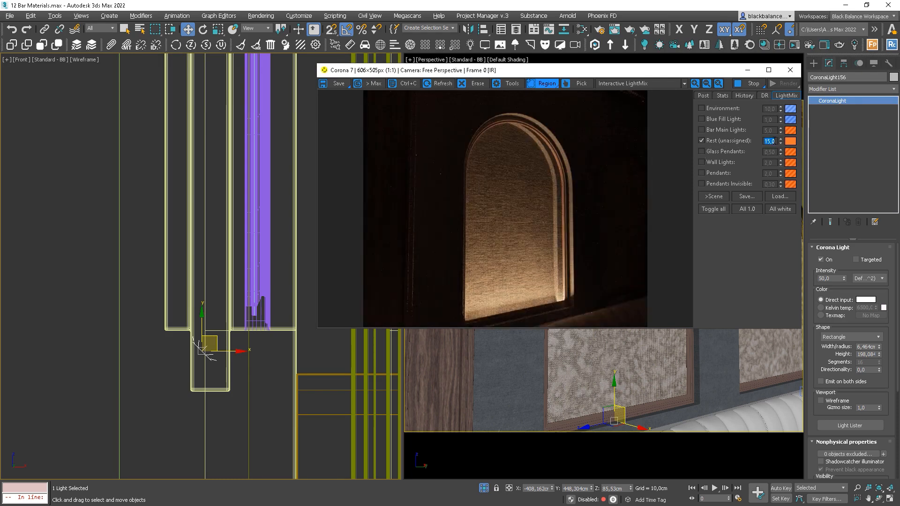
text(10)
key(Return)
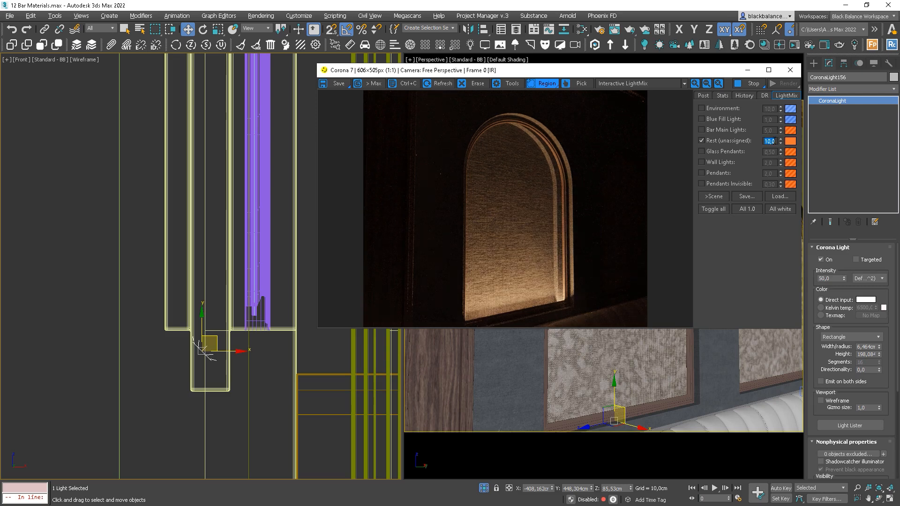
text(5)
key(Return)
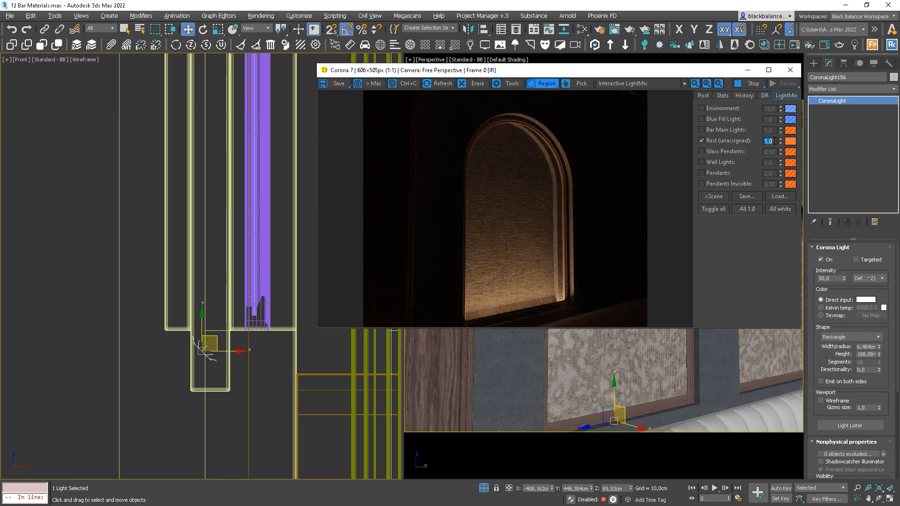
text(1)
key(Return)
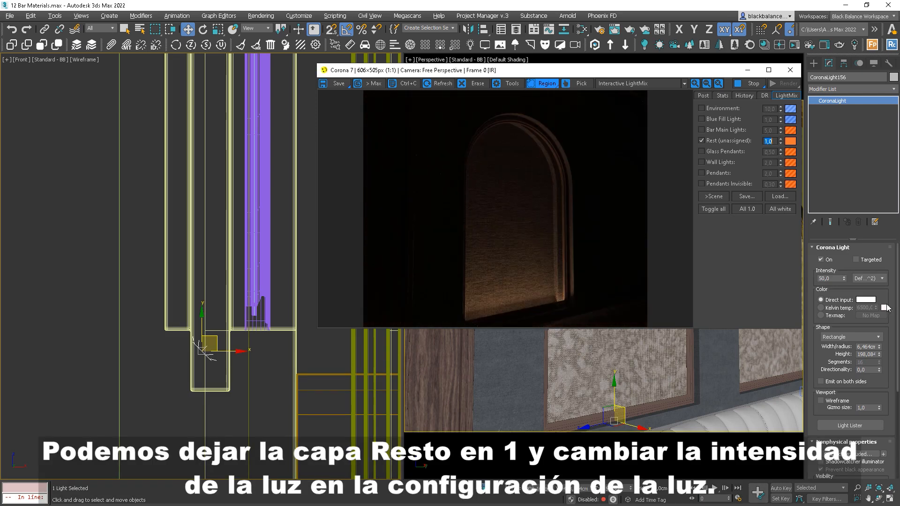
- Set the Corona light's intensity to 200
click(827, 279)
text(200)
key(Return)
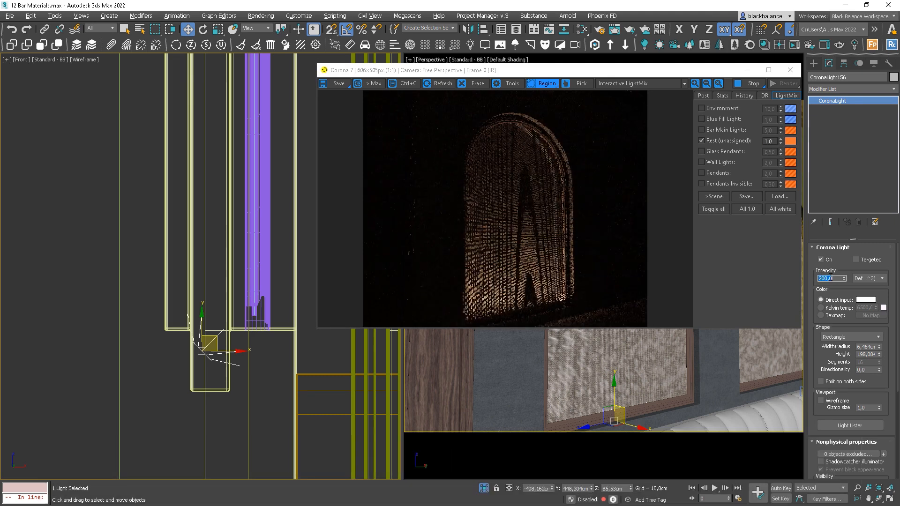
- Limit the interactive render to a region around the arched panel and inspect the backlit fabric
drag(595, 219, 449, 322)
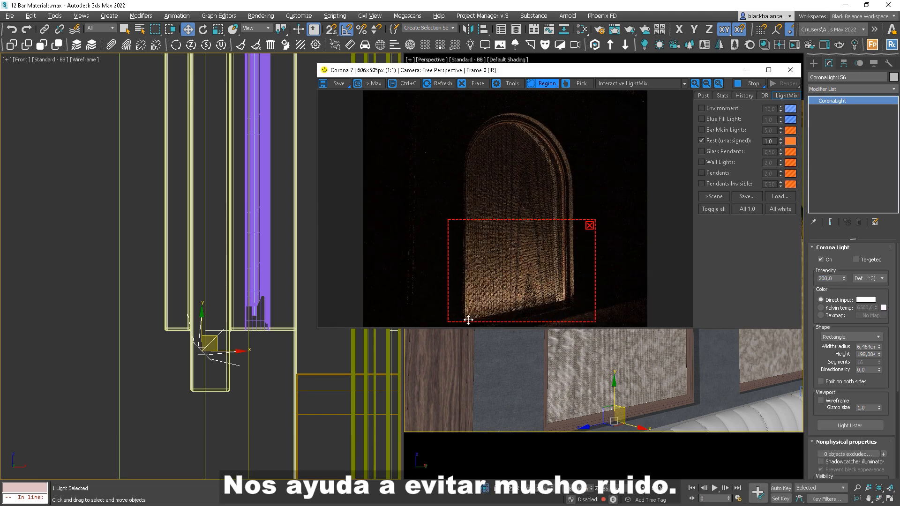
scroll(526, 305, up, 1)
scroll(526, 305, down, 1)
mouse_move(527, 297)
mouse_down()
mouse_move(524, 185)
mouse_move(531, 214)
mouse_move(523, 315)
mouse_move(527, 298)
mouse_up()
scroll(532, 298, up, 1)
scroll(535, 297, down, 1)
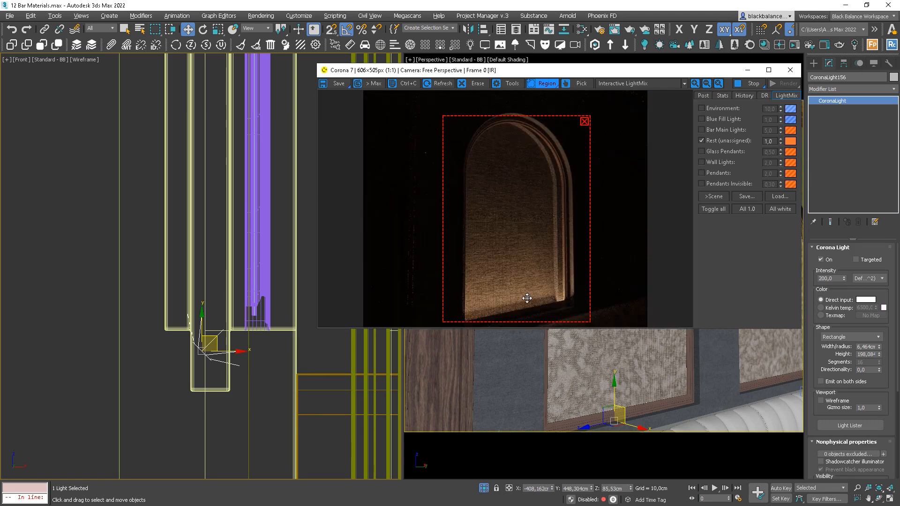
- Show the muslin gloss bitmap's parameters and an enlarged preview of it in the Slate Material Editor
key(m)
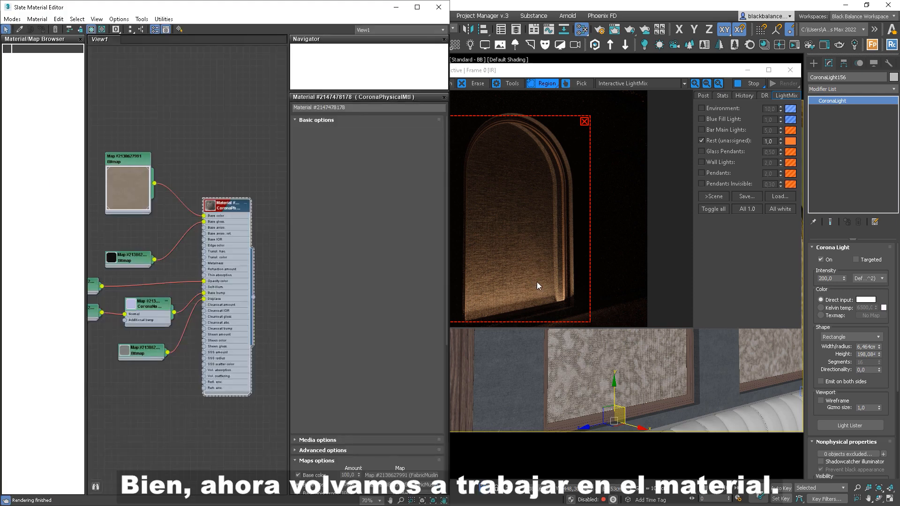
middle_drag(221, 246, 258, 232)
mouse_move(188, 242)
middle_down()
mouse_move(204, 241)
mouse_move(184, 237)
middle_up()
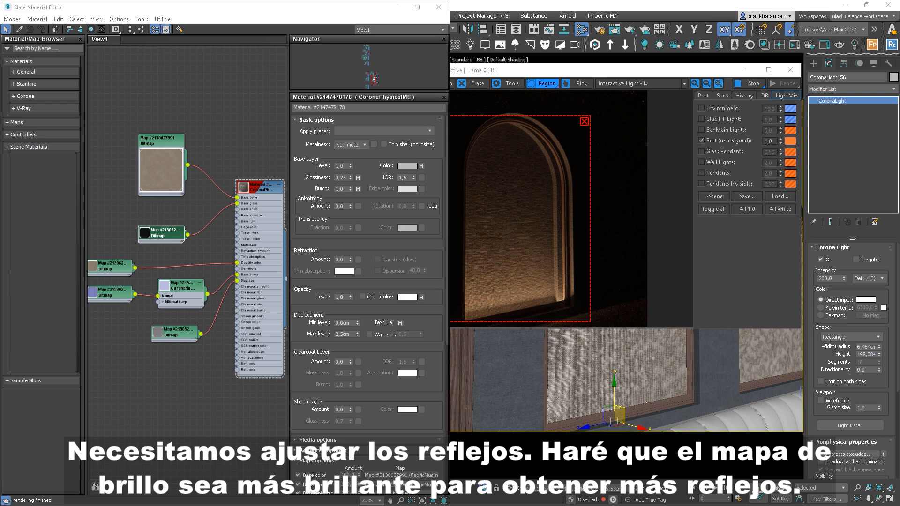
double_click(146, 235)
scroll(145, 236, up, 5)
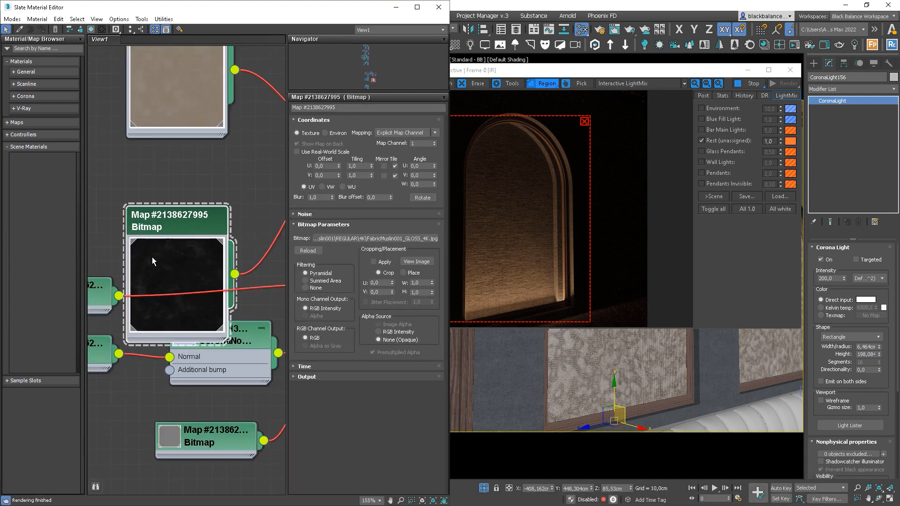
scroll(151, 256, up, 2)
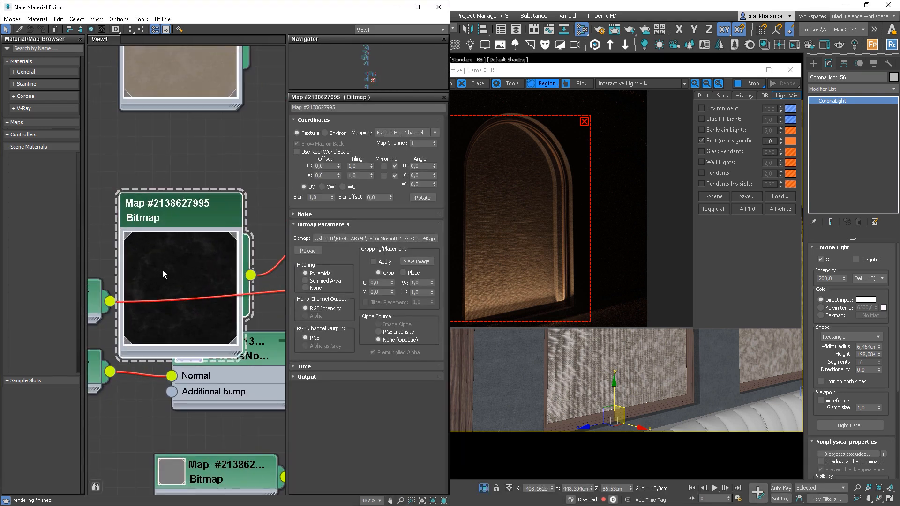
- Brighten the gloss bitmap by raising its output amount in stages, through 10, to 20
click(314, 378)
double_click(424, 292)
text(5)
key(Return)
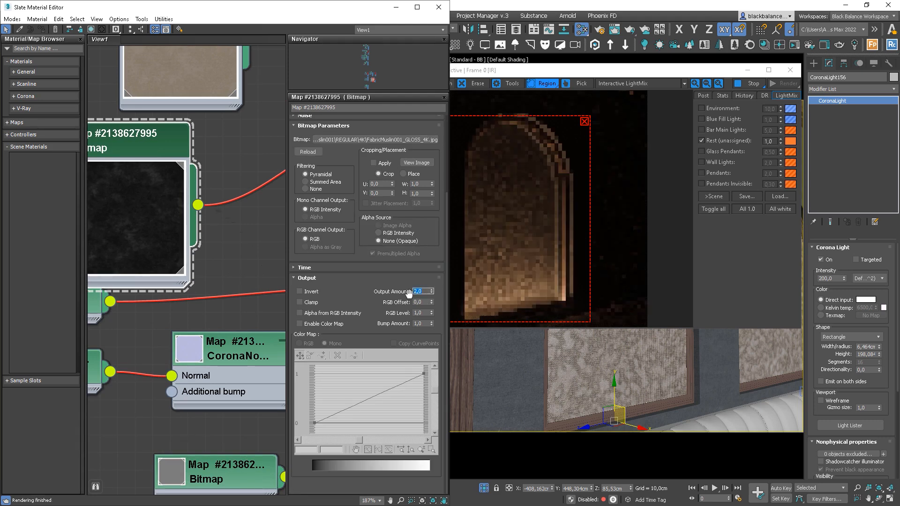
text(10)
key(Return)
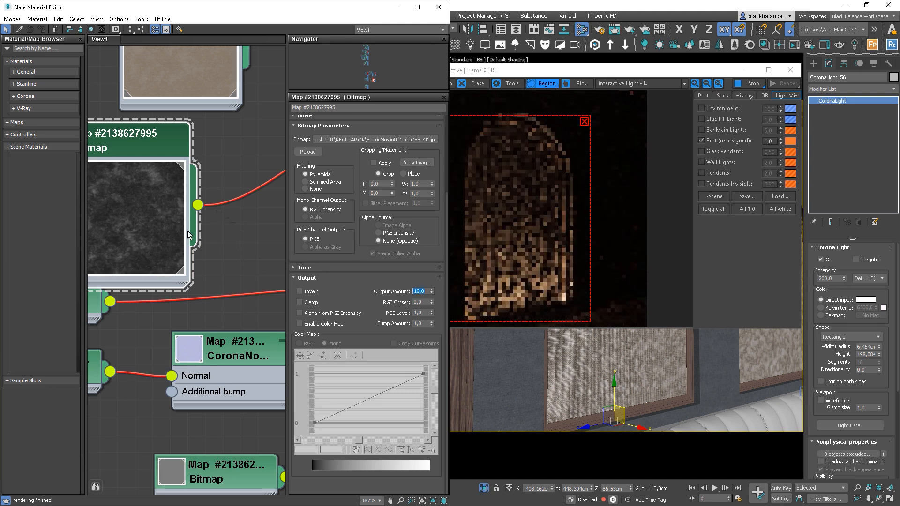
text(20)
key(Return)
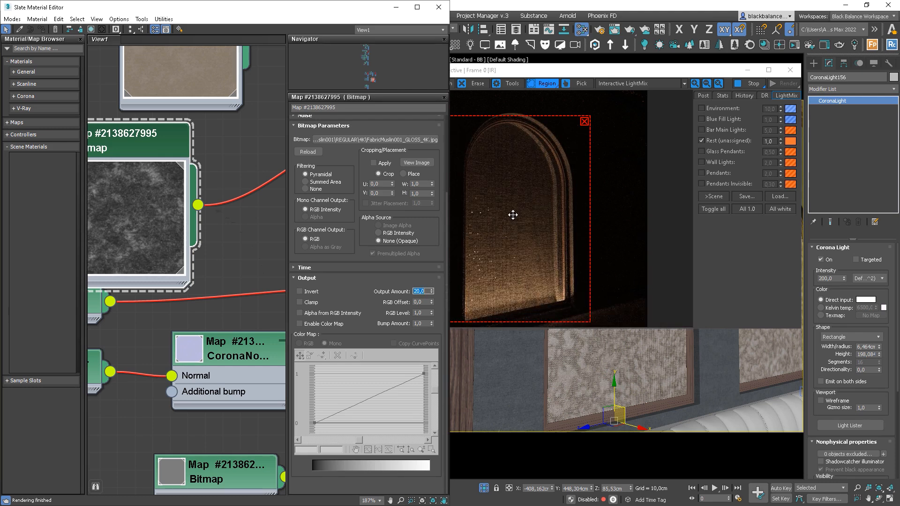
- Connect the gloss bitmap to the muslin material's translucency fraction as well and enable Thin shell (no inside)
scroll(177, 246, down, 10)
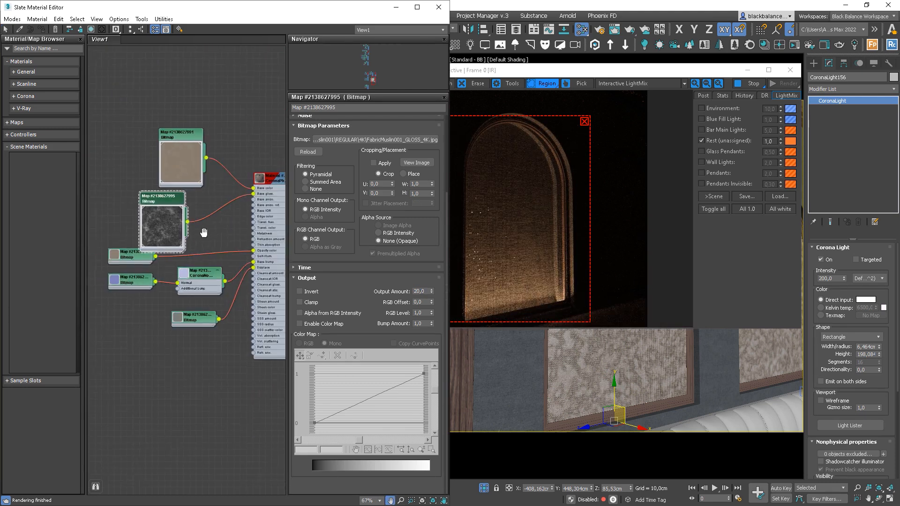
scroll(175, 239, up, 2)
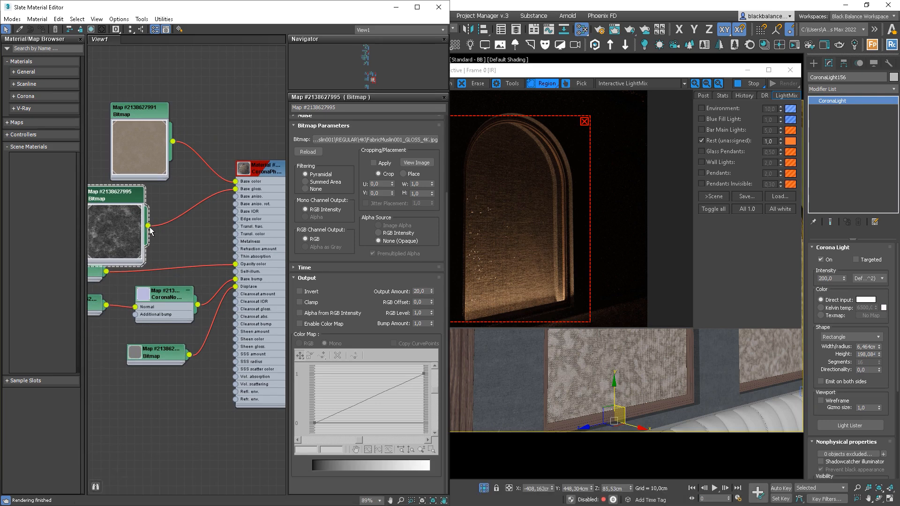
drag(148, 225, 235, 226)
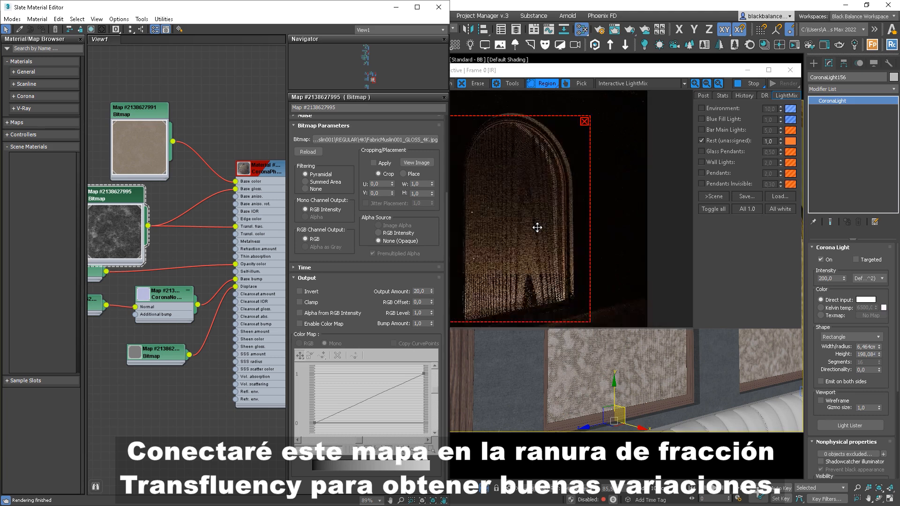
click(265, 174)
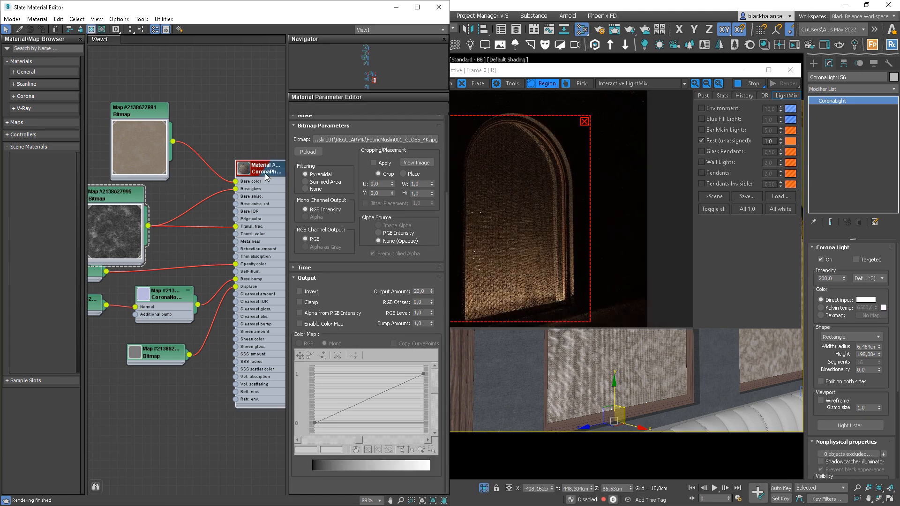
double_click(265, 173)
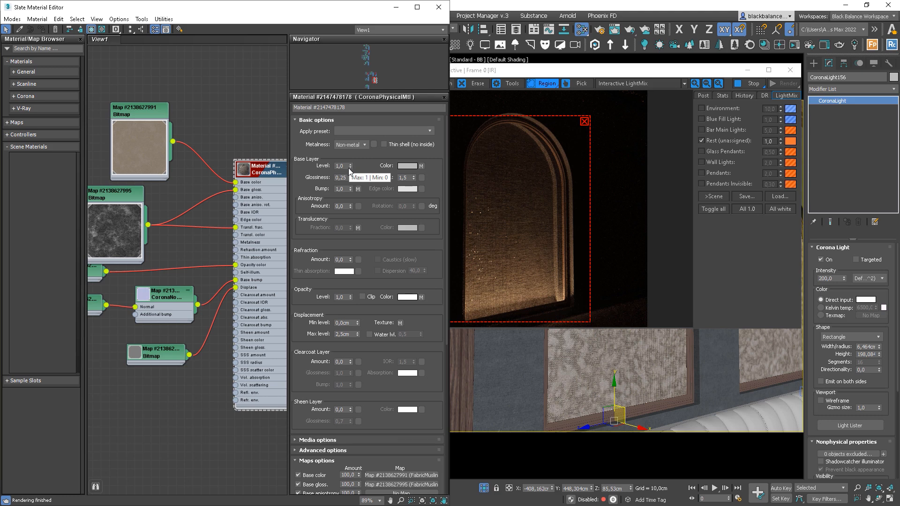
click(394, 146)
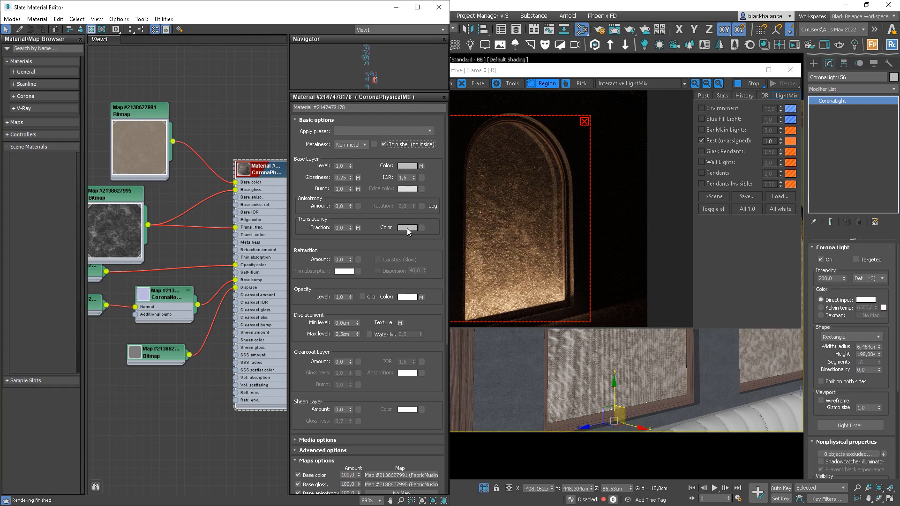
- Try a green translucency colour on the muslin material and cancel the change
click(408, 228)
drag(307, 79, 307, 67)
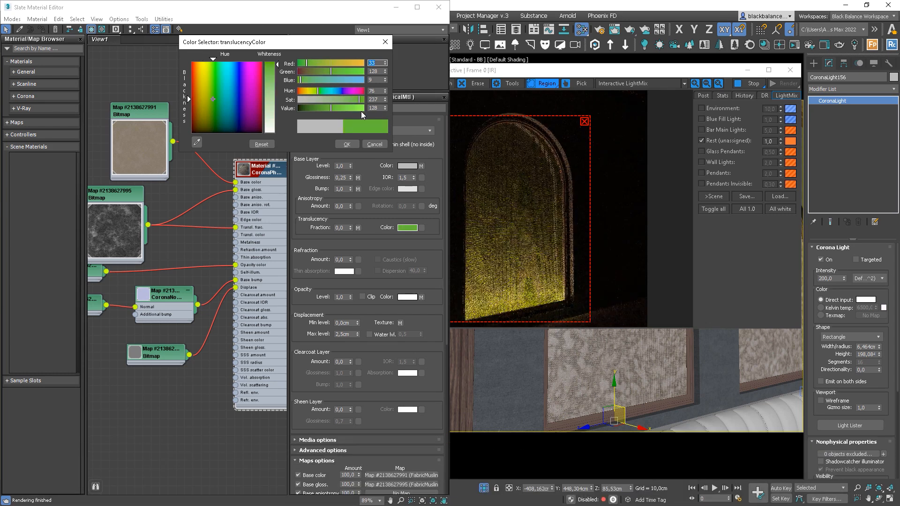
scroll(555, 268, up, 2)
scroll(556, 267, down, 2)
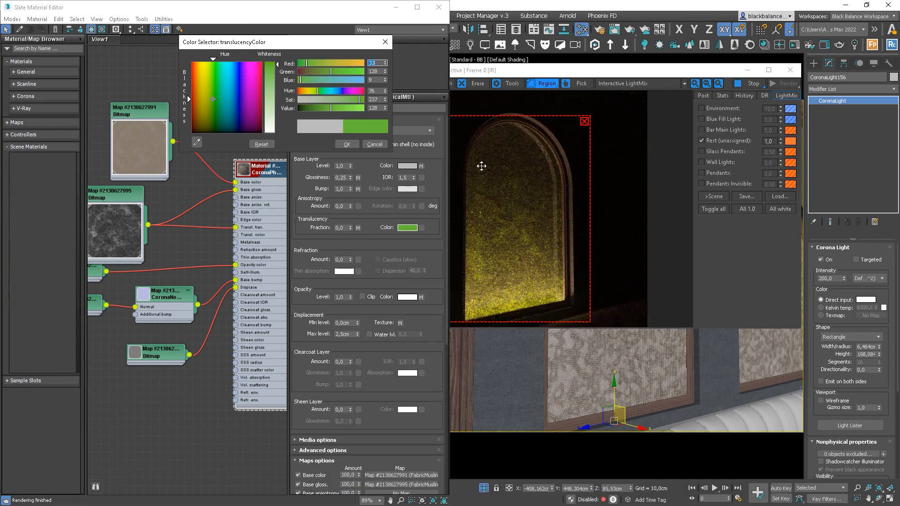
click(374, 145)
- Connect the muslin colour bitmap to the material's translucency colour in addition to its base colour
middle_drag(186, 173, 195, 156)
drag(181, 125, 244, 217)
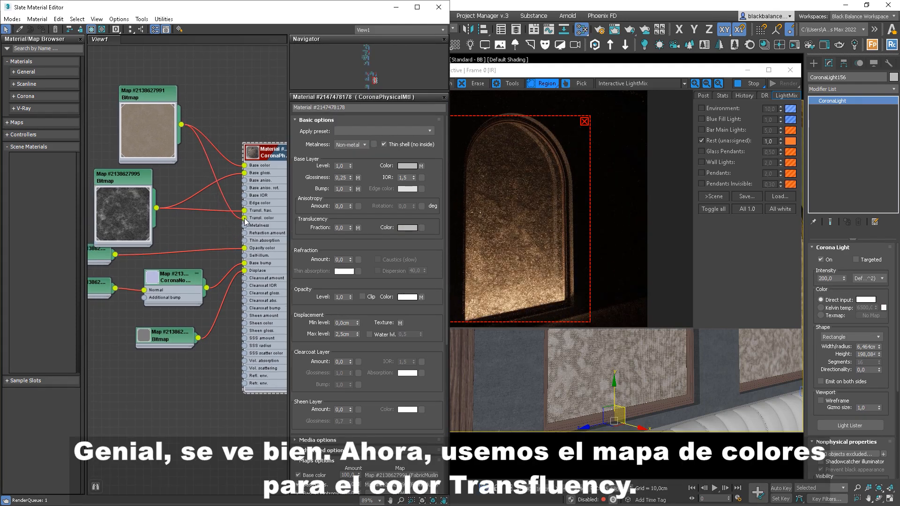
scroll(530, 197, up, 3)
scroll(529, 198, down, 3)
- Extend the render region above the top of the arch and inspect the translucent fabric
click(533, 227)
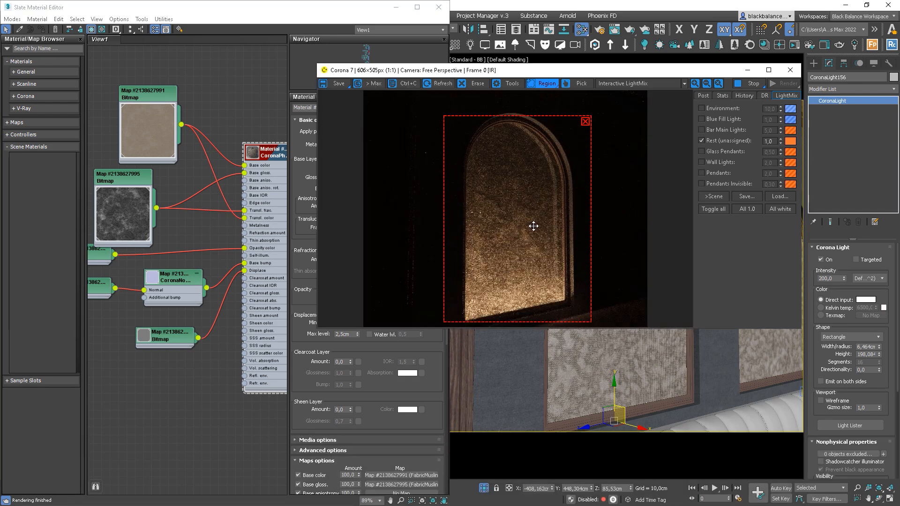
scroll(528, 234, up, 1)
scroll(528, 234, down, 1)
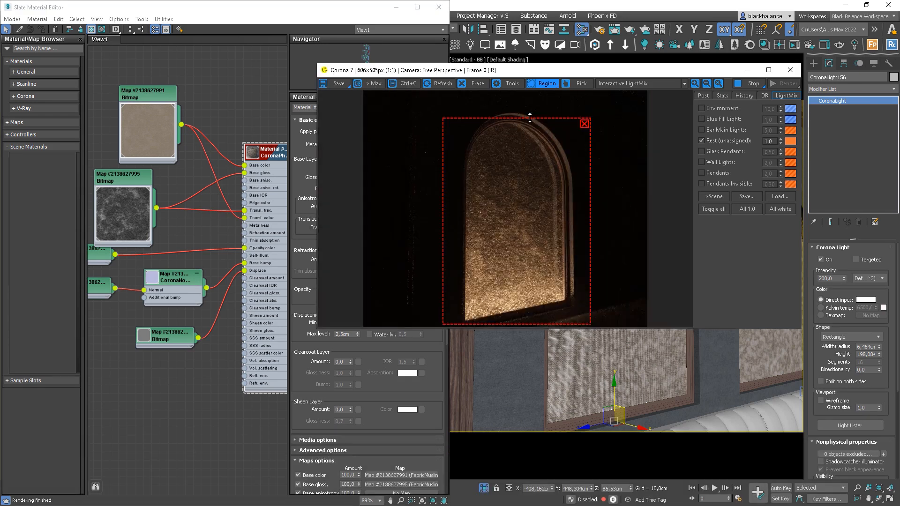
drag(530, 116, 530, 99)
scroll(514, 188, up, 1)
scroll(514, 189, down, 1)
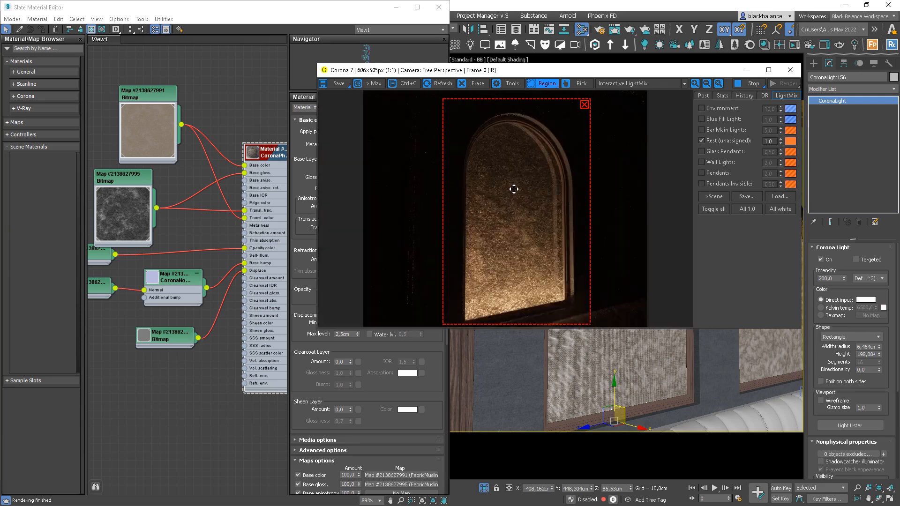
- Turn all the disabled LightMix layers back on, from Environment and Blue Fill Light to Pendants Invisible
click(701, 129)
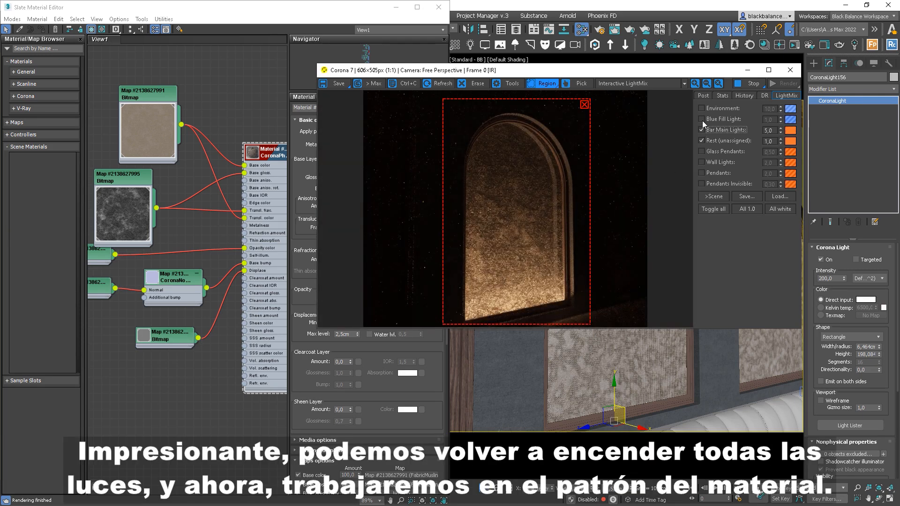
click(702, 119)
click(701, 152)
click(701, 162)
click(701, 173)
click(701, 184)
click(701, 184)
click(701, 183)
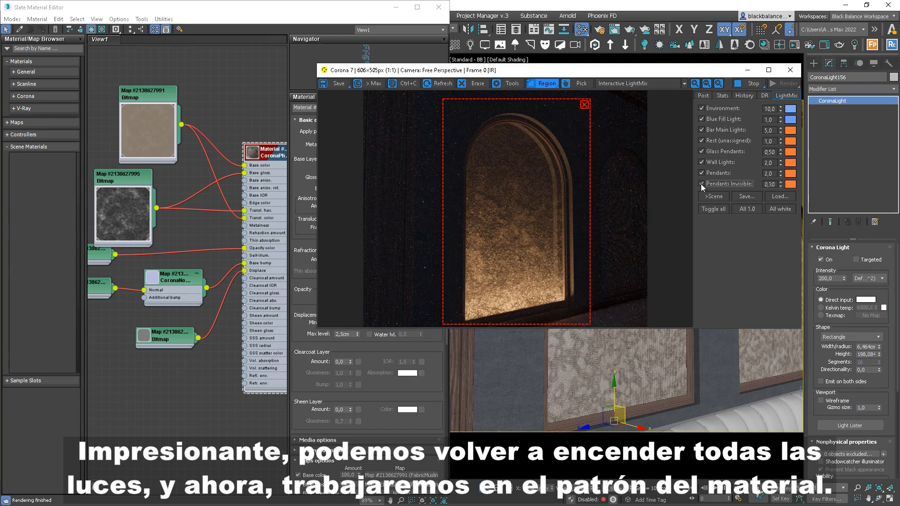
- Remove the render region and stop the interactive render
drag(547, 264, 546, 261)
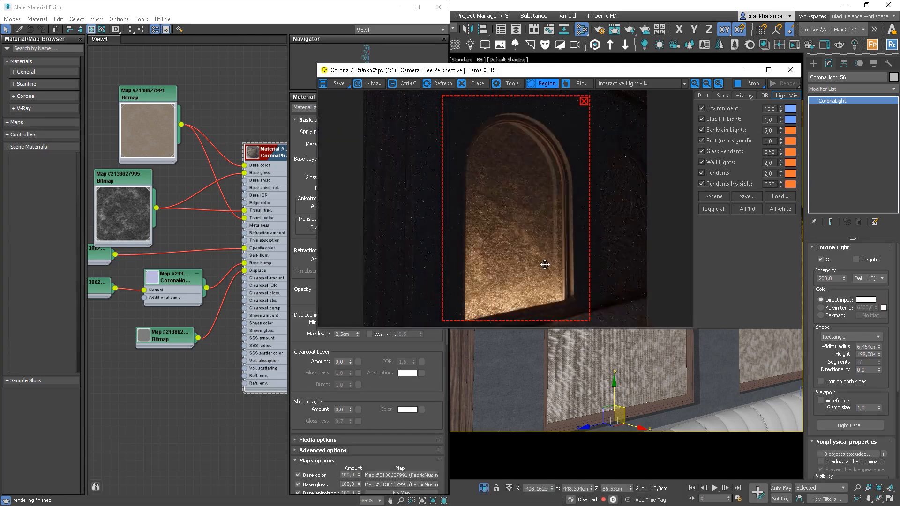
click(584, 101)
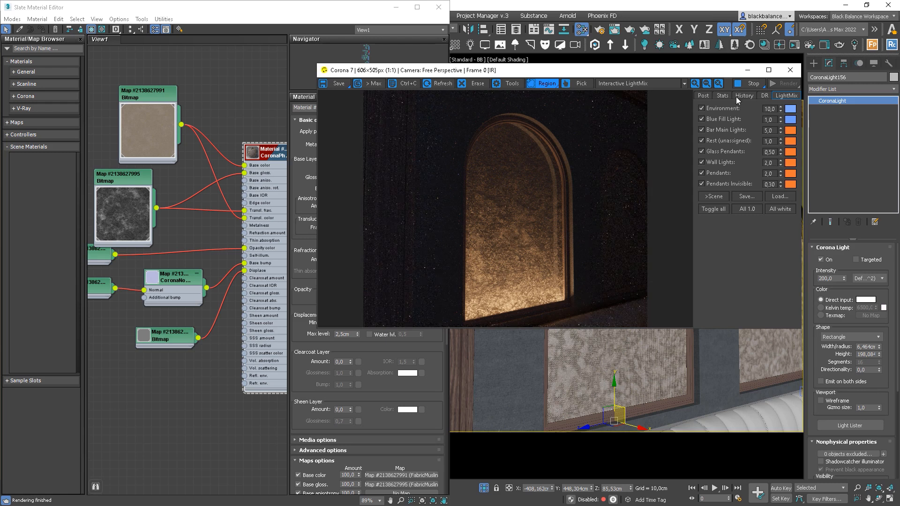
click(750, 84)
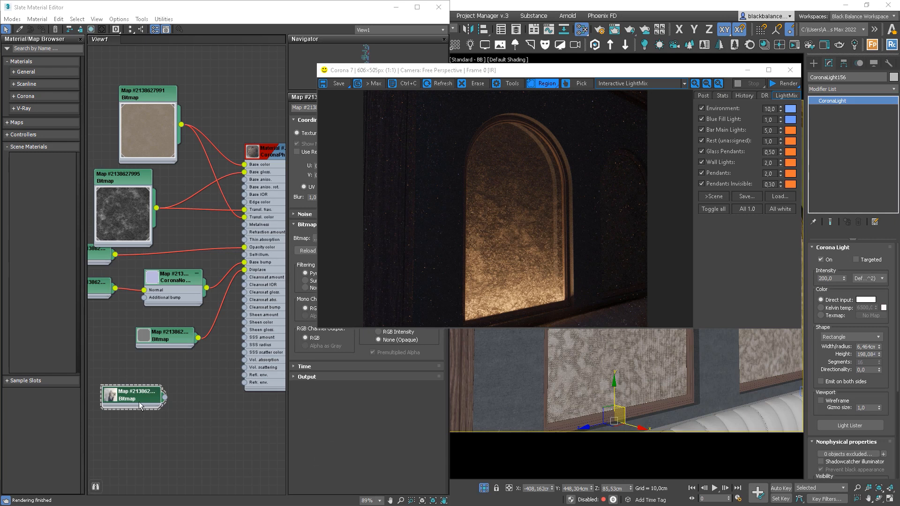
- Collapse the enlarged previews of the muslin colour and gloss bitmaps and line both nodes up above the other maps
double_click(158, 123)
middle_drag(172, 321, 191, 372)
scroll(190, 372, down, 2)
double_click(153, 298)
drag(156, 265, 124, 295)
double_click(162, 223)
drag(177, 214, 124, 268)
- Connect the pexels-cottonbro-10034379.jpg bitmap to the muslin material's base colour and show the bitmap's parameters
drag(159, 426, 244, 254)
double_click(154, 220)
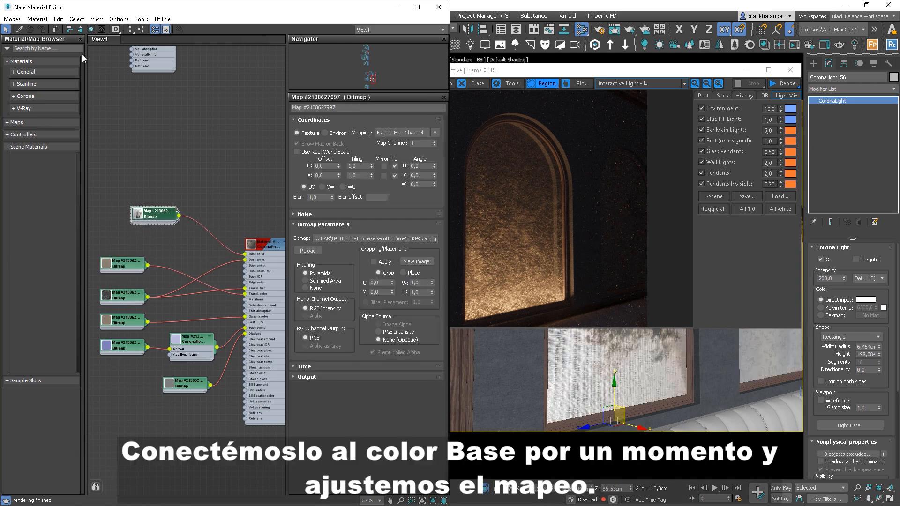
- Show the pexels-cottonbro bitmap in the viewport, set its map channel to 2, and select the large arched wall panel
click(91, 30)
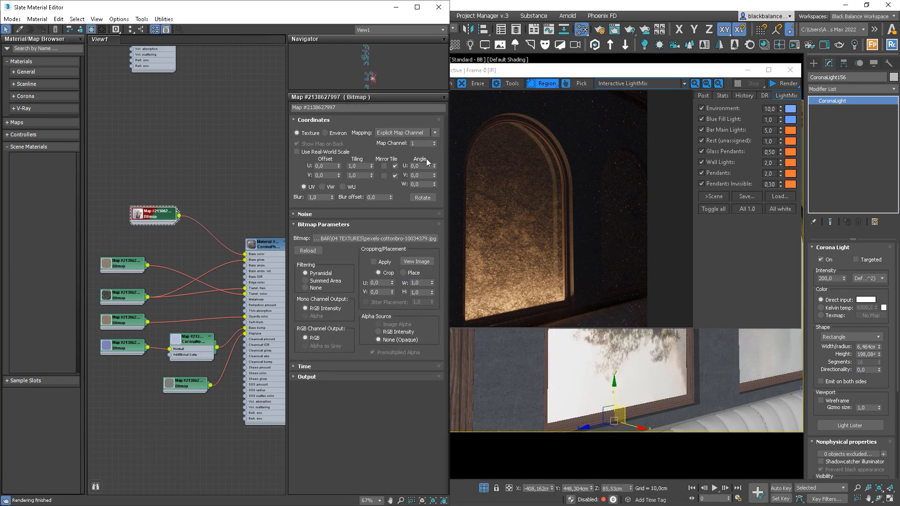
click(435, 141)
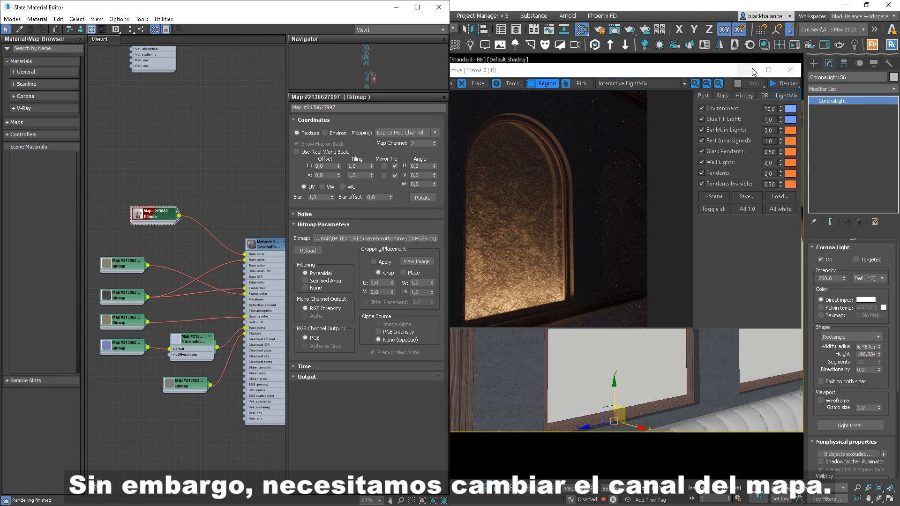
drag(752, 72, 314, 102)
click(659, 238)
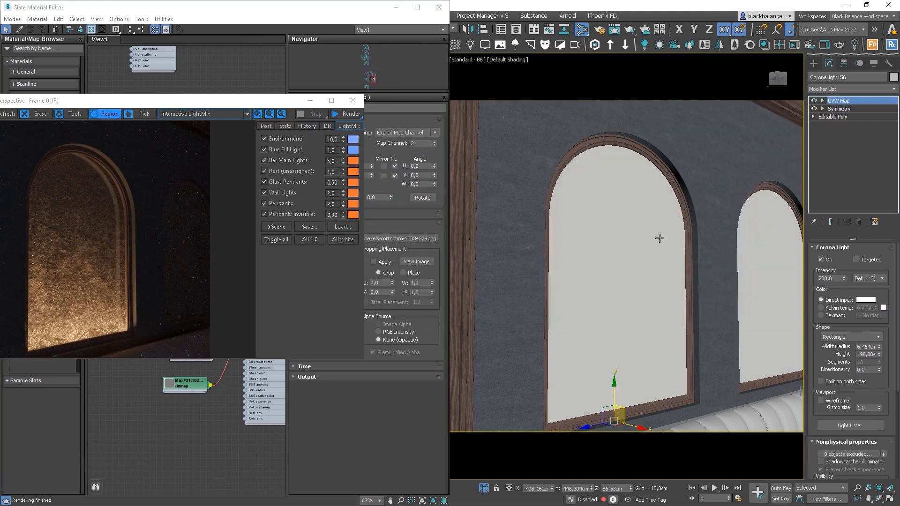
- Duplicate the panel's UVW Map modifier on top of its stack and set the copy's map channel to 2
right_click(856, 101)
click(825, 140)
right_click(852, 103)
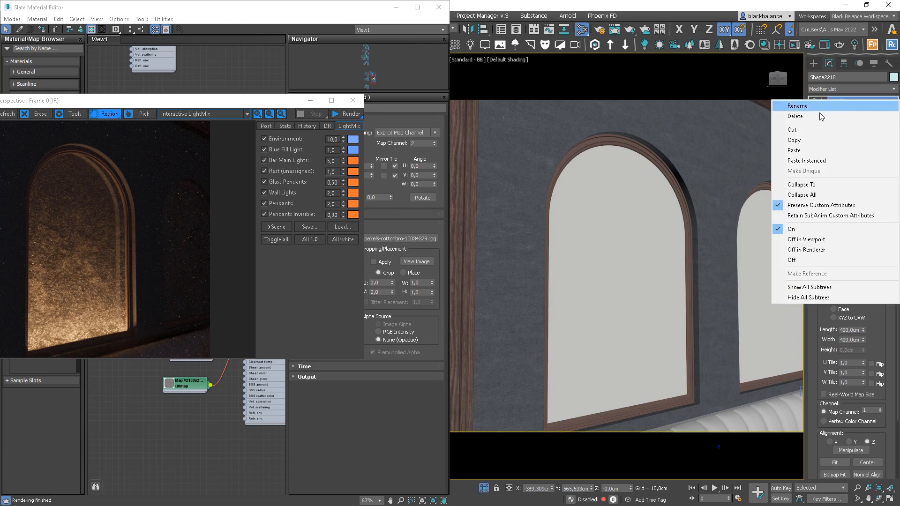
click(825, 151)
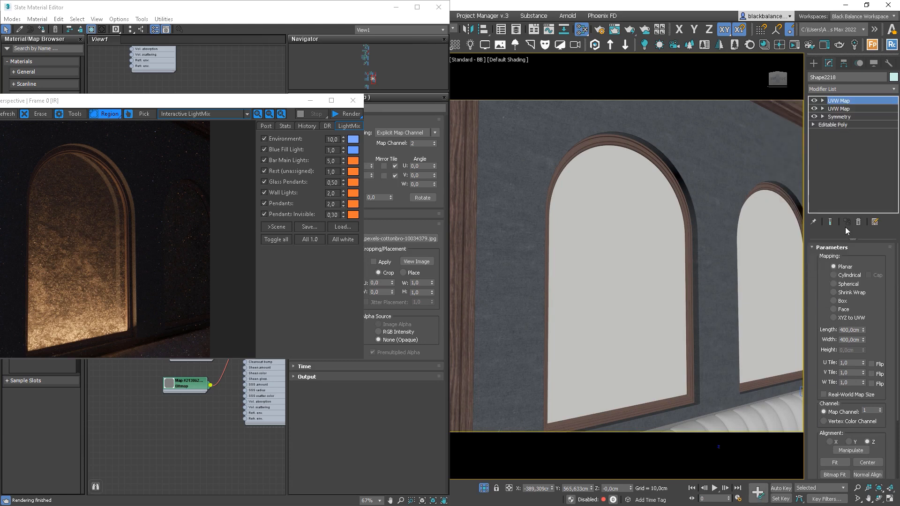
click(879, 409)
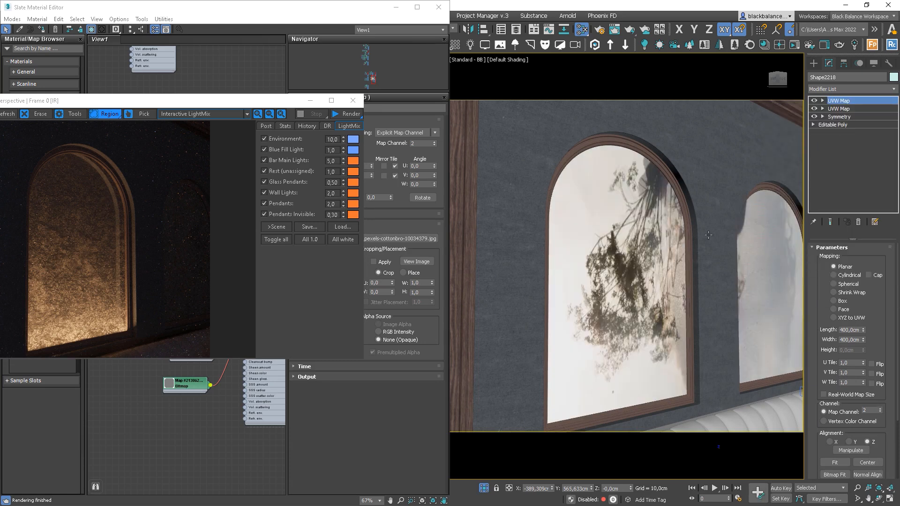
- Collapse the panel's stack up to Symmetry into the Editable Poly base and go to that base level
click(839, 116)
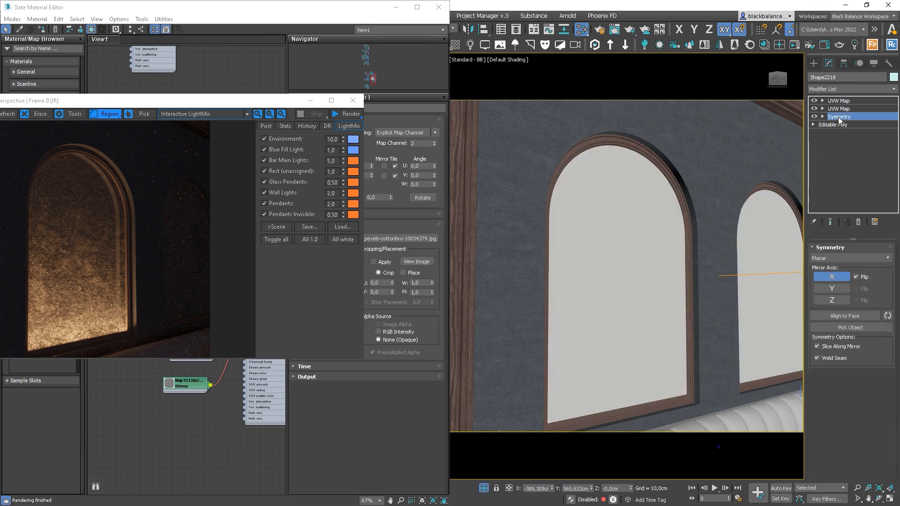
right_click(838, 117)
click(812, 201)
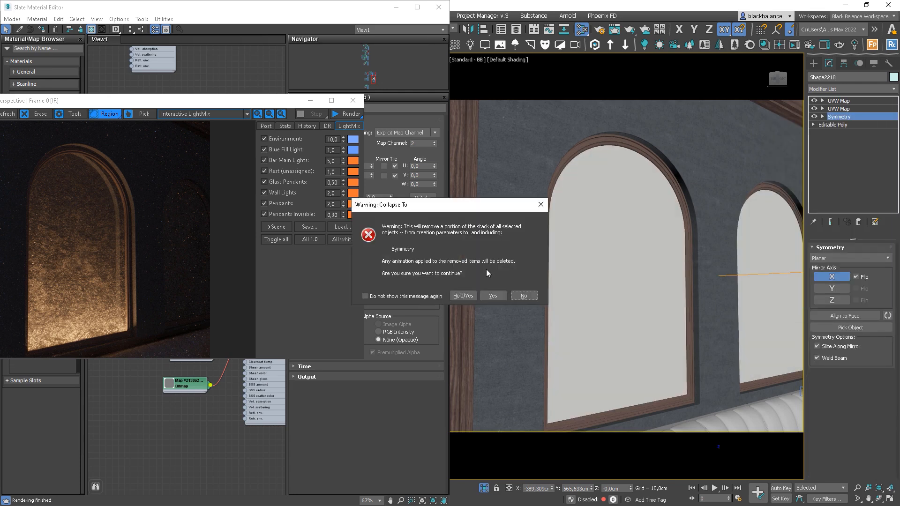
click(490, 297)
click(839, 116)
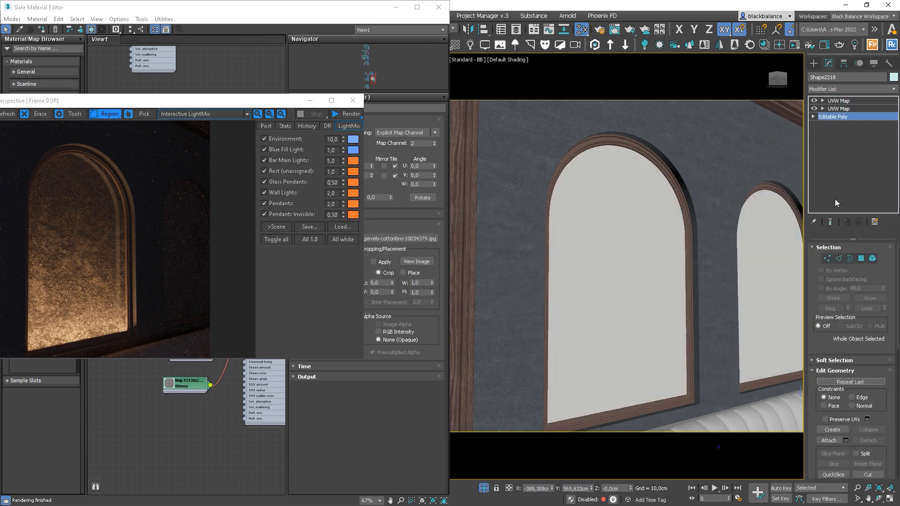
- Detach the smaller, more distant arched panel from the mesh as a separate object
click(872, 258)
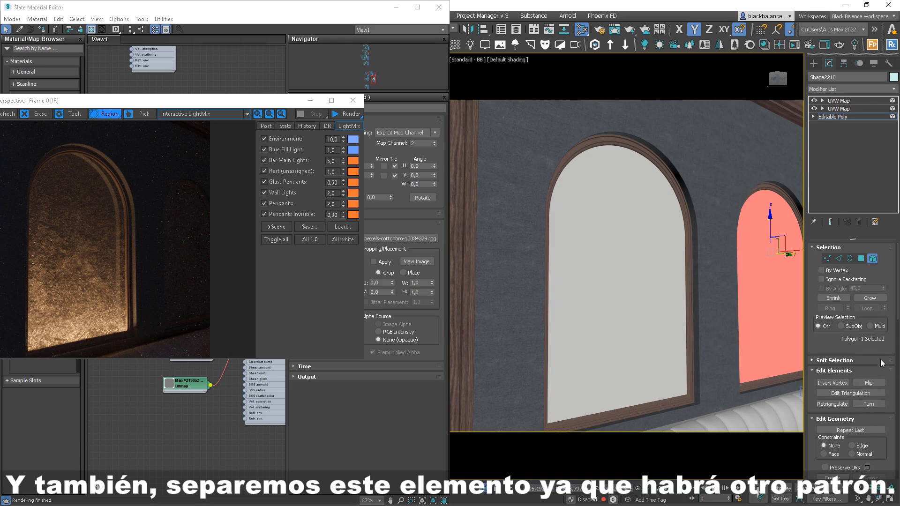
scroll(886, 421, down, 5)
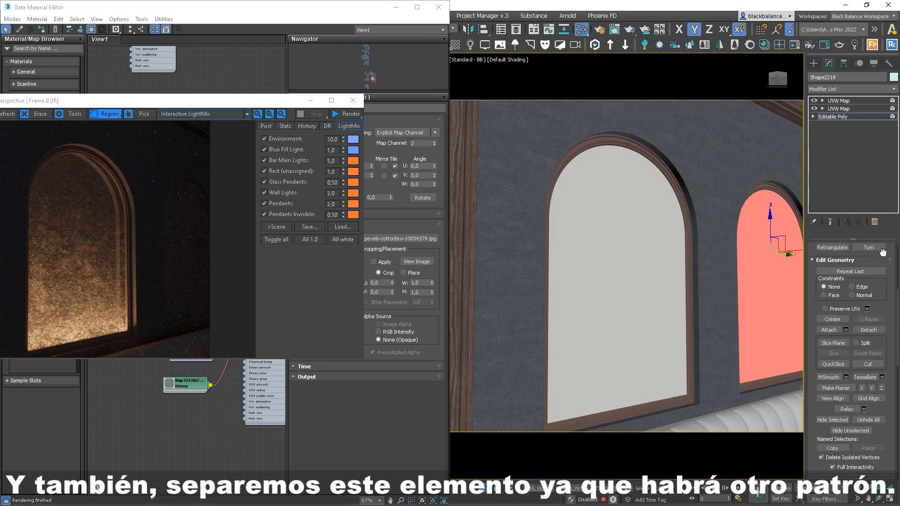
drag(878, 190, 868, 327)
click(868, 412)
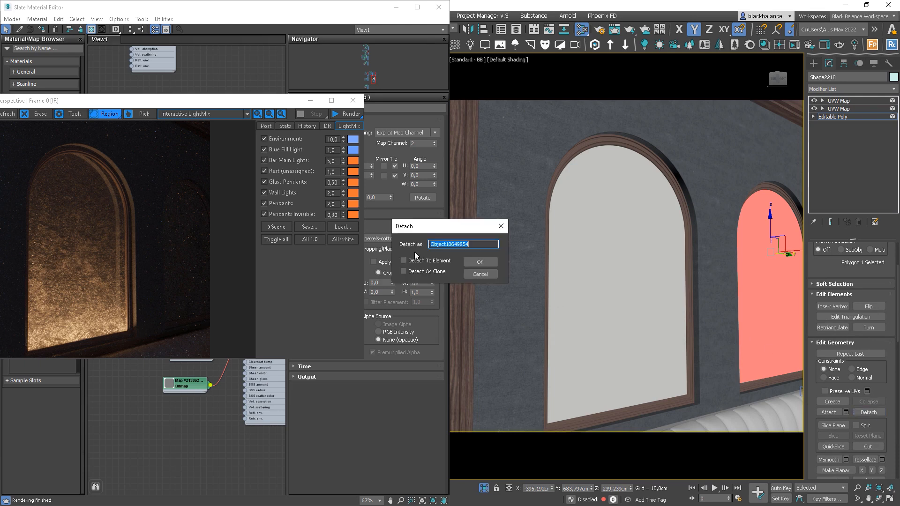
click(444, 263)
click(479, 262)
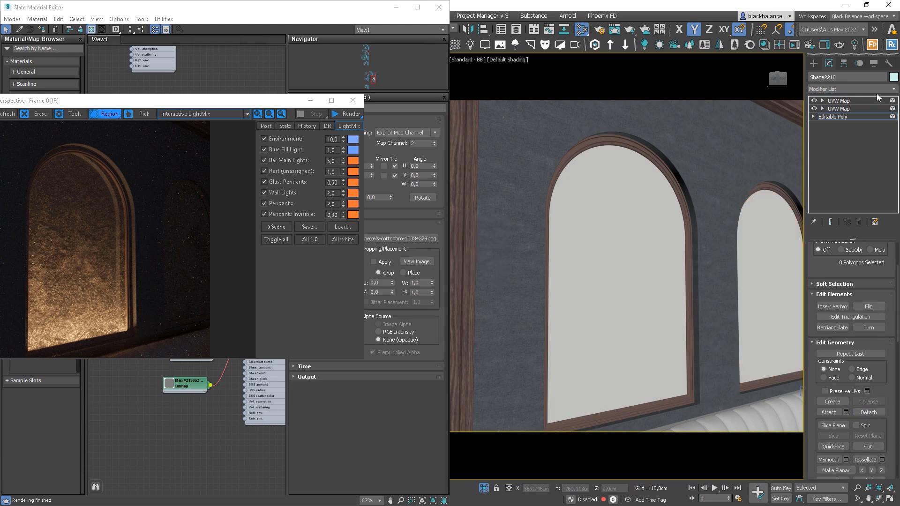
- Delete the duplicated channel 2 UVW Map modifier from the large arched panel
click(854, 100)
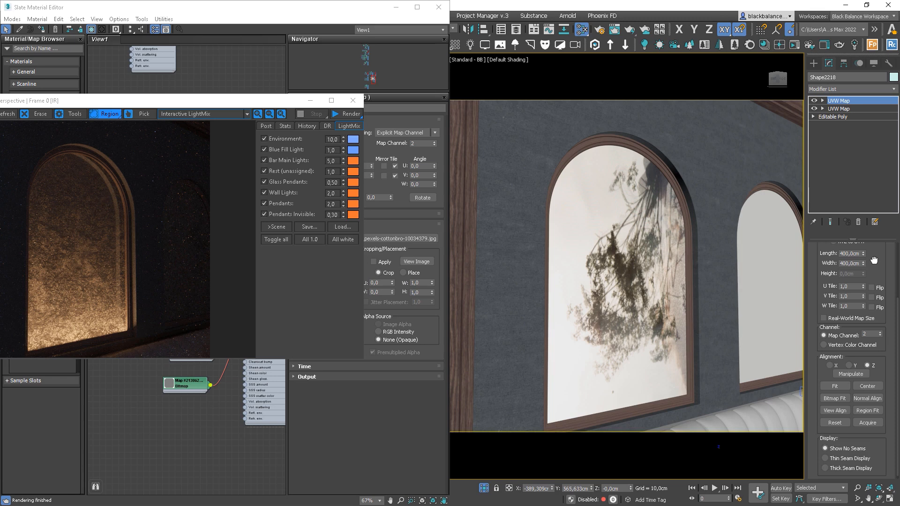
drag(873, 261, 864, 289)
click(858, 222)
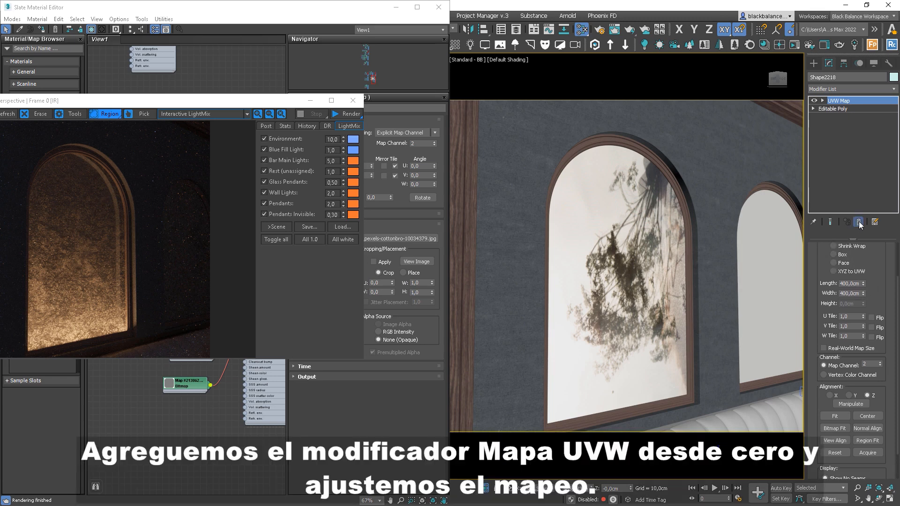
- Add a new UVW Map modifier on top of the panel's stack and set its map channel to 2
click(894, 89)
key(u)
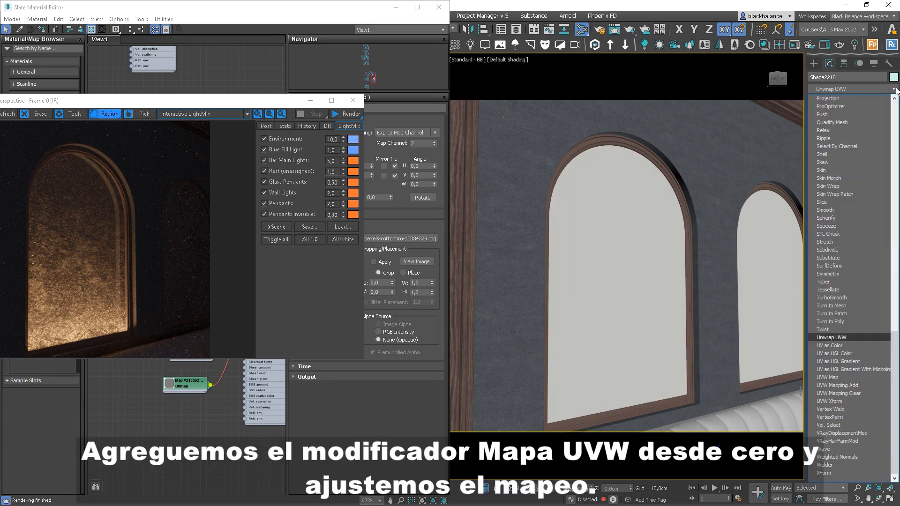
key(Down)
key(Down)
key(Down)
key(Down)
key(Down)
key(Return)
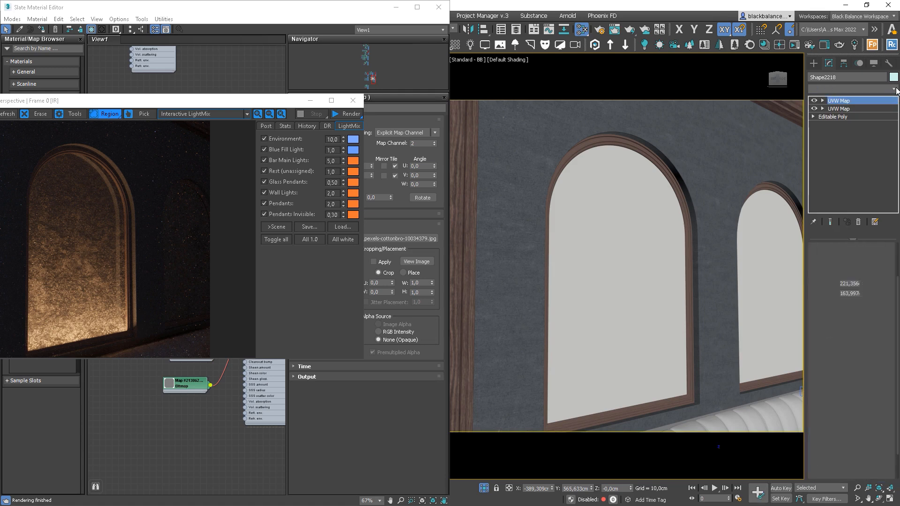
drag(879, 277, 870, 325)
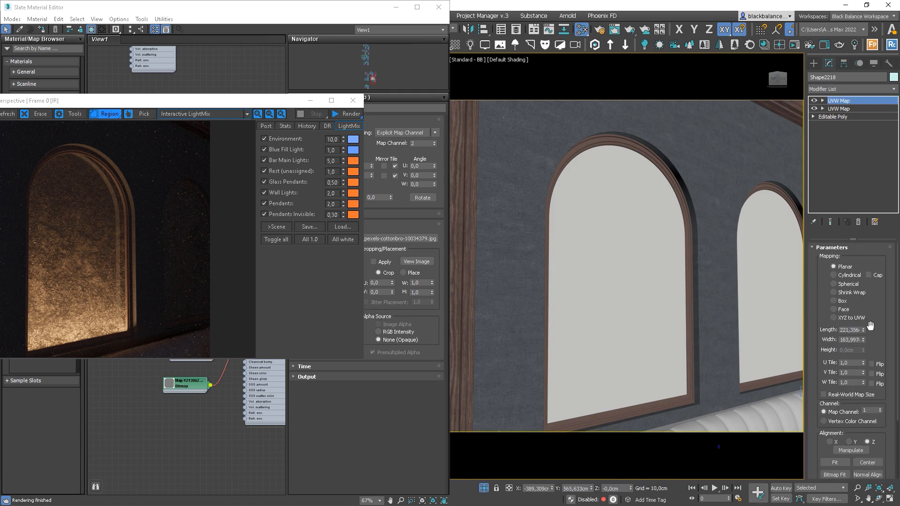
click(879, 409)
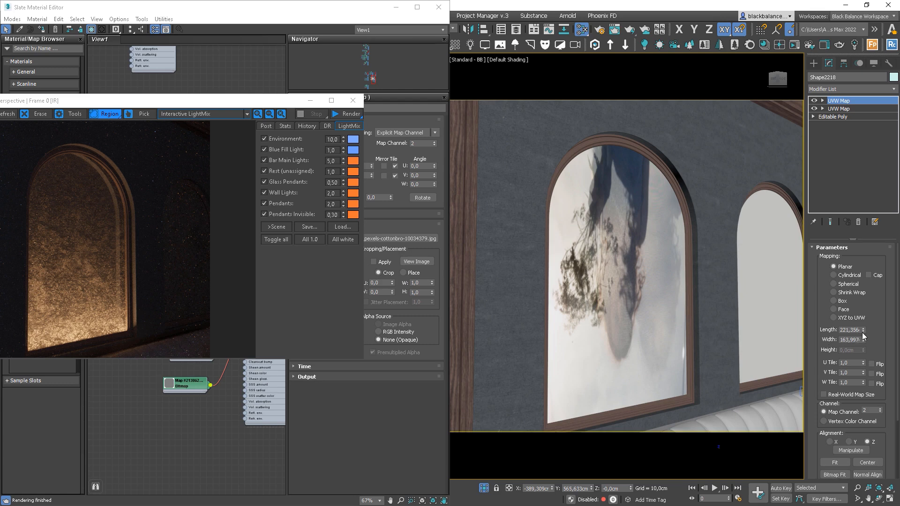
- Widen the new UVW mapping to about 484 cm and rotate its gizmo 180 degrees to turn the shadow image upright
drag(864, 341, 879, 246)
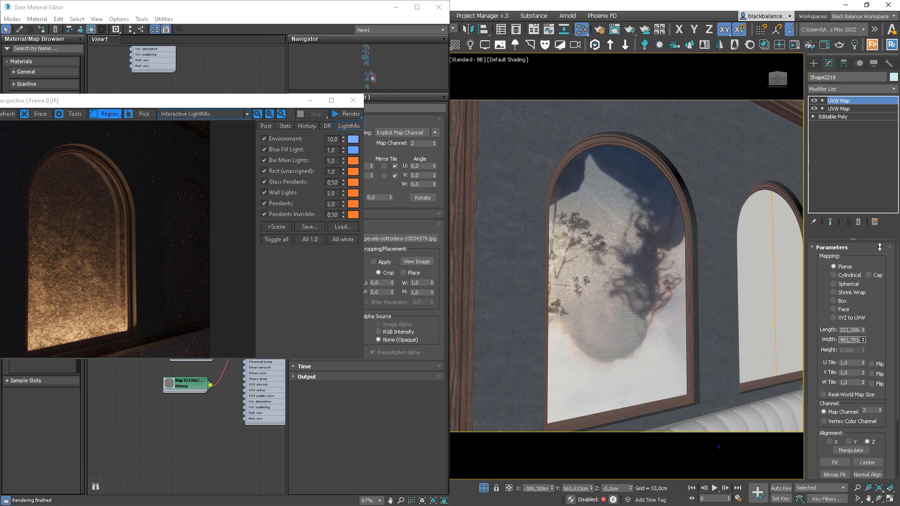
key(w)
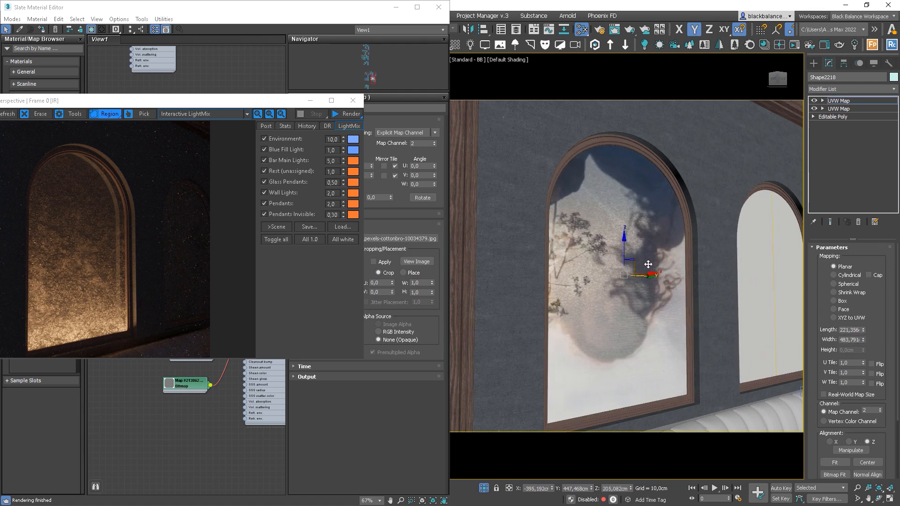
key(e)
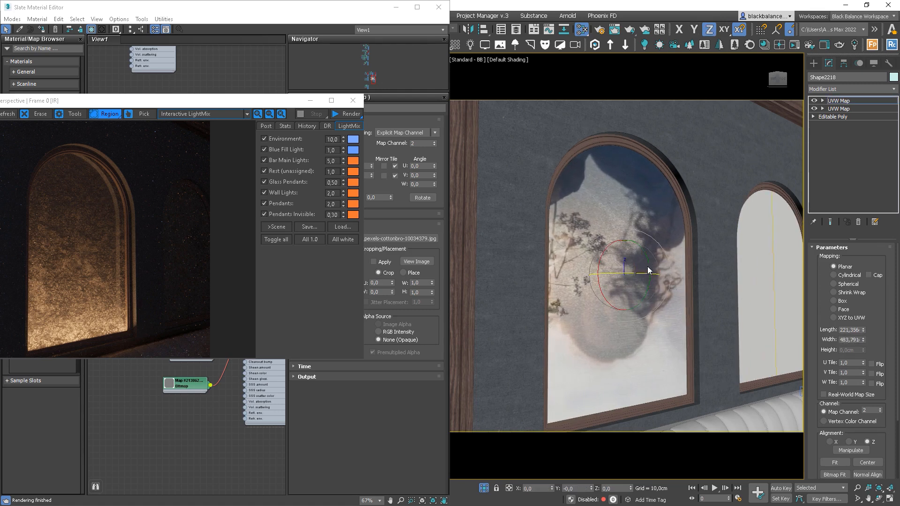
click(536, 489)
text(180)
key(Return)
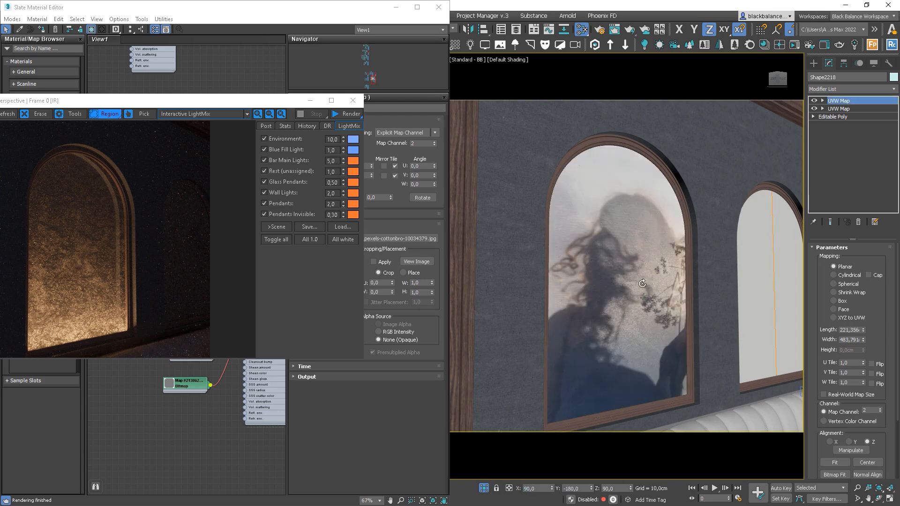
- Shift the UVW Map gizmo sideways to place the flower shadow inside the arch and reduce the mapping width to about 382 cm
key(w)
drag(635, 256, 498, 254)
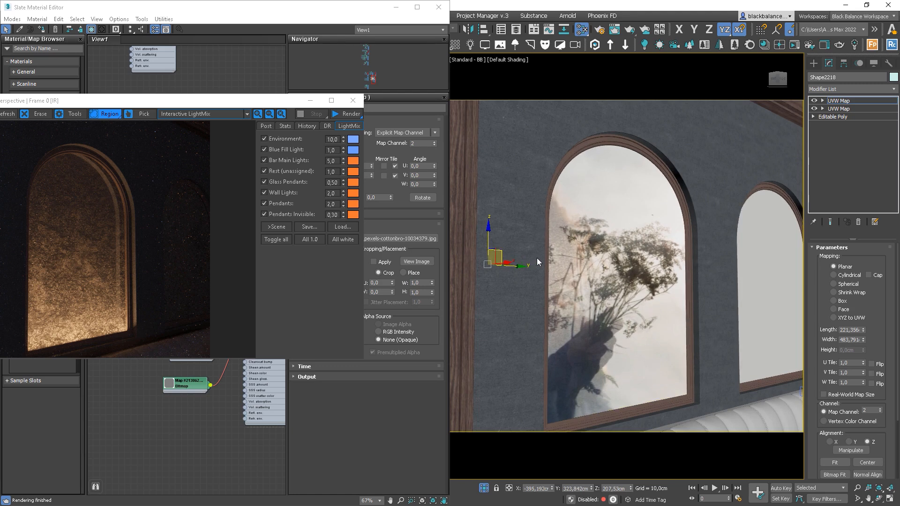
drag(864, 340, 861, 350)
drag(519, 268, 568, 264)
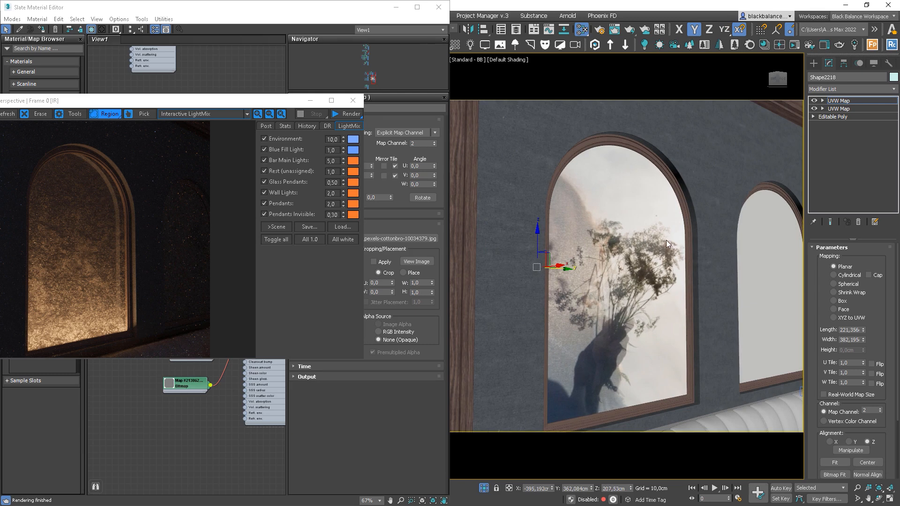
click(836, 110)
click(837, 102)
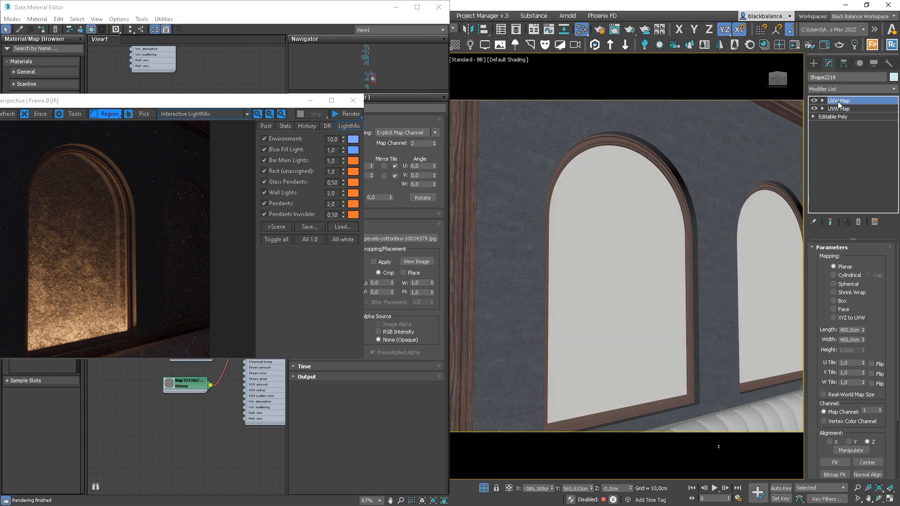
click(549, 284)
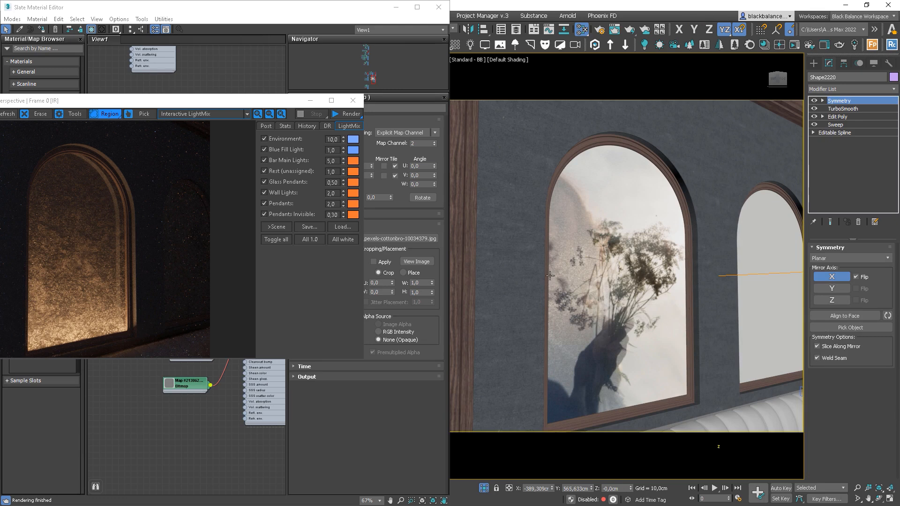
- Reconnect the muslin colour bitmap to the material's base colour and move the disconnected pexels-cottonbro bitmap node clear of the other maps
drag(240, 107, 792, 101)
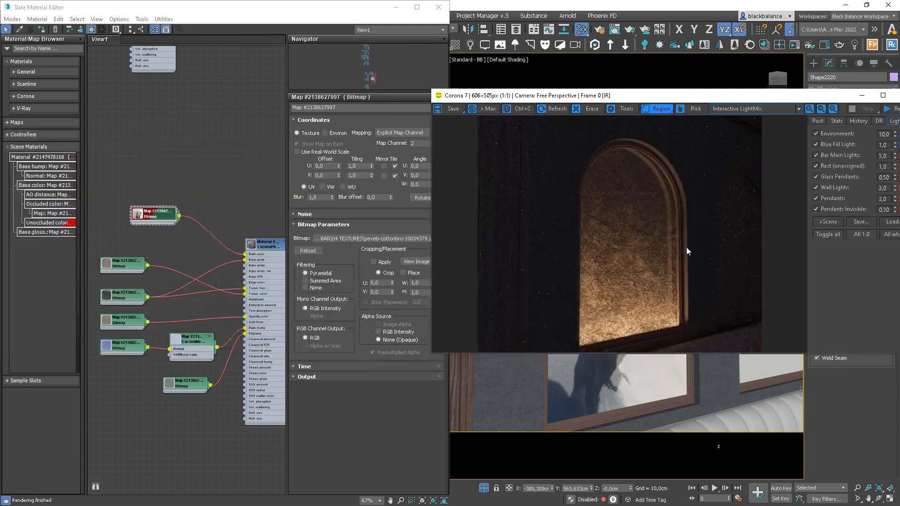
middle_drag(196, 190, 271, 237)
middle_drag(234, 260, 163, 256)
drag(153, 310, 257, 297)
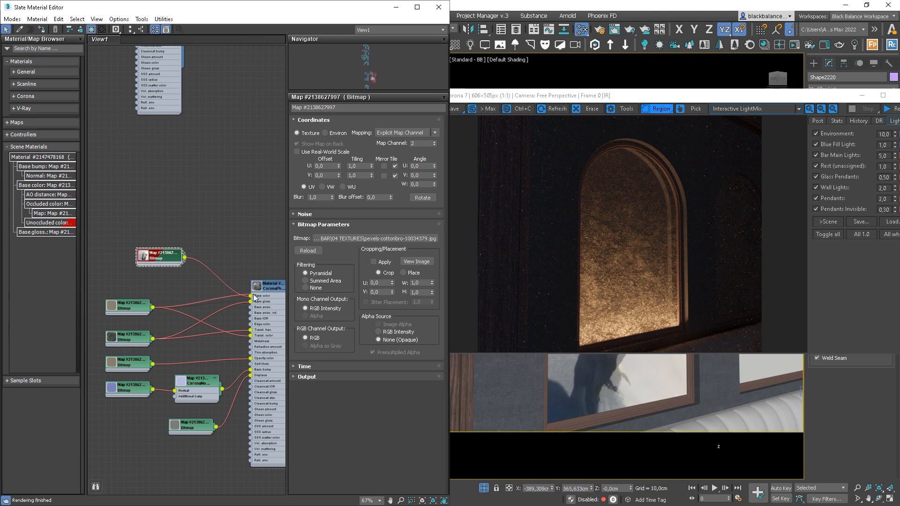
drag(131, 303, 113, 283)
drag(159, 254, 127, 202)
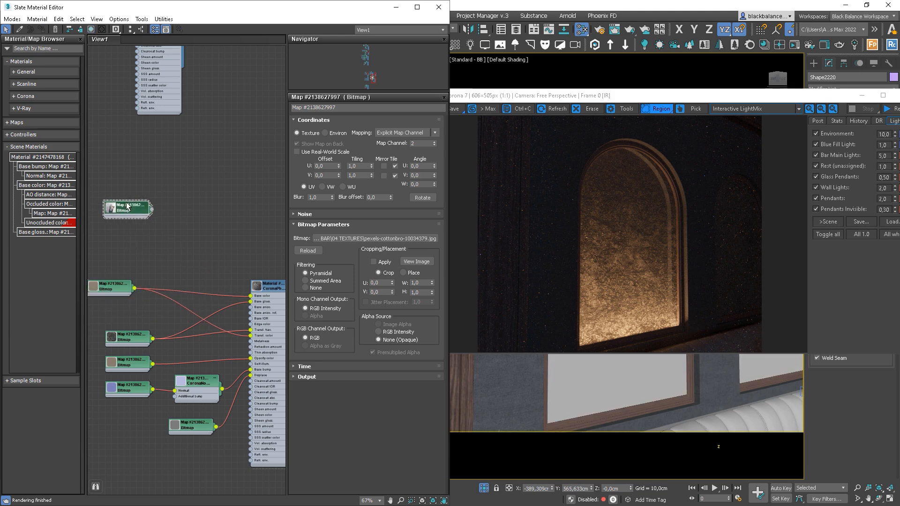
- Create a Mix map that takes over the muslin colour bitmap's base colour and translucency connections, and position it below the pexels-cottonbro bitmap
right_click(194, 216)
mouse_move(229, 232)
mouse_move(325, 243)
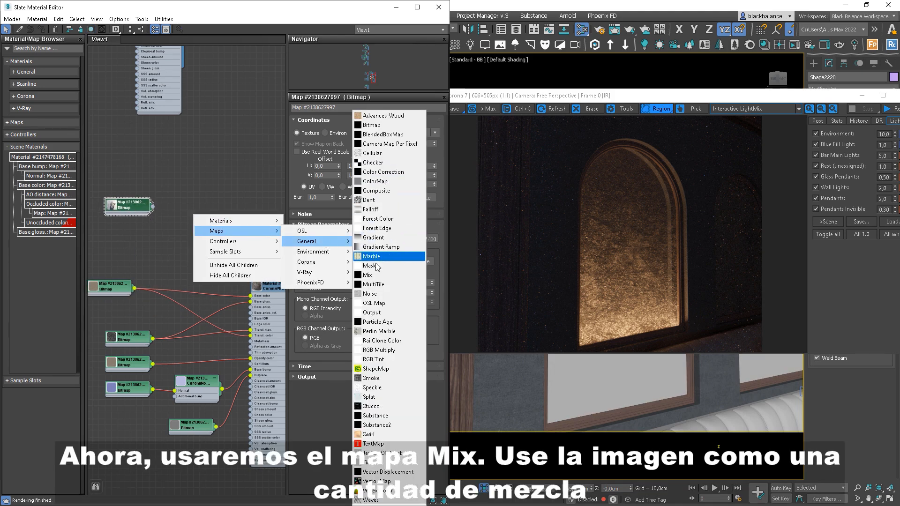
click(368, 275)
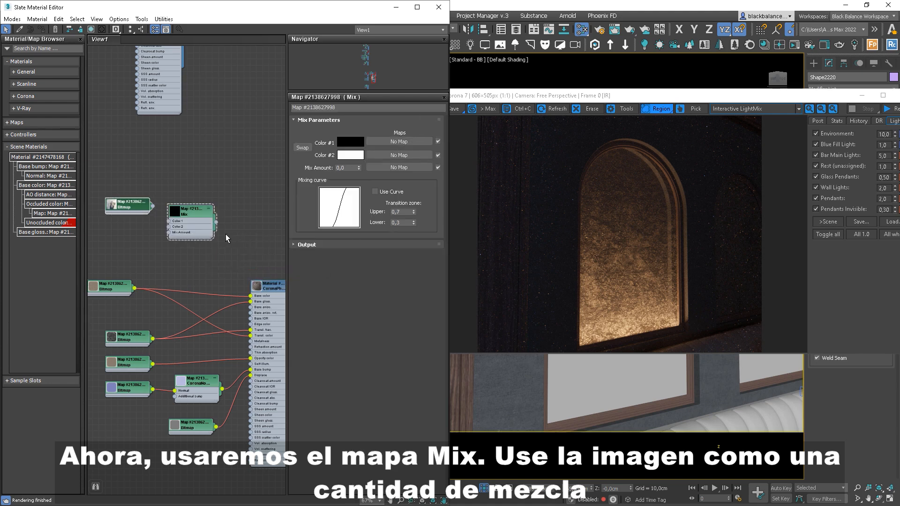
drag(215, 222, 134, 289)
drag(182, 207, 198, 223)
- Create a Color Correction map fed by the pexels-cottonbro bitmap
mouse_move(219, 237)
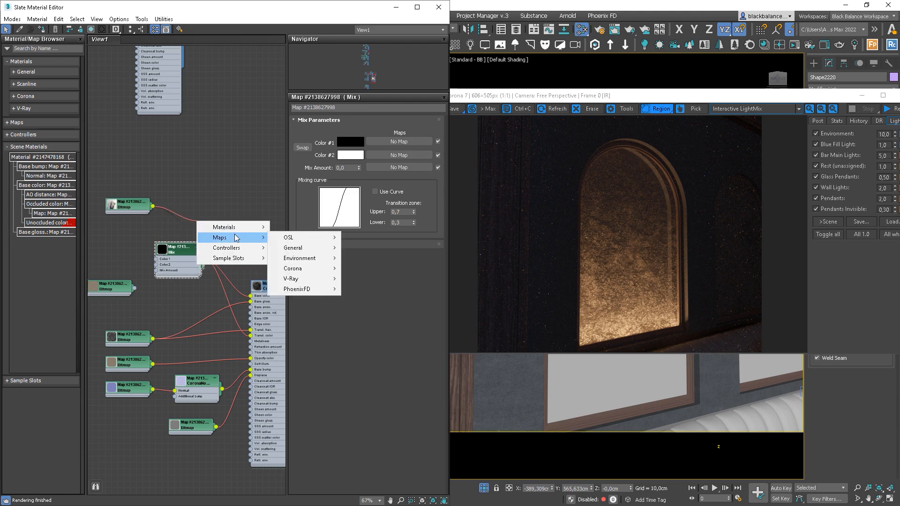
mouse_move(293, 248)
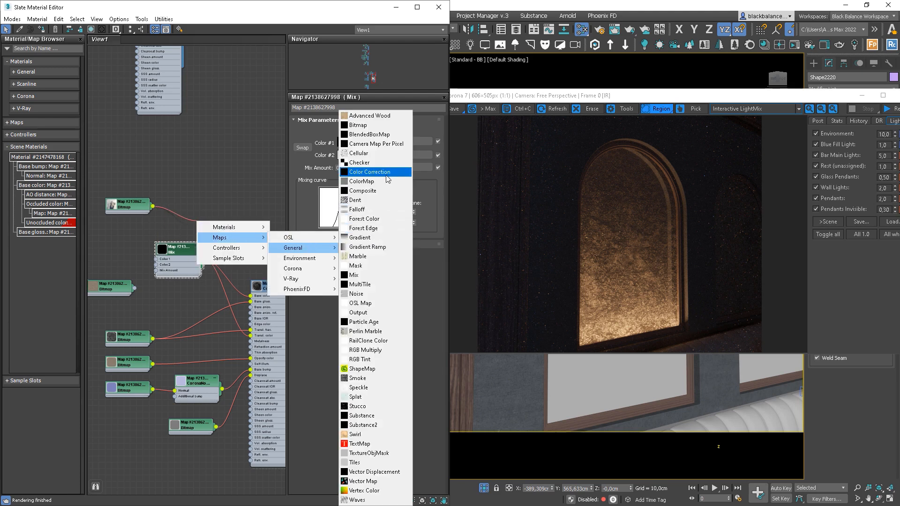
click(370, 172)
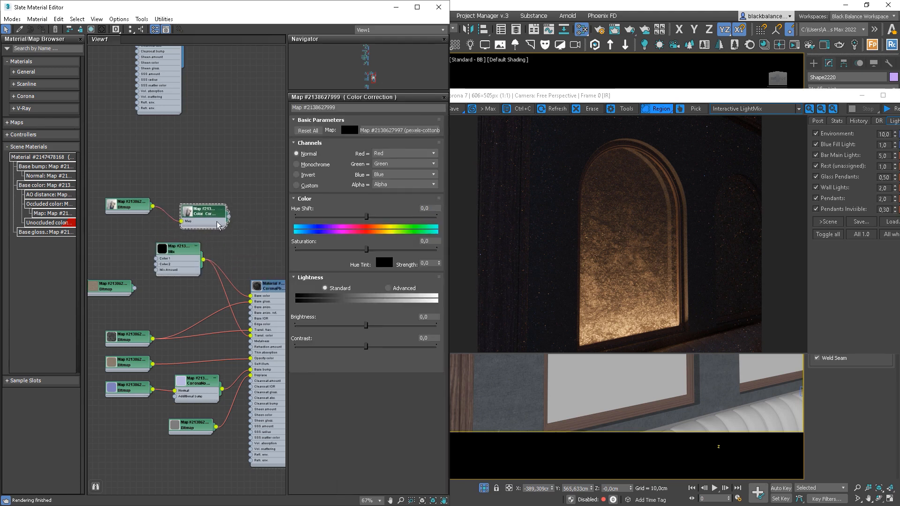
- Desaturate the Color Correction map to -100, connect it to the Mix map's Mix Amount, and move the muslin colour bitmap above the Mix node
drag(366, 249, 259, 246)
drag(196, 183, 137, 219)
drag(204, 222, 103, 243)
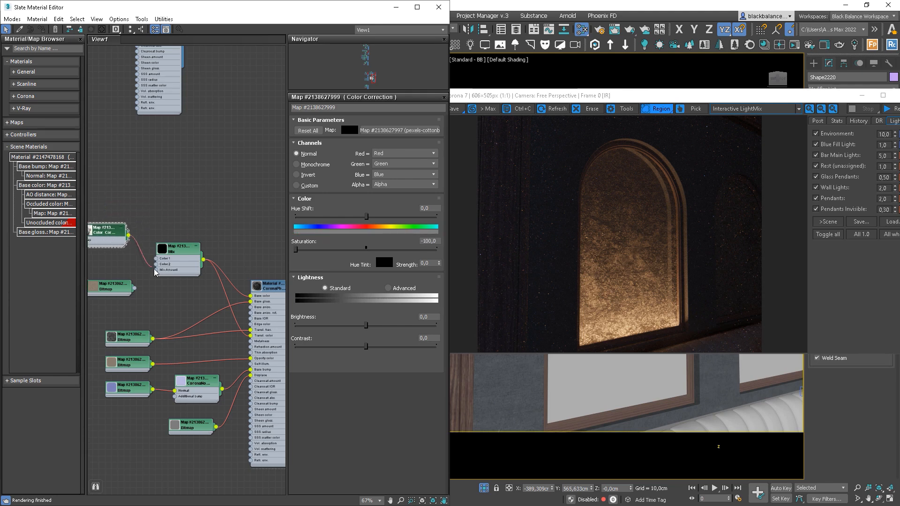
drag(103, 291, 164, 190)
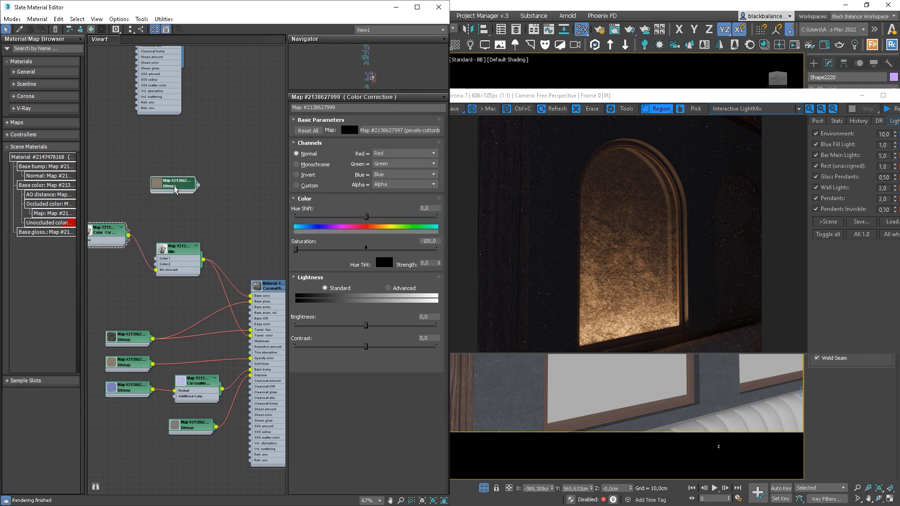
- Restart the interactive render and frame the arched window with a render region
right_click(629, 358)
click(625, 345)
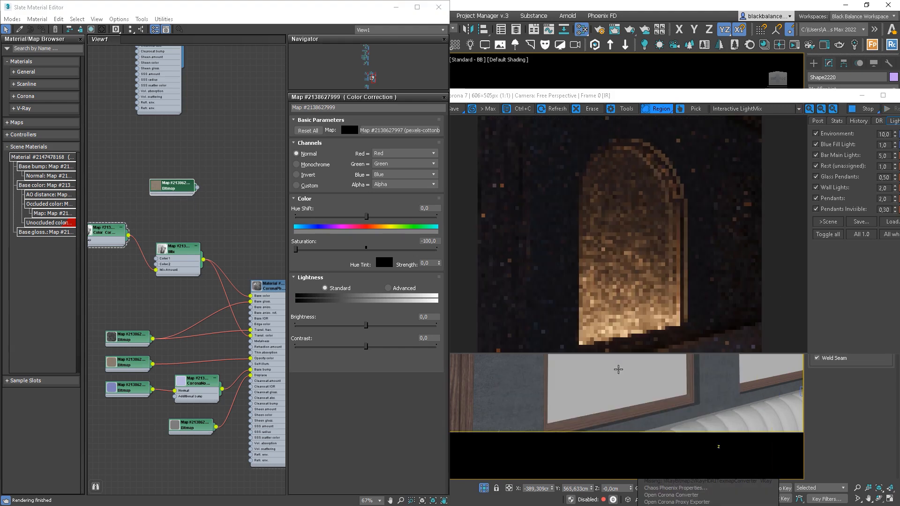
mouse_move(683, 142)
mouse_down()
mouse_move(586, 326)
mouse_move(565, 324)
mouse_up()
scroll(677, 220, up, 1)
scroll(652, 226, down, 1)
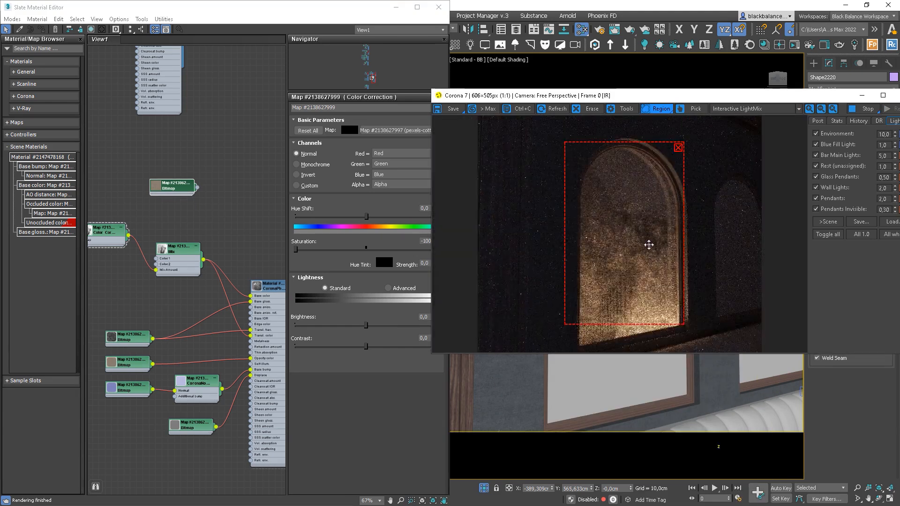
scroll(655, 279, up, 1)
scroll(653, 277, down, 1)
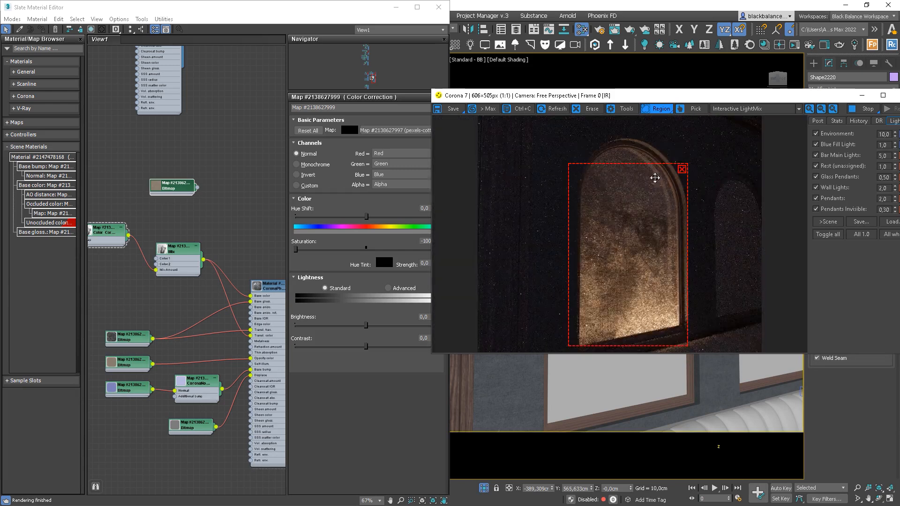
drag(652, 163, 649, 128)
drag(649, 209, 655, 213)
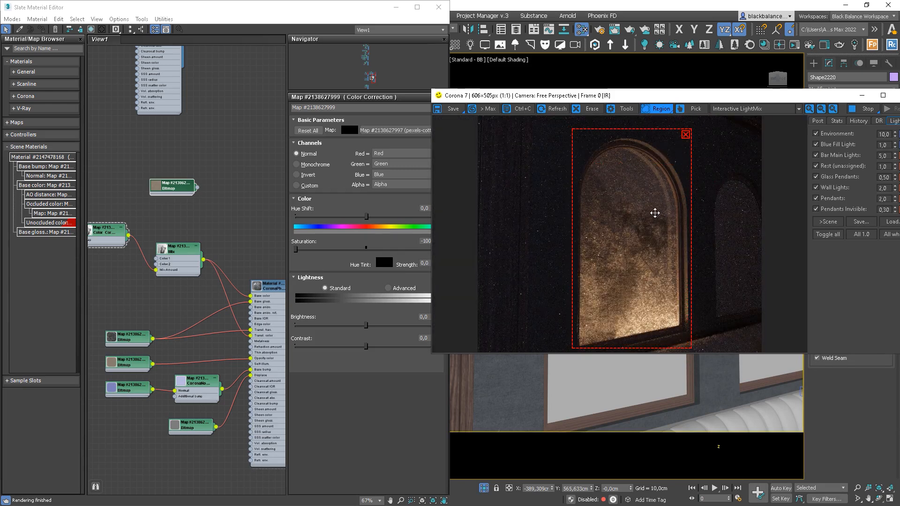
- Line up the pexels-cottonbro bitmap and its Color Correction node in a row beside the Mix node
middle_drag(101, 227, 176, 225)
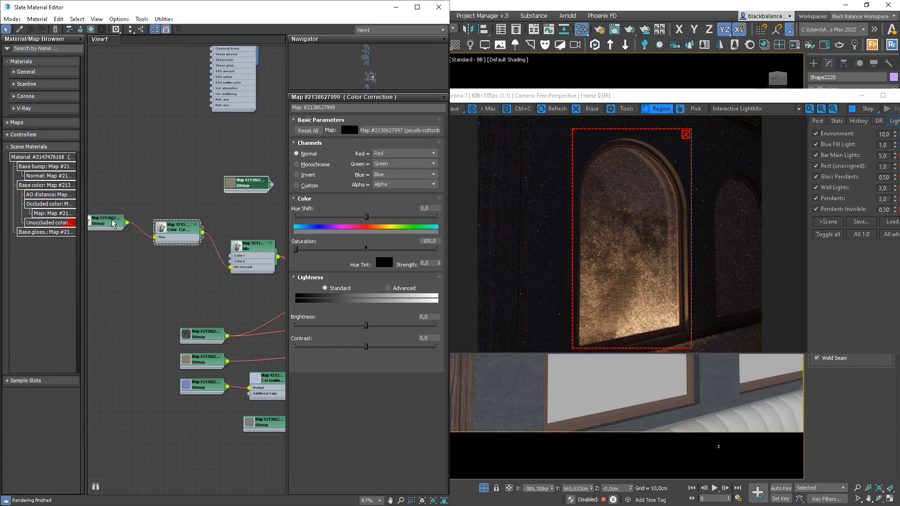
drag(111, 220, 107, 250)
drag(182, 226, 178, 259)
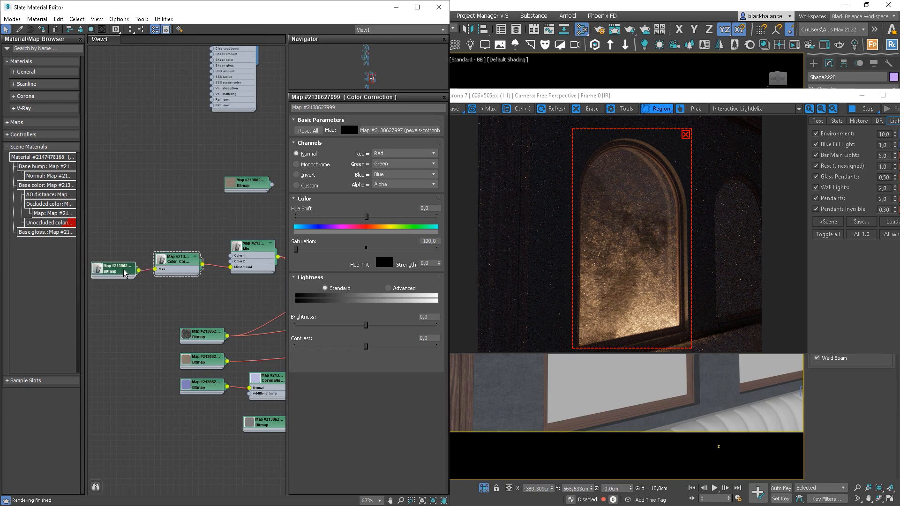
- Switch the Color Correction's lightness to Advanced and set RGB gamma/contrast to 0.5 and gain to 200
scroll(179, 264, up, 5)
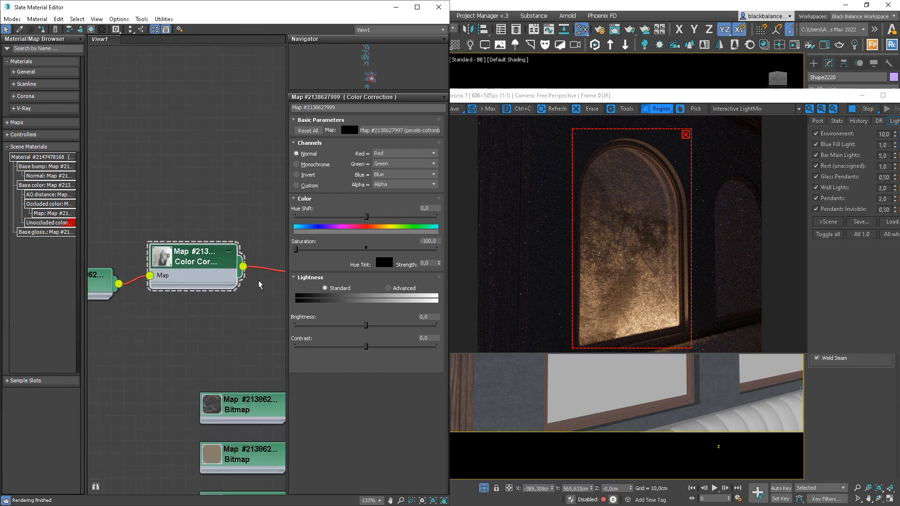
click(396, 289)
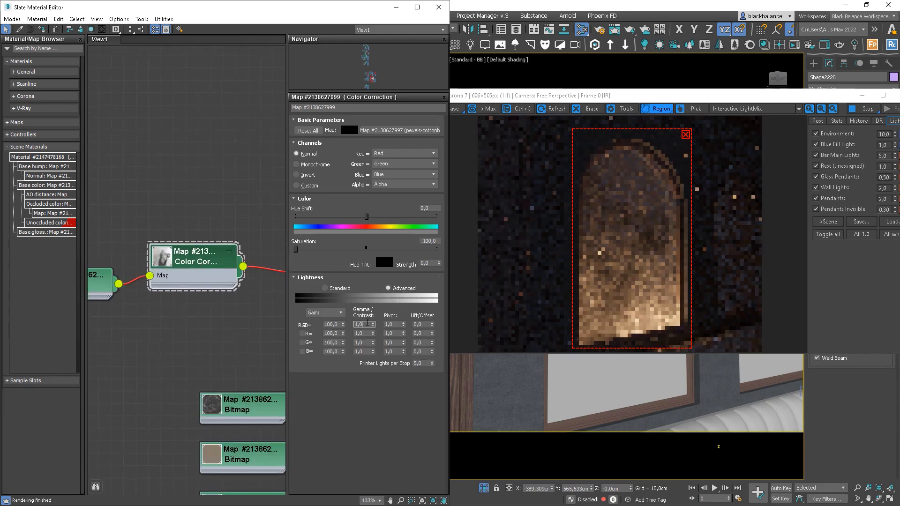
double_click(367, 323)
text(0,5)
key(Return)
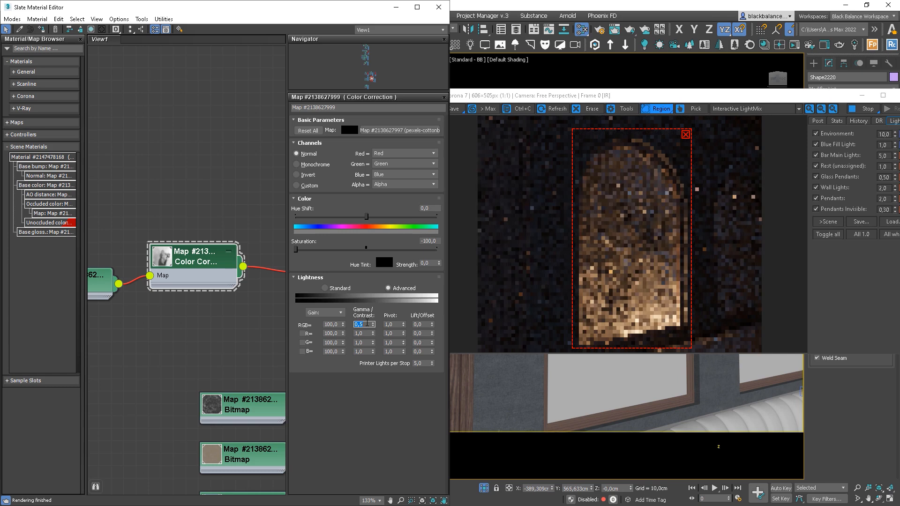
key(shift+Tab)
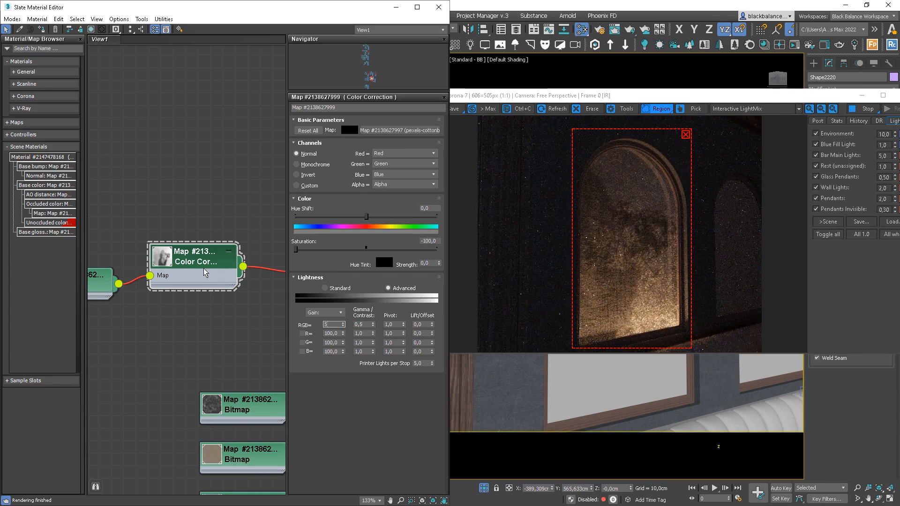
text(200)
key(Return)
- Update the Color Correction node's preview and enlarge its thumbnail to check the shadow pattern
right_click(167, 262)
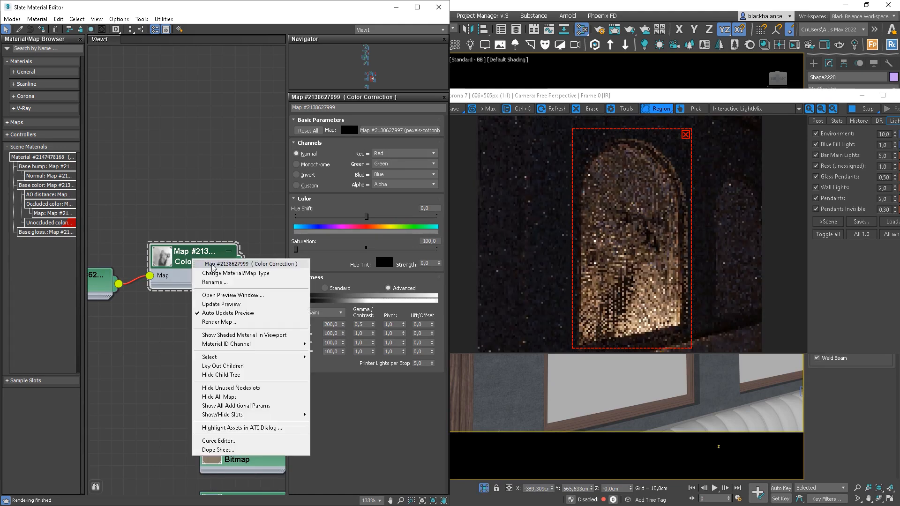
click(220, 304)
double_click(167, 263)
scroll(213, 281, down, 1)
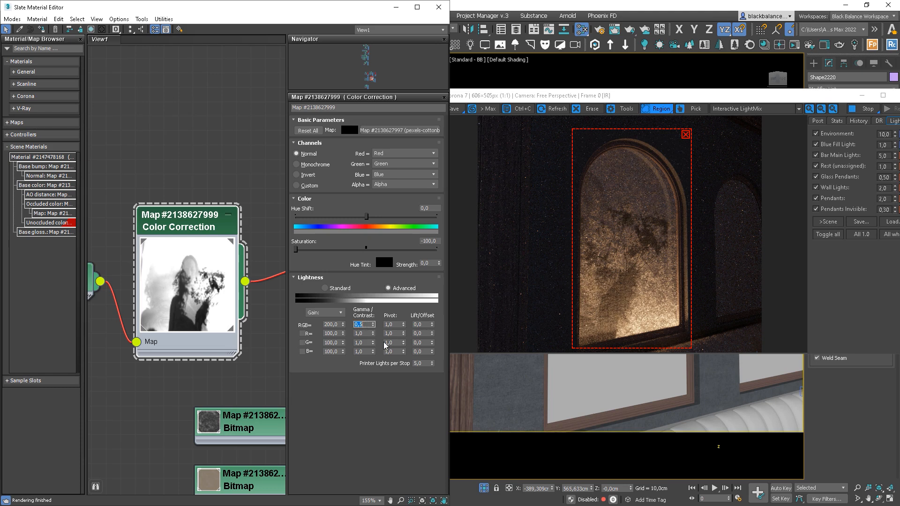
- Soften the shadow mask by setting the Color Correction's RGB gamma/contrast to 0.7 and gain to 150
text(7)
key(Return)
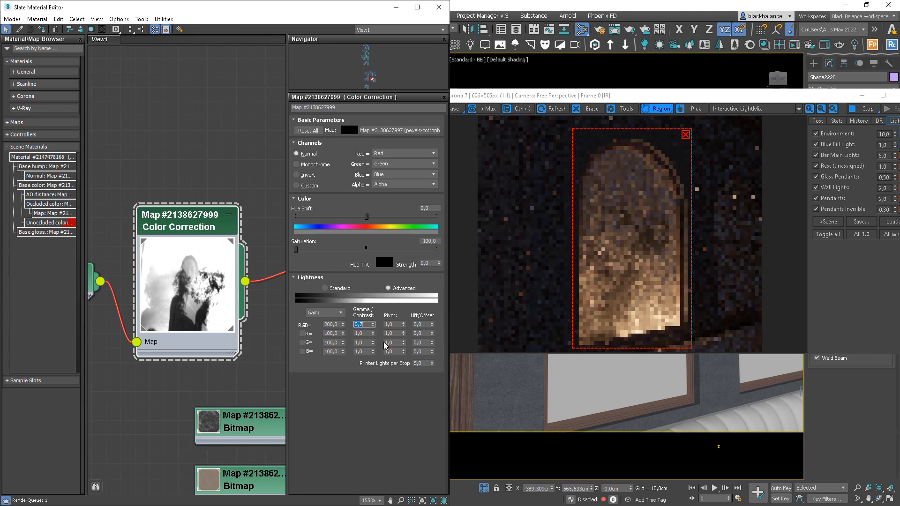
double_click(337, 324)
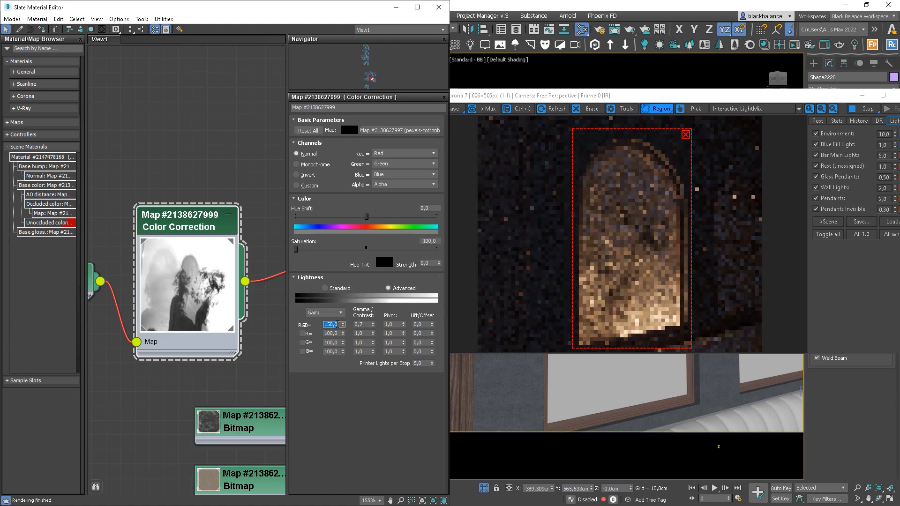
- Connect the muslin colour bitmap to the Mix map's Color 2 and move the bitmap node further from the Mix
scroll(228, 288, down, 5)
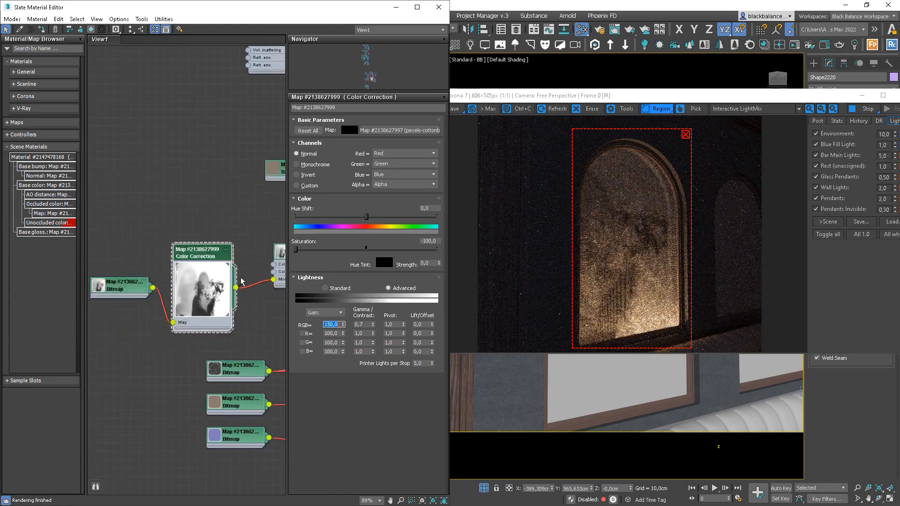
middle_drag(270, 261, 180, 261)
double_click(208, 260)
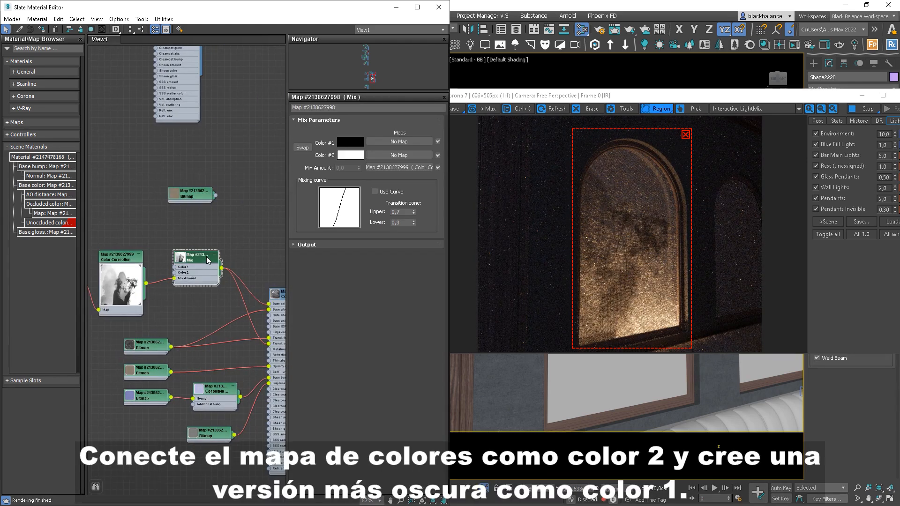
drag(215, 195, 175, 272)
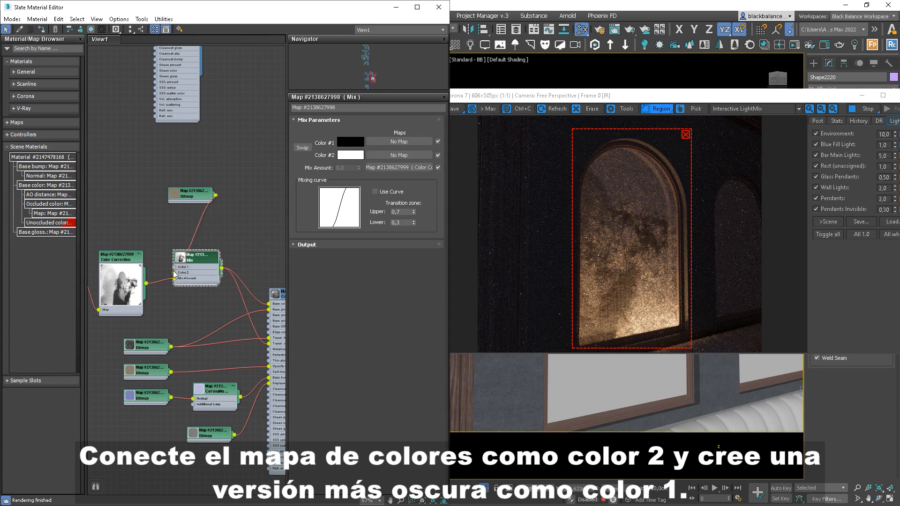
drag(190, 196, 95, 203)
- Collapse the Color Correction node's large preview and shift it and the pexels-cottonbro bitmap down to free space above
middle_drag(106, 290, 181, 291)
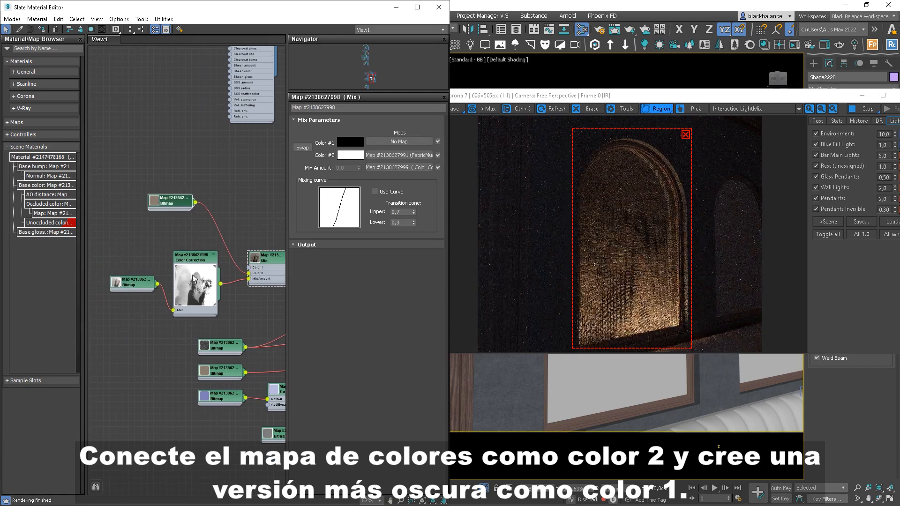
drag(138, 287, 133, 299)
double_click(194, 288)
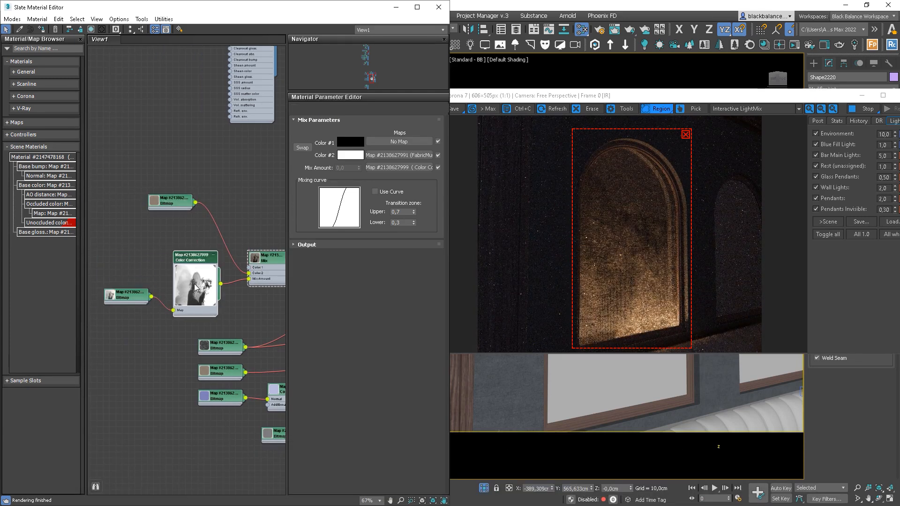
drag(197, 263, 196, 295)
- Duplicate the Color Correction node, feed the copy from the muslin colour bitmap, and connect it to the Mix map's Color 1
shift+drag(195, 293, 200, 252)
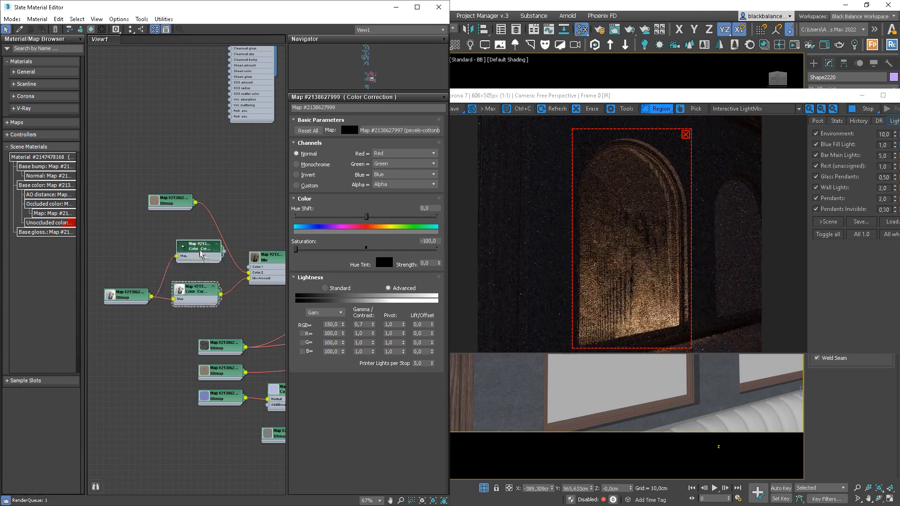
double_click(200, 252)
drag(193, 252, 219, 232)
drag(181, 202, 156, 235)
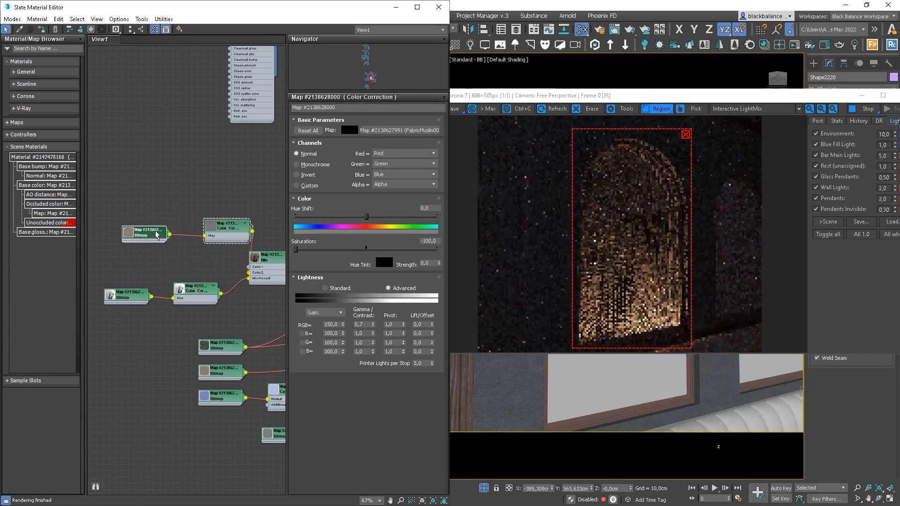
drag(223, 235, 249, 267)
drag(147, 236, 127, 273)
click(225, 252)
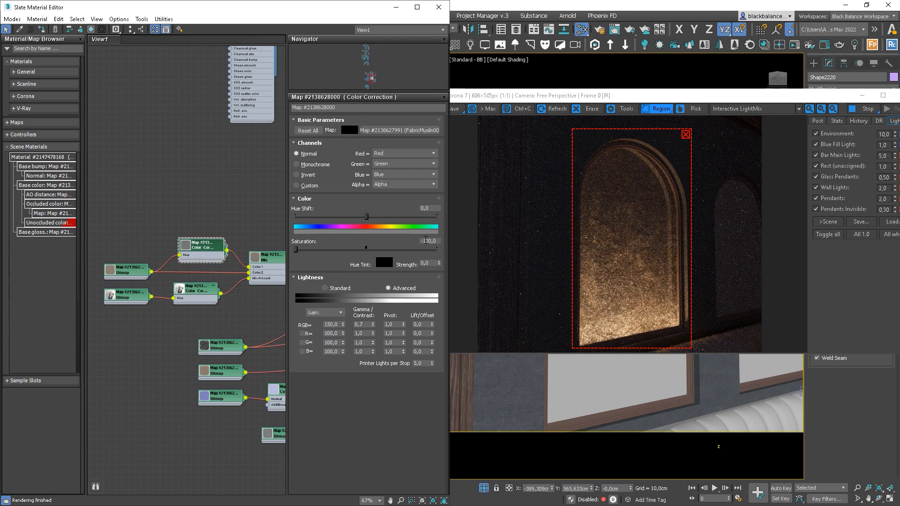
- Darken the muslin Color Correction copy with saturation 0, RGB gain 100 and gamma/contrast 0.2
text(0)
key(Return)
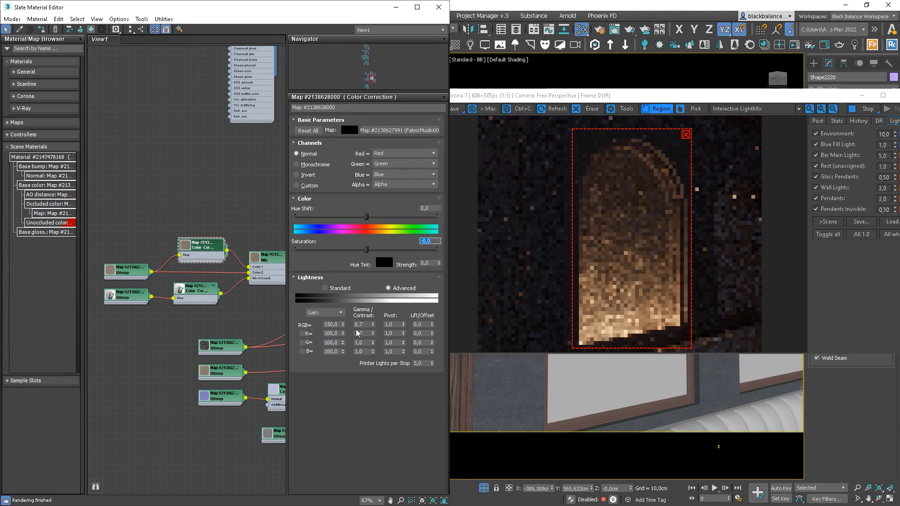
double_click(336, 324)
text(100)
key(Return)
double_click(361, 324)
text(0,2)
key(Return)
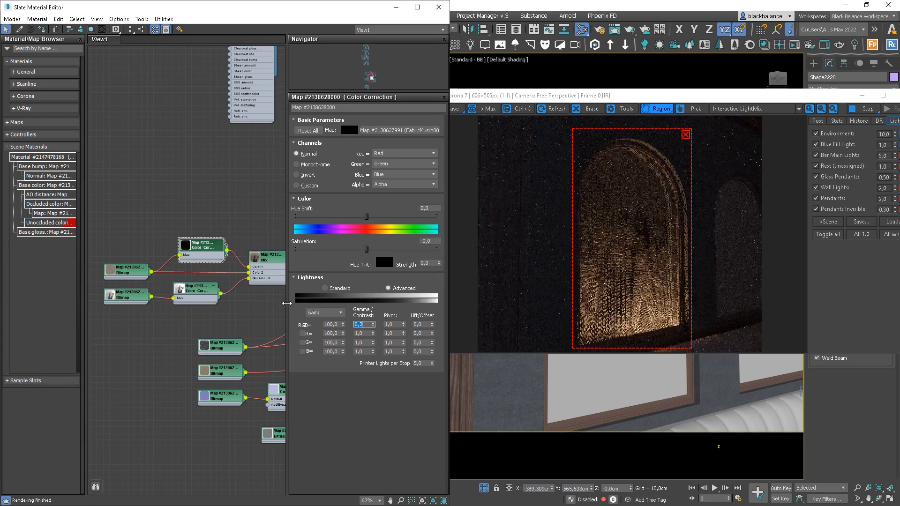
- Adjust the render region around the arch and examine the shadow pattern on the muslin up close
scroll(635, 286, up, 1)
scroll(629, 275, down, 1)
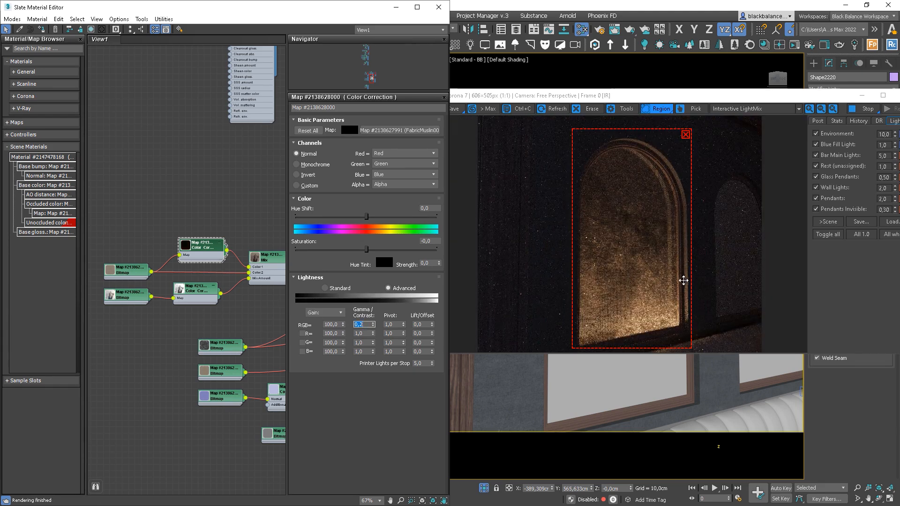
mouse_move(692, 279)
mouse_down()
mouse_move(669, 269)
mouse_move(697, 269)
mouse_up()
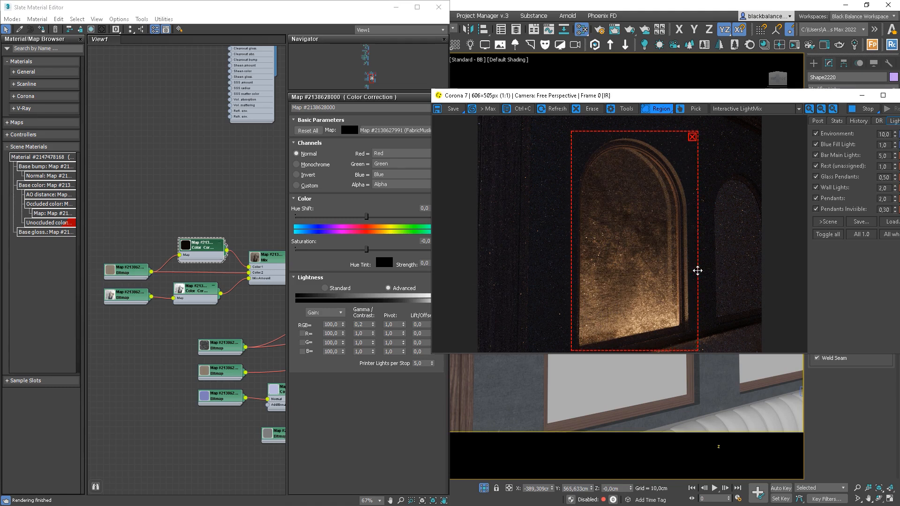
scroll(644, 268, up, 1)
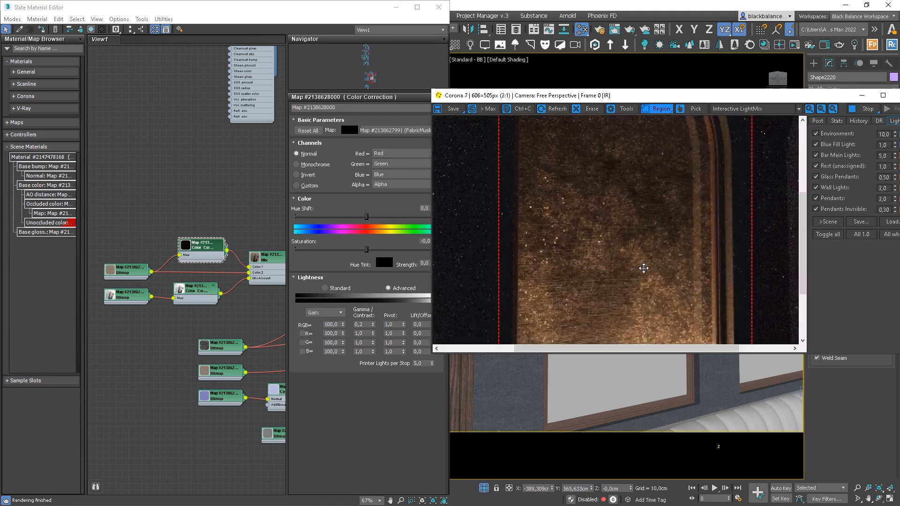
scroll(643, 268, down, 1)
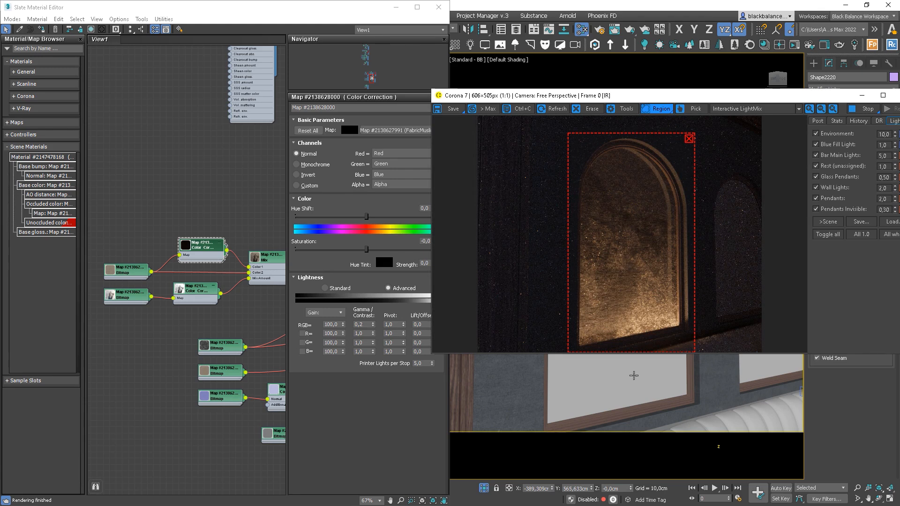
- Set the Rest (unassigned) light intensity in the LightMix to 2
click(884, 166)
text(3)
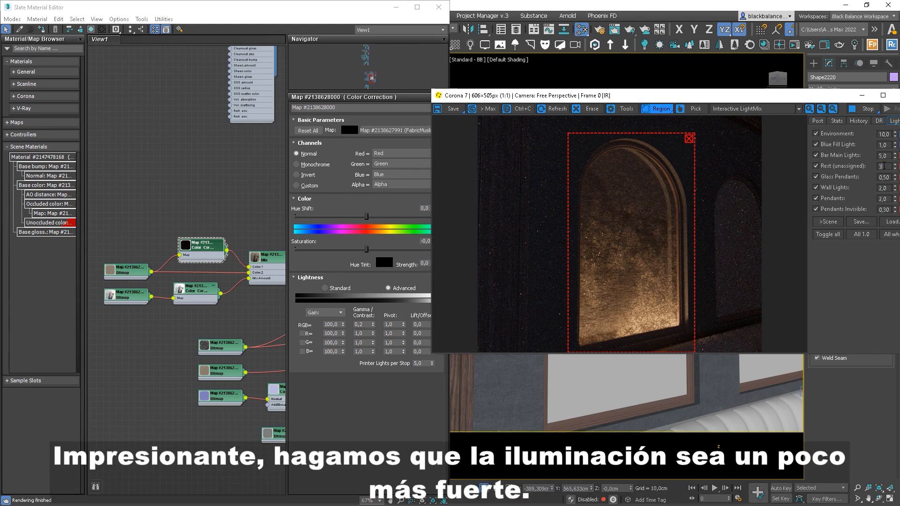
key(Return)
text(2)
key(Return)
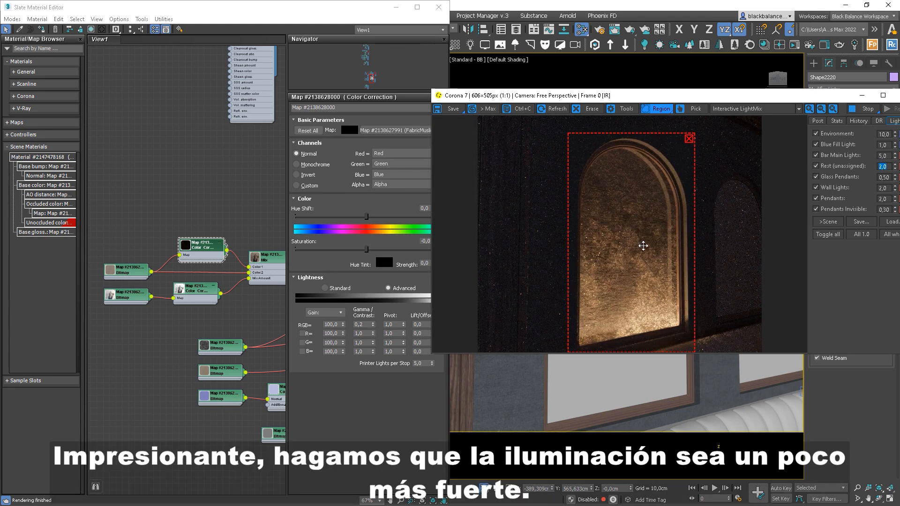
- Remove the render region and orbit the camera to view the lit arch from a slightly different angle
alt+middle_drag(644, 368, 627, 366)
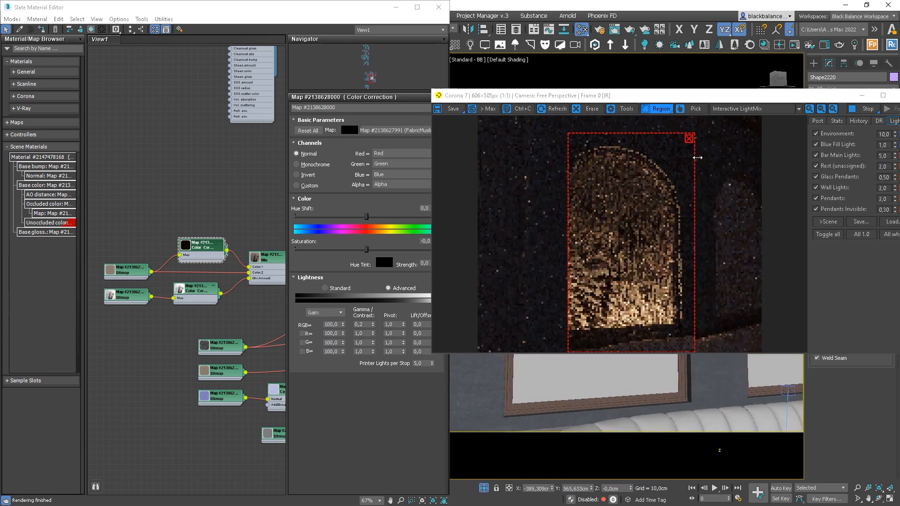
click(688, 139)
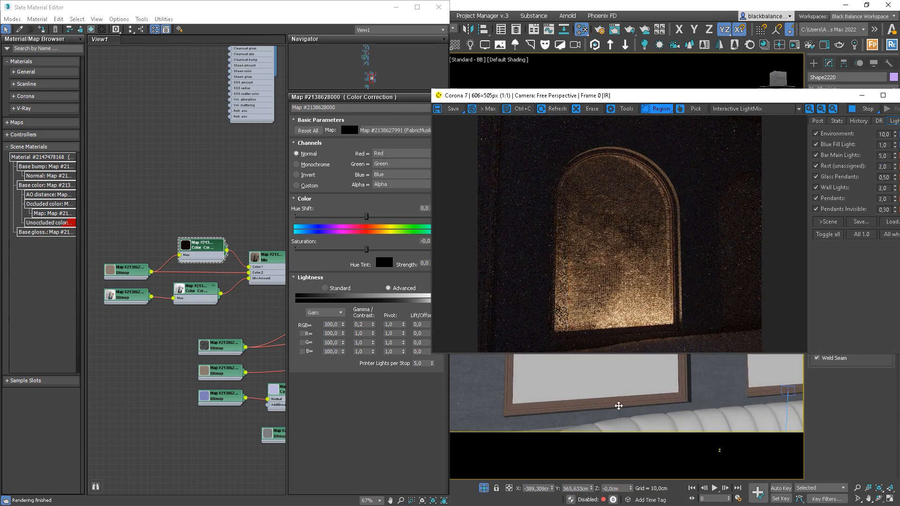
alt+middle_drag(619, 406, 626, 404)
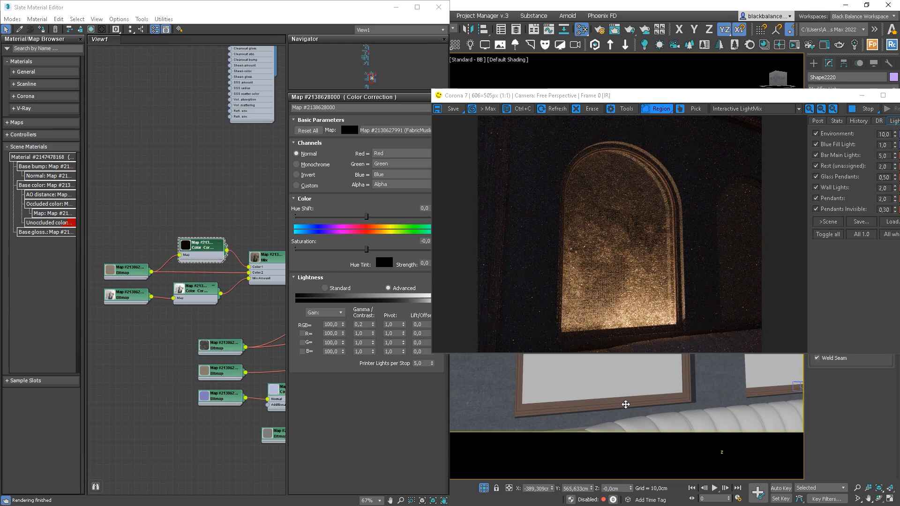
- Duplicate the Mix map that blends the normal and darkened fabric colours, placing the copy below the original
mouse_move(219, 287)
middle_down()
mouse_move(152, 280)
mouse_move(214, 285)
middle_up()
double_click(225, 248)
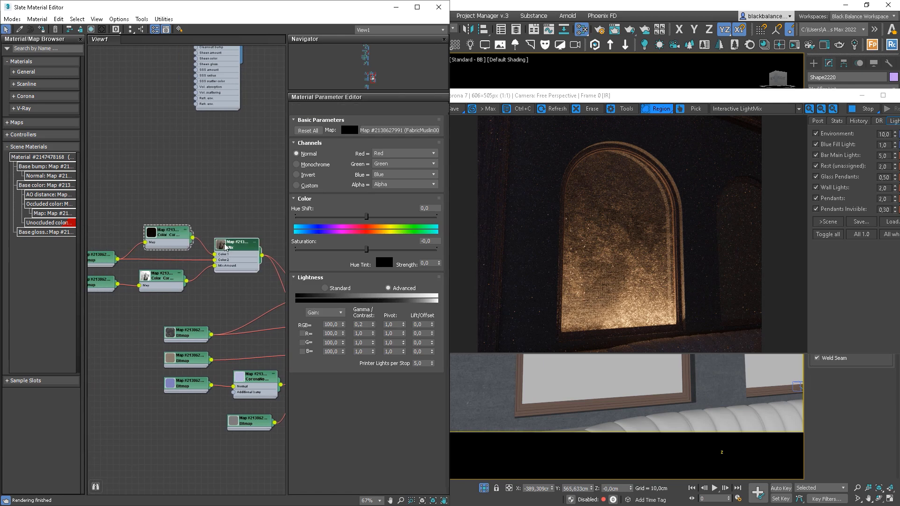
double_click(230, 269)
middle_drag(237, 290, 208, 219)
middle_drag(234, 269, 220, 265)
middle_drag(209, 227, 236, 216)
shift+drag(222, 164, 229, 215)
- In the copied Mix, clear Color 1, feed the muslin translucency bitmap into Color 2, and connect the Mix to the material's translucency fraction
middle_drag(230, 215, 181, 210)
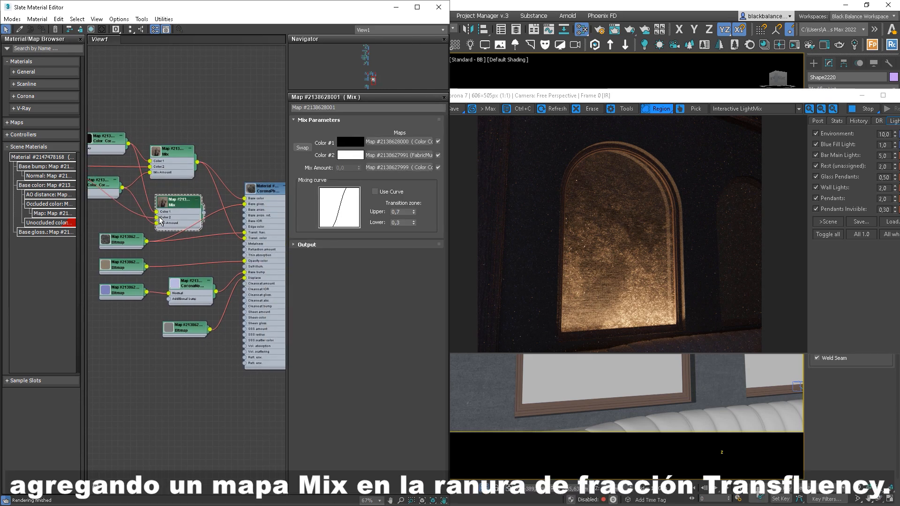
drag(158, 217, 170, 239)
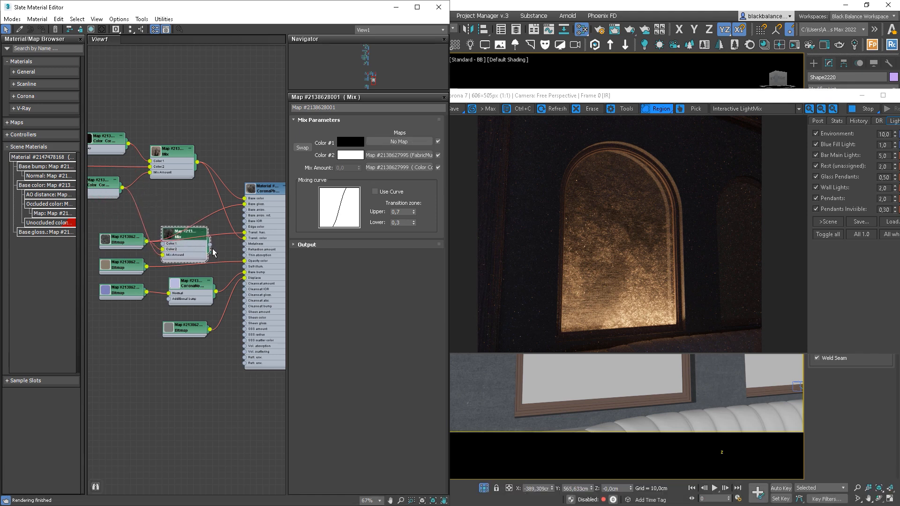
drag(238, 235, 243, 233)
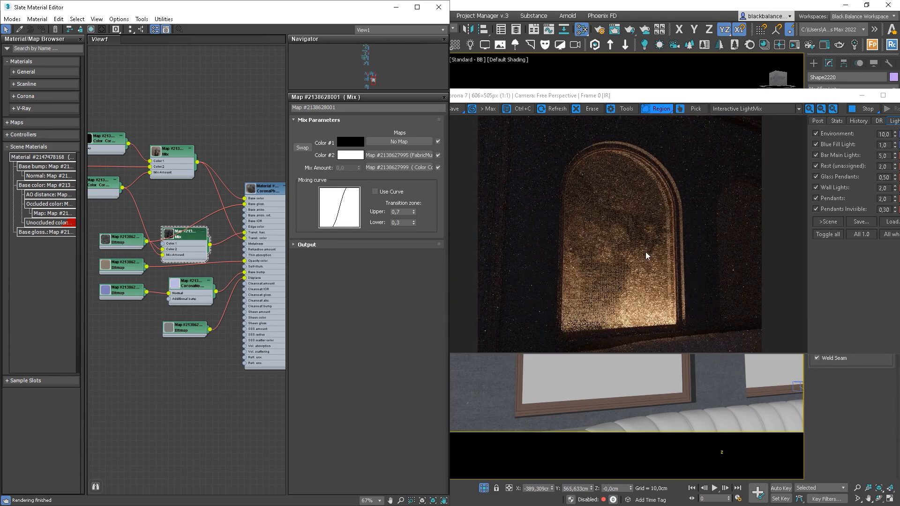
- Orbit to an oblique view of the arch, render a region around it to examine the shadow, and remove the region
scroll(650, 392, up, 3)
alt+middle_drag(650, 392, 651, 393)
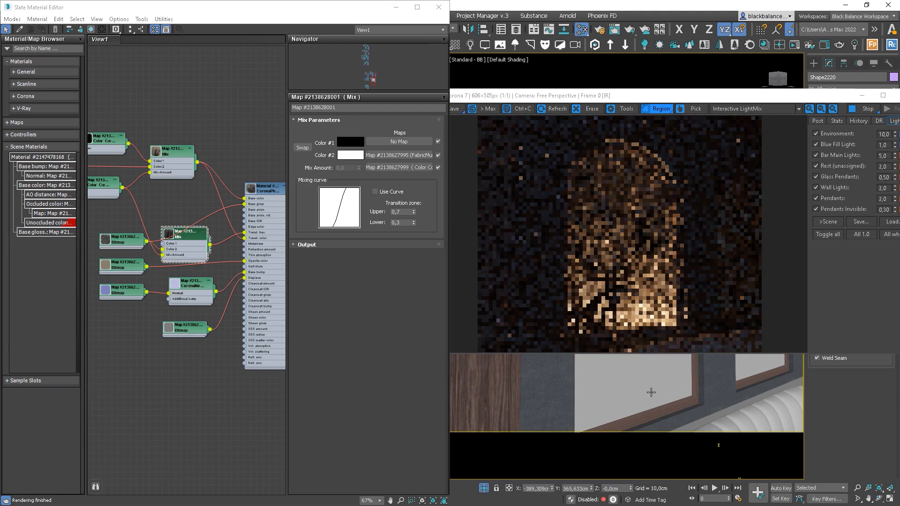
drag(690, 145, 588, 339)
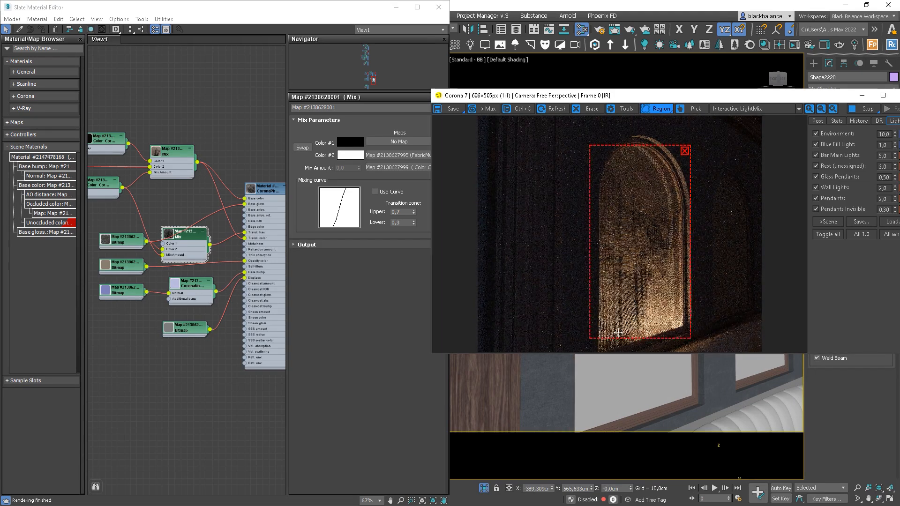
drag(662, 302, 715, 287)
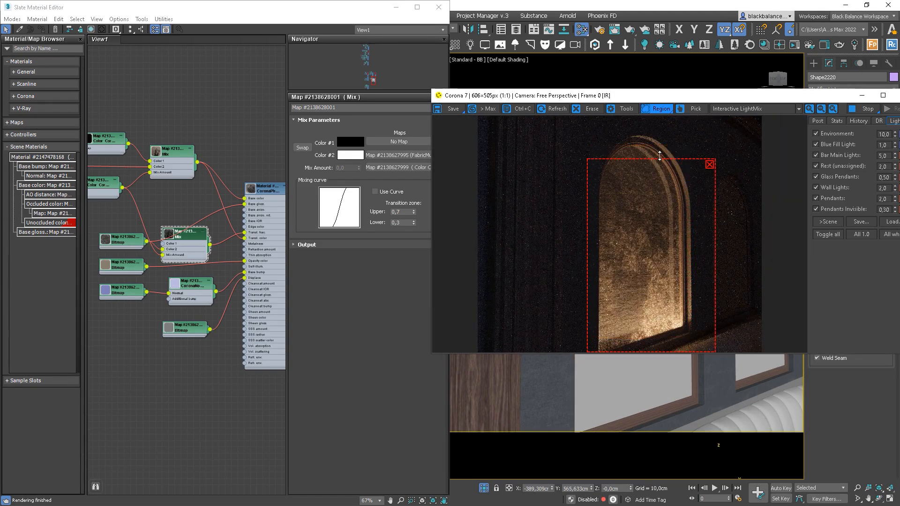
drag(659, 160, 663, 185)
click(702, 160)
- Rearrange the lower bitmap and translucency Mix nodes to tidy the muslin material graph
drag(115, 244, 118, 265)
drag(183, 229, 183, 217)
scroll(185, 221, down, 1)
mouse_move(175, 239)
middle_down()
mouse_move(219, 239)
mouse_move(192, 235)
middle_up()
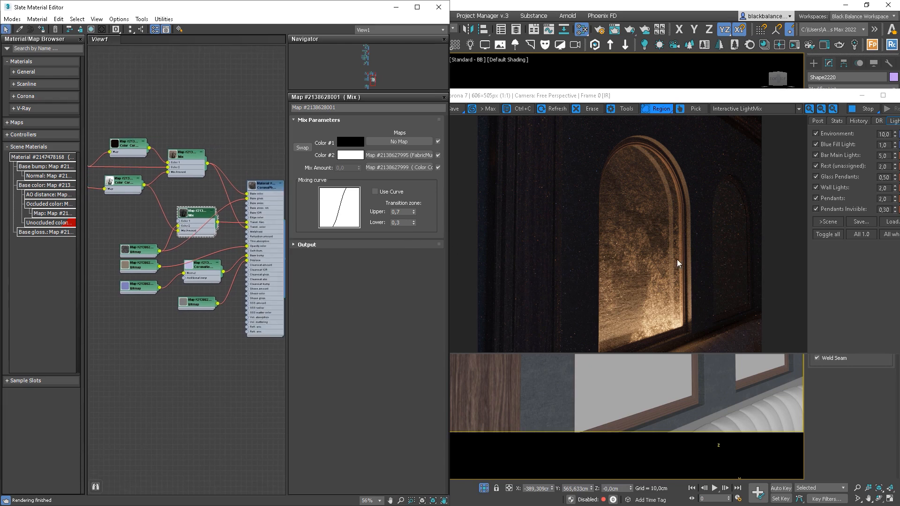
- Orbit to a frontal view, examine the arch's shadow pattern with a render region, and remove the region
alt+middle_drag(716, 403, 657, 393)
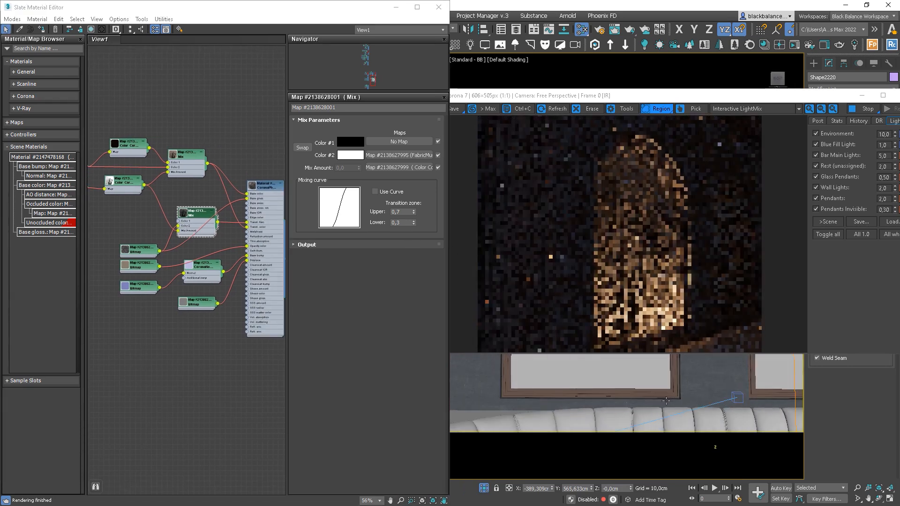
mouse_move(681, 153)
mouse_down()
mouse_move(623, 209)
mouse_move(531, 328)
mouse_up()
scroll(615, 266, up, 1)
scroll(613, 269, down, 1)
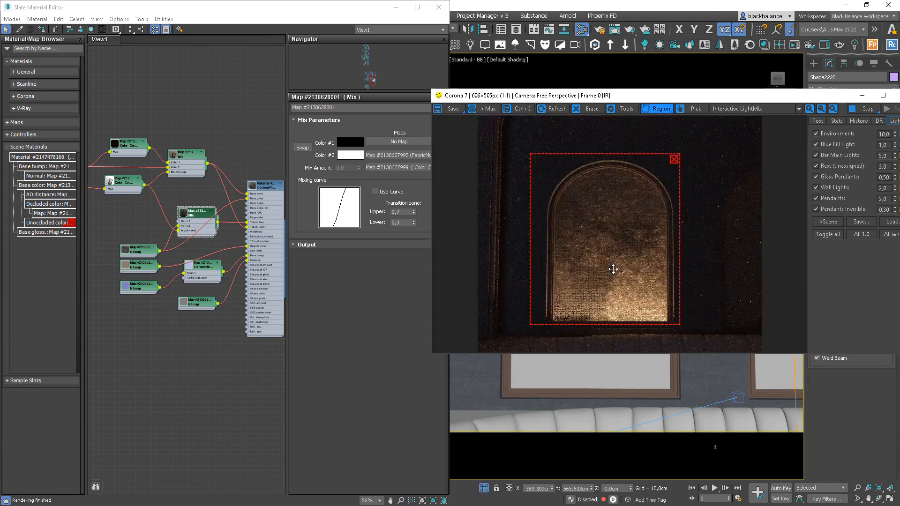
drag(617, 308, 617, 317)
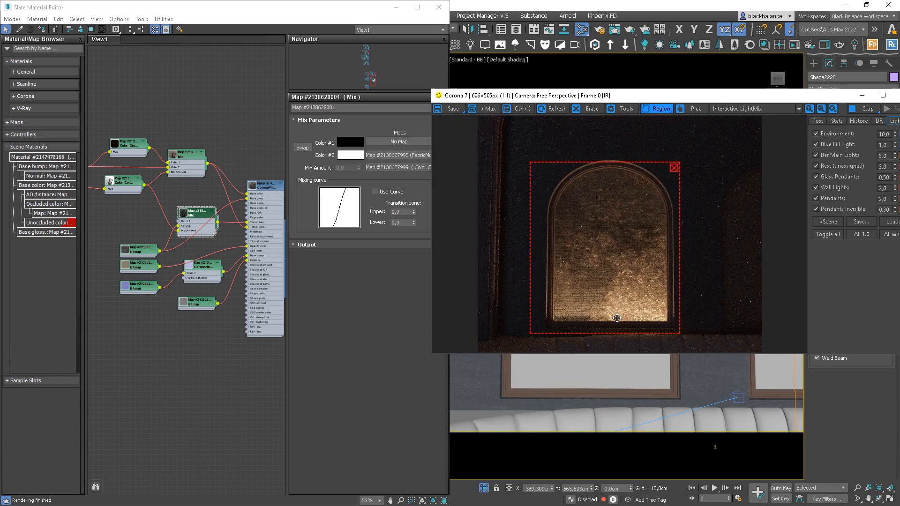
scroll(617, 317, up, 1)
scroll(617, 314, down, 1)
click(673, 168)
- Stop the interactive render and close the Corona frame buffer
click(867, 109)
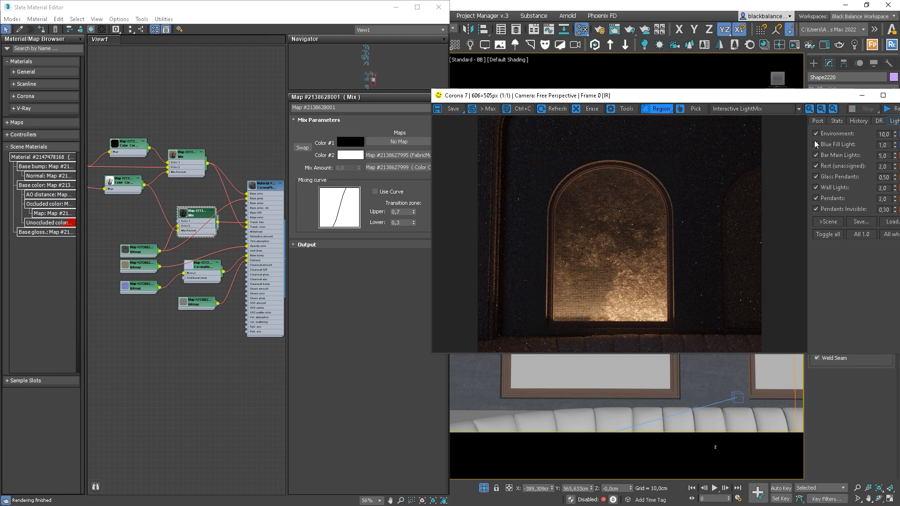
drag(778, 100, 641, 100)
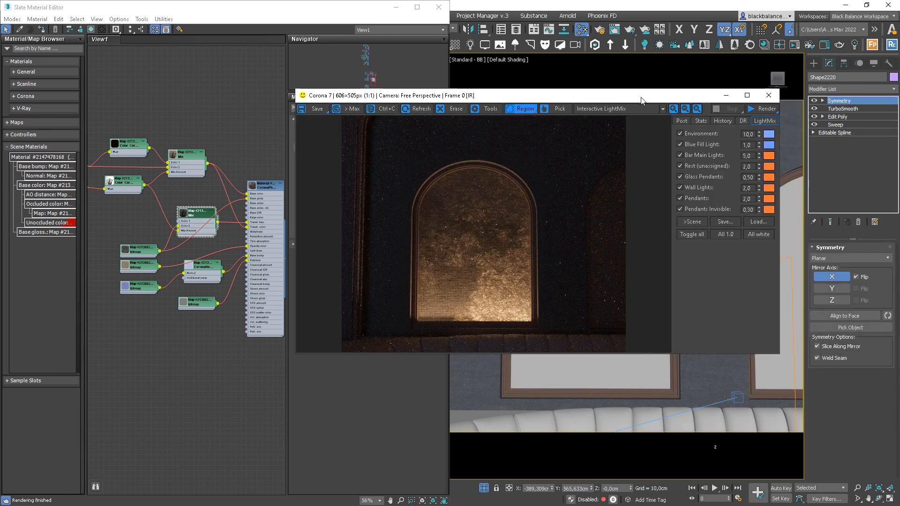
click(772, 99)
- Display the pexels-cottonbro-10034379.jpg shadow bitmap in the viewport and bring both arches into view
middle_drag(174, 187, 260, 216)
double_click(150, 215)
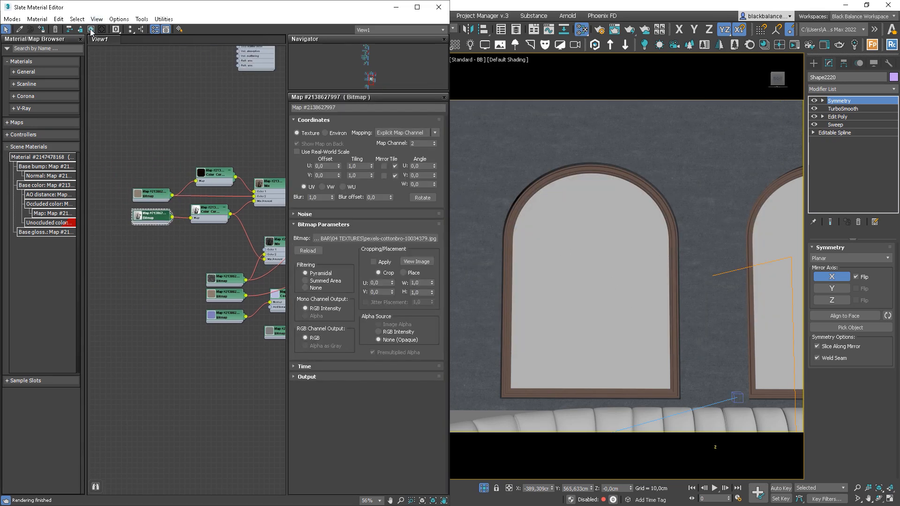
click(91, 30)
scroll(646, 282, down, 4)
middle_drag(646, 282, 601, 285)
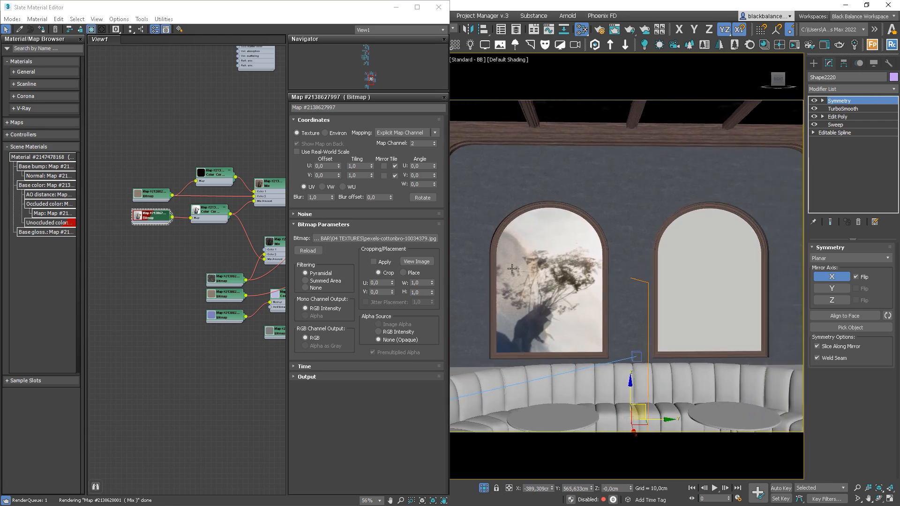
- Copy the UVW Map modifiers from the first arch's fabric and paste them onto the neighbouring arch's fabric
click(511, 269)
right_click(842, 112)
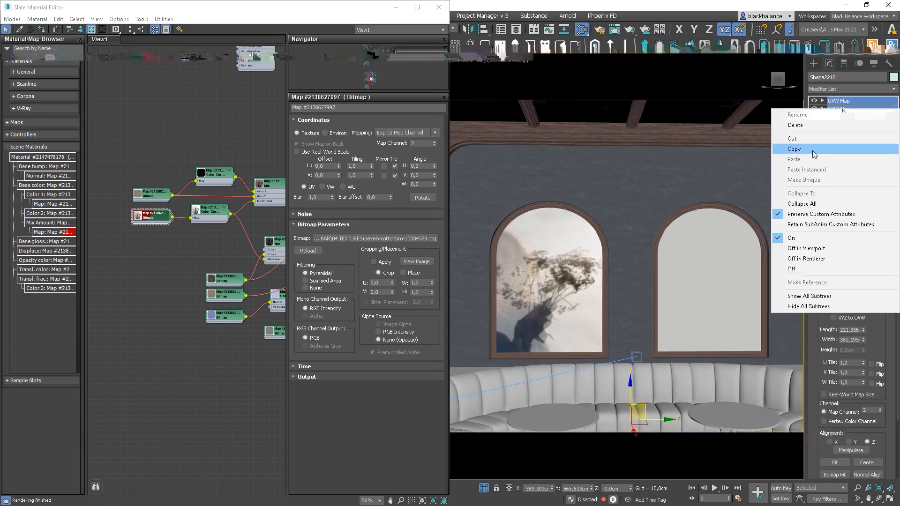
click(813, 153)
right_click(841, 118)
click(829, 173)
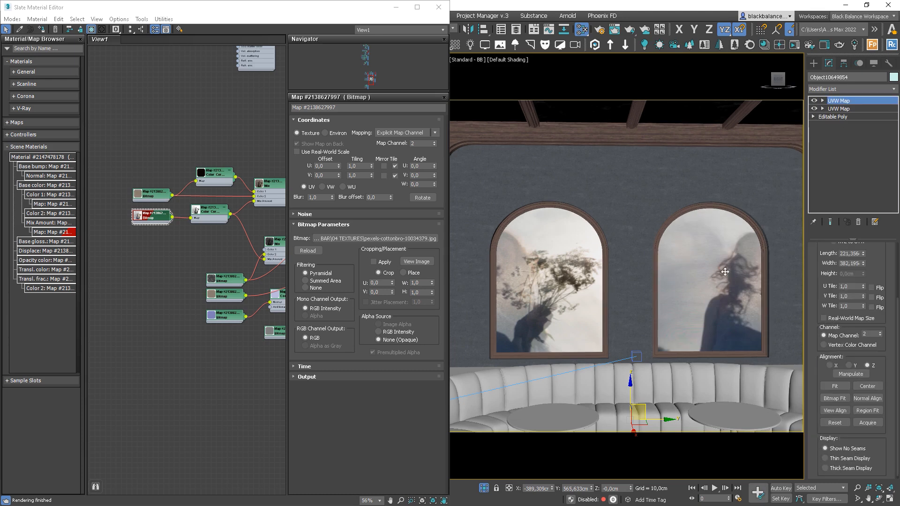
- Duplicate the muslin material together with its two Mix maps, shadow Color Correction and shadow bitmap, placing the copies below
scroll(126, 212, down, 4)
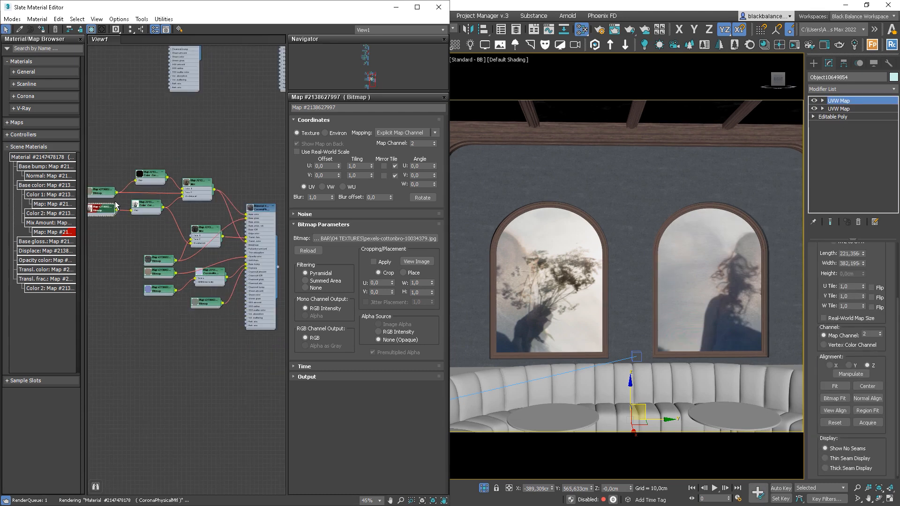
scroll(209, 215, up, 2)
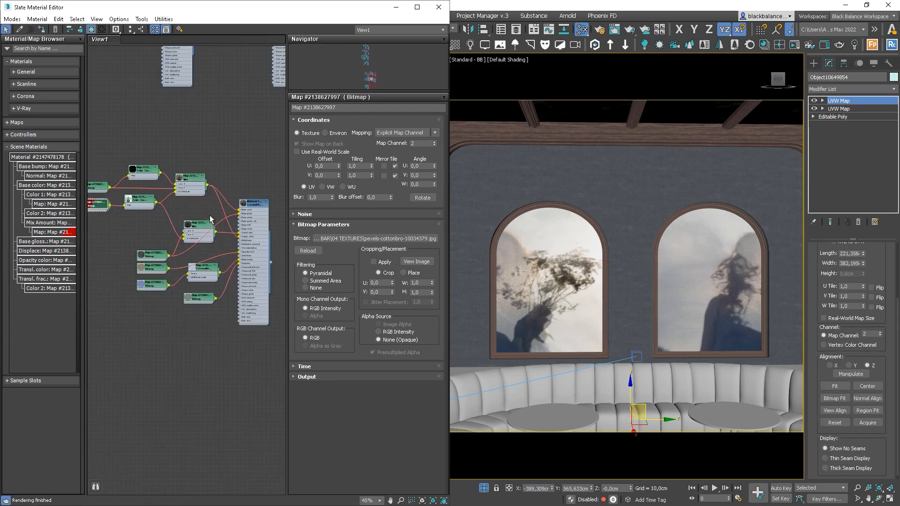
drag(255, 213, 269, 212)
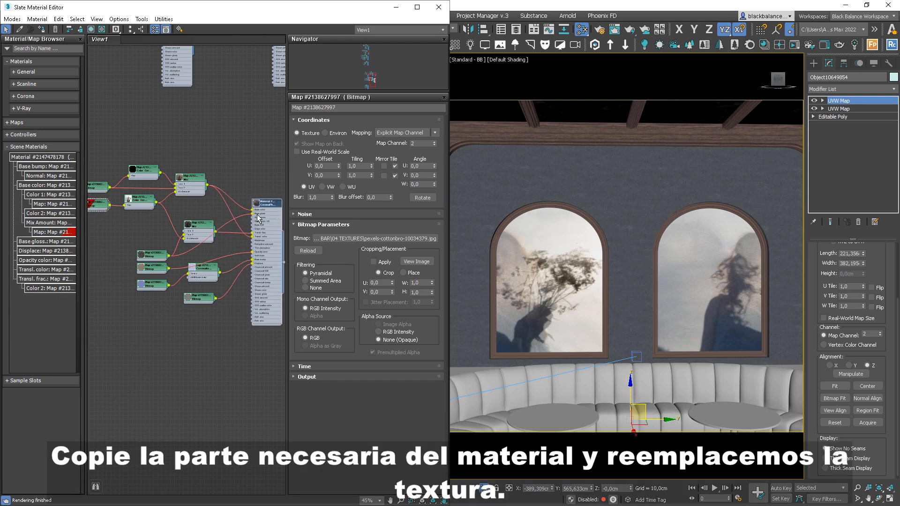
double_click(199, 229)
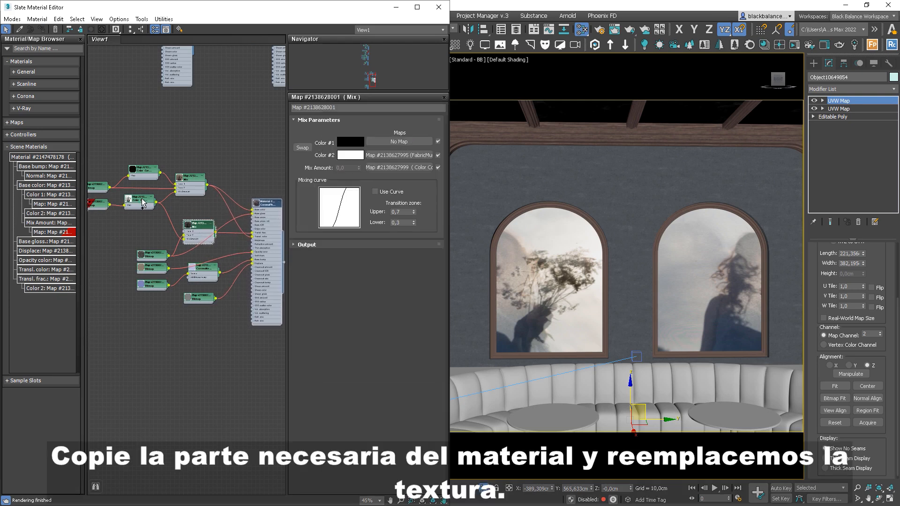
double_click(189, 184)
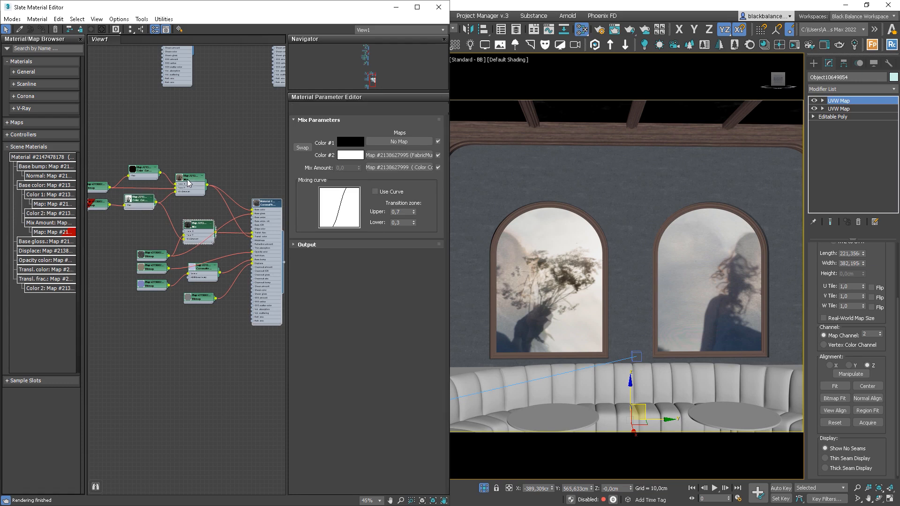
double_click(97, 206)
scroll(140, 206, down, 2)
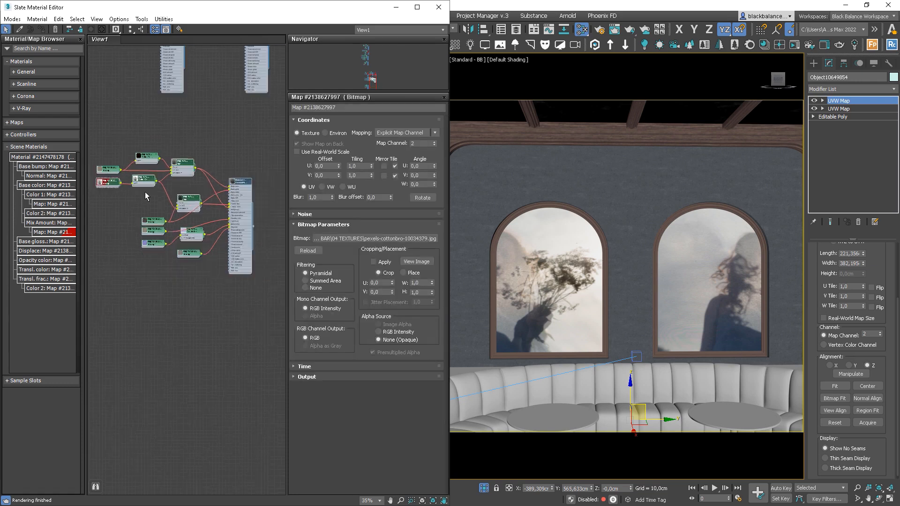
shift+drag(238, 191, 238, 319)
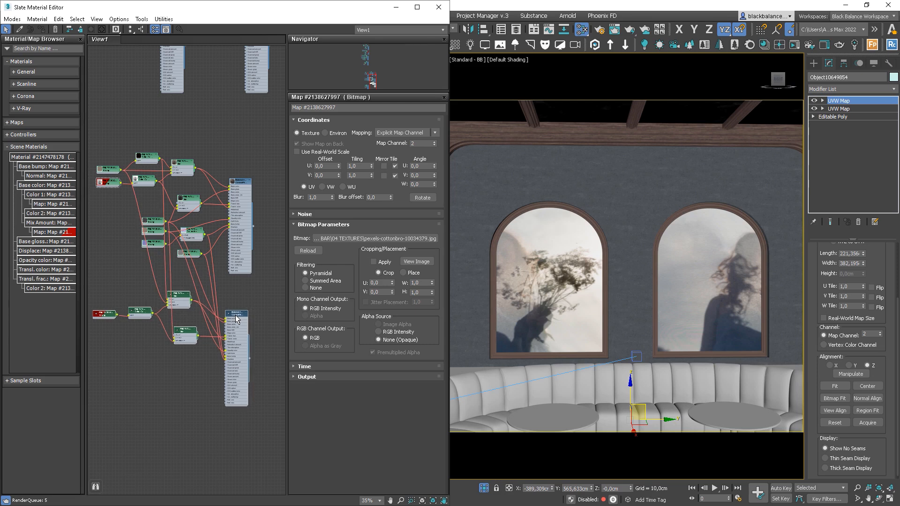
shift+drag(236, 315, 239, 313)
double_click(240, 313)
- Replace the copied shadow bitmap's image with pexels-cottonbro-6692613.jpg from the 04 TEXTURES folder
middle_drag(202, 283, 234, 245)
double_click(139, 276)
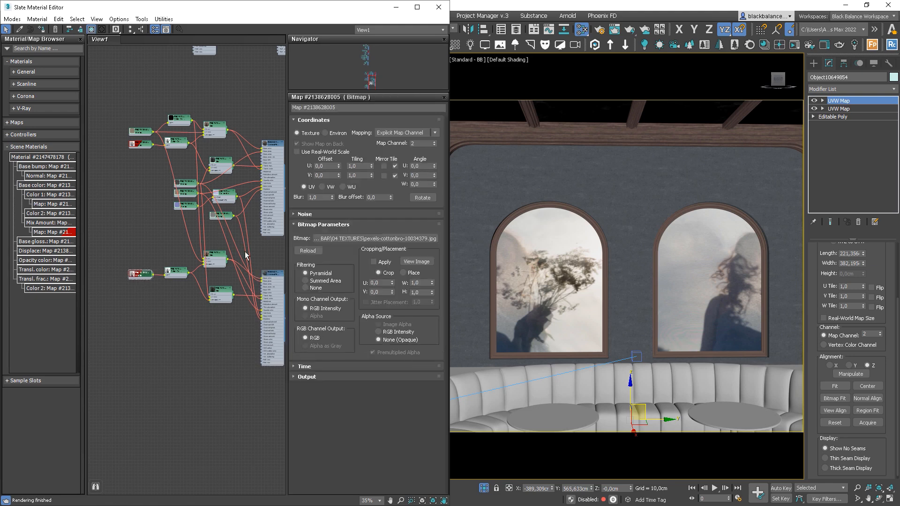
click(339, 243)
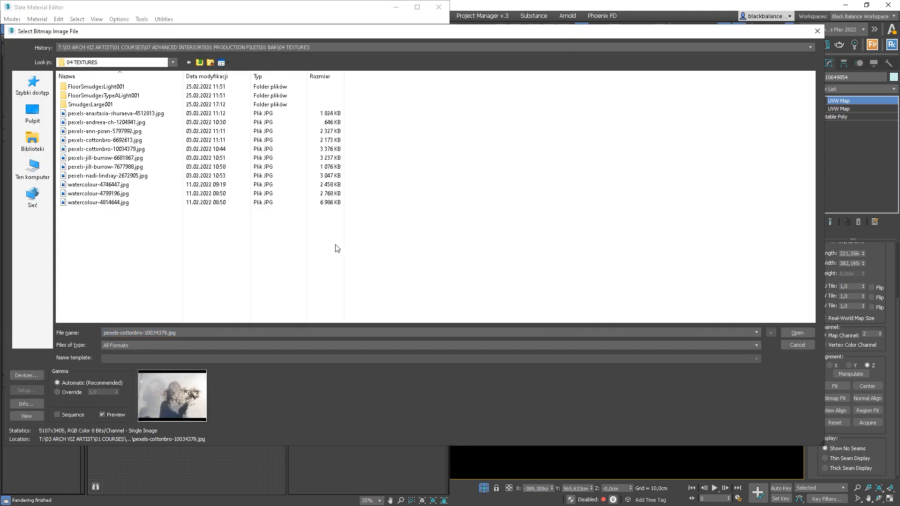
right_click(337, 243)
mouse_move(358, 248)
click(467, 252)
scroll(468, 248, down, 3)
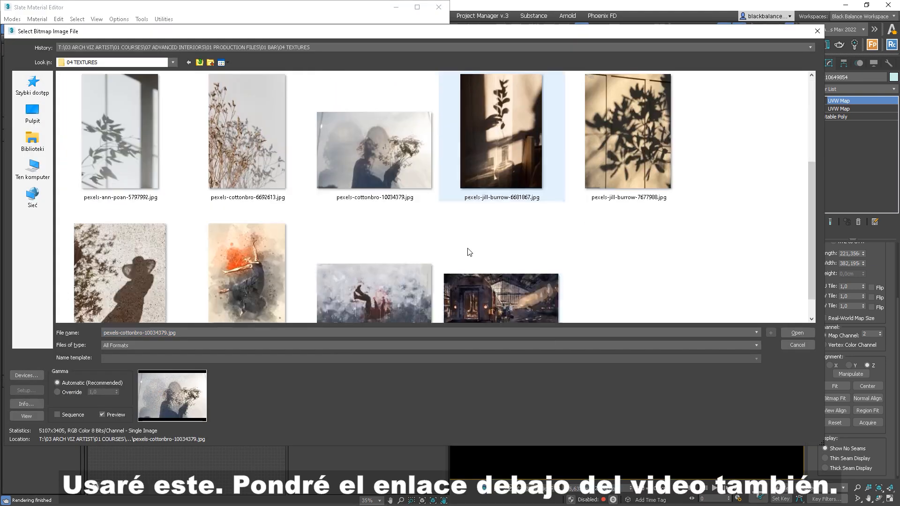
double_click(258, 162)
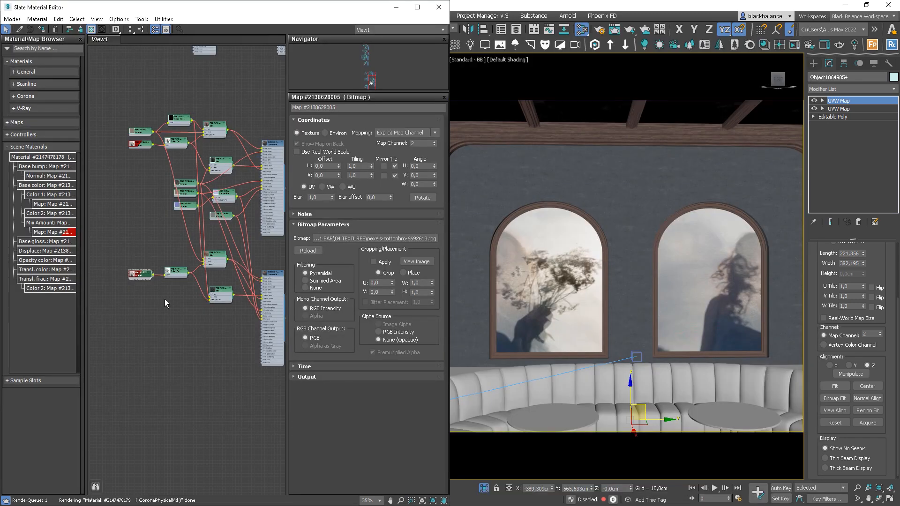
- Assign the duplicated material to the second arch's fabric and display its plant bitmap in the viewport
middle_drag(177, 302, 140, 301)
drag(247, 316, 703, 299)
click(99, 276)
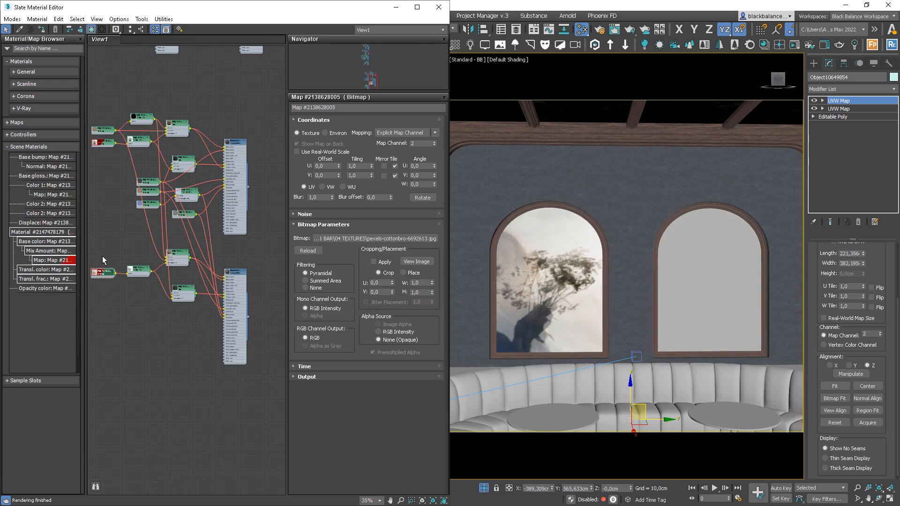
click(91, 29)
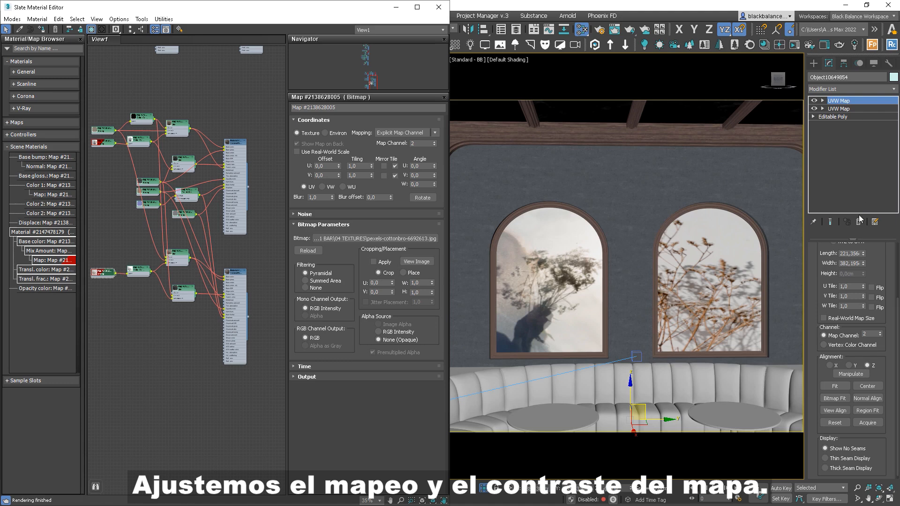
- Resize the second fabric's UVW mapping to about 219 in length and 160.5 in width to fit the plant image
mouse_move(863, 263)
mouse_down()
mouse_move(855, 284)
mouse_move(864, 263)
mouse_up()
drag(865, 257, 865, 247)
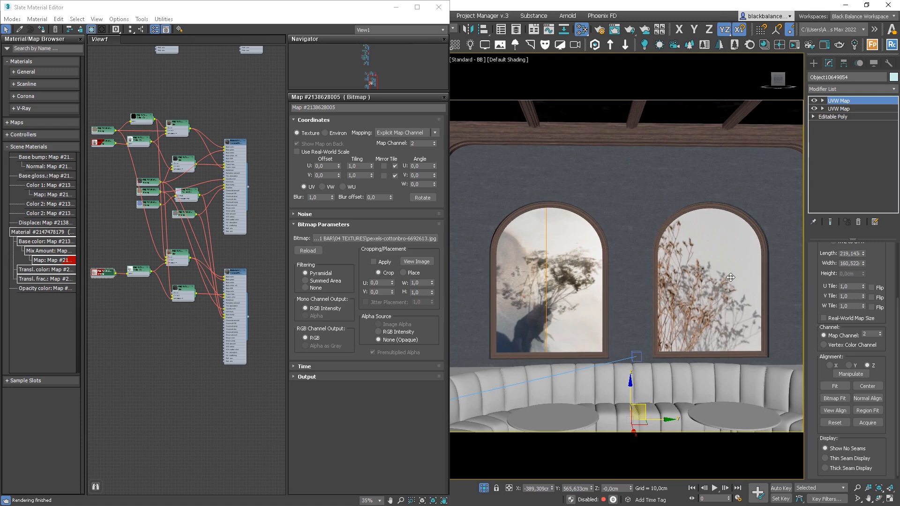
- Set the RGB gamma/contrast of the plant bitmap's Color Correction to 0.4
scroll(142, 251, up, 6)
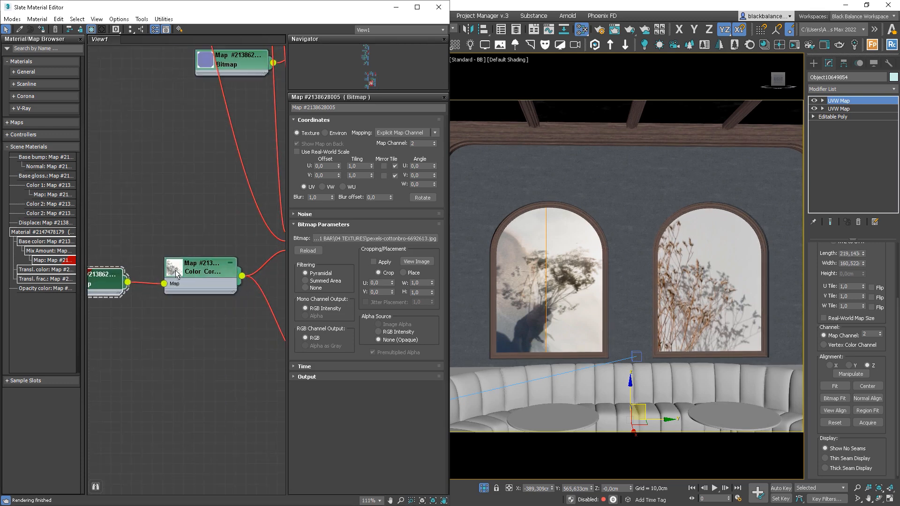
double_click(178, 273)
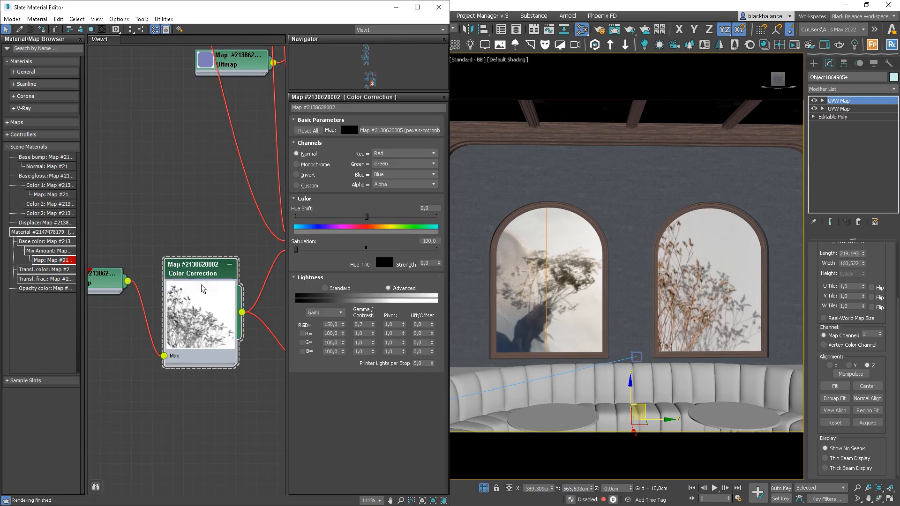
text(0,5)
key(Return)
text(,4)
key(Return)
double_click(201, 319)
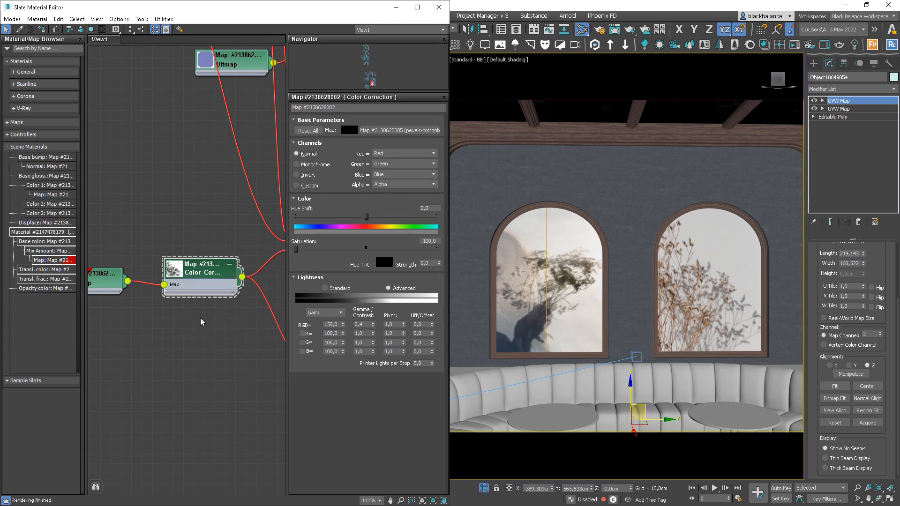
- Orbit to an angled view of the arches and start a Corona interactive render
alt+middle_drag(688, 281, 713, 273)
scroll(697, 276, down, 1)
scroll(687, 276, up, 1)
right_click(684, 254)
click(647, 249)
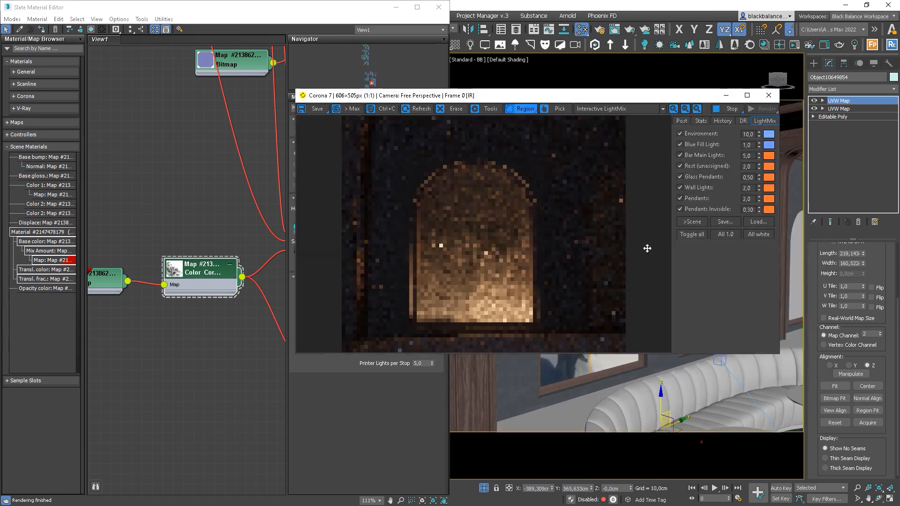
- Close the material editor and copy the first arch's Corona light to the second arch as a single instance in the top view
click(438, 7)
click(220, 345)
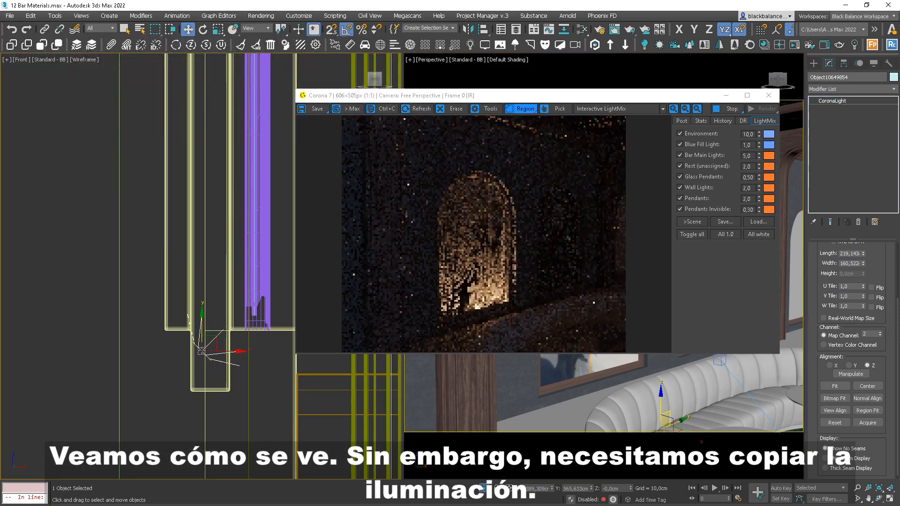
key(t)
scroll(222, 350, down, 3)
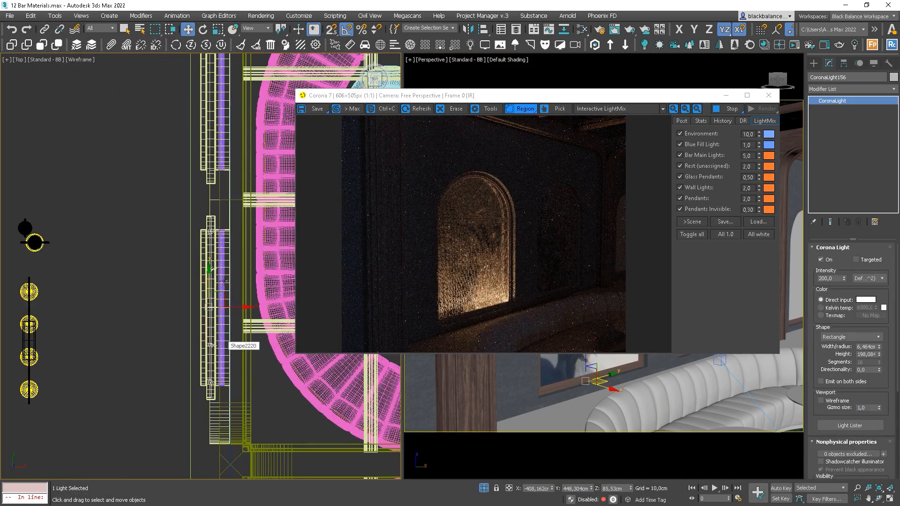
mouse_move(205, 226)
shift+mouse_down()
mouse_move(216, 94)
mouse_move(229, 64)
shift+mouse_up()
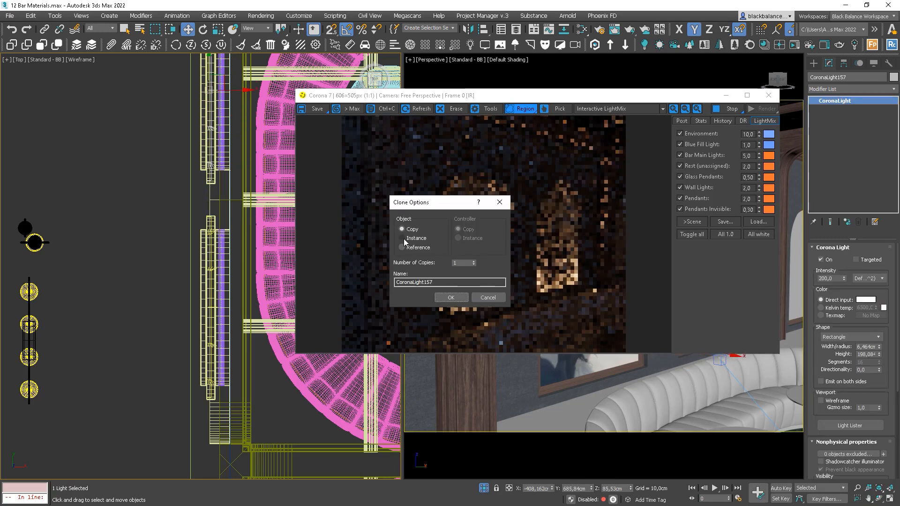
click(451, 297)
- Frame both arches and limit the interactive render to a region around the second arch
drag(593, 180, 531, 288)
drag(585, 232, 580, 241)
click(583, 193)
alt+middle_drag(707, 368, 673, 376)
drag(591, 177, 526, 287)
scroll(584, 236, up, 1)
scroll(584, 238, down, 1)
drag(574, 243, 599, 248)
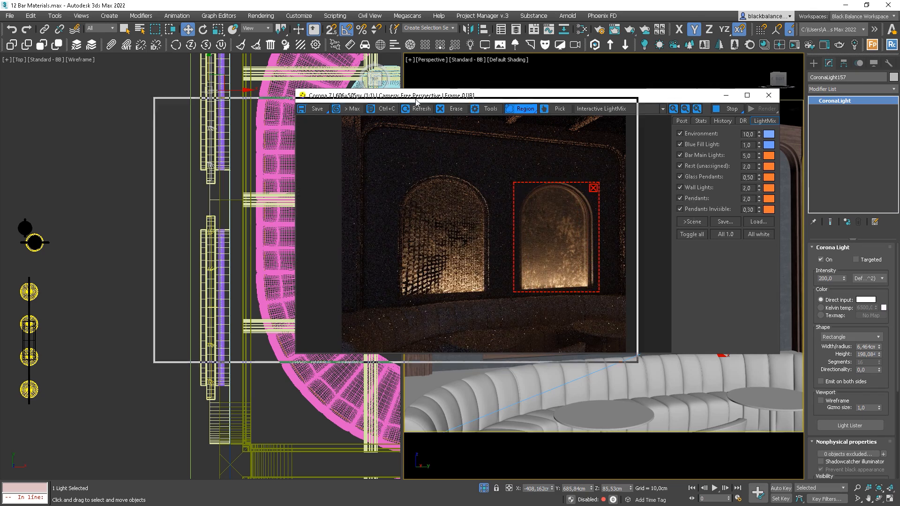
- Move the render window clear of the perspective view and compare the second arch with the Rest (unassigned) lights off and on
drag(633, 97, 438, 103)
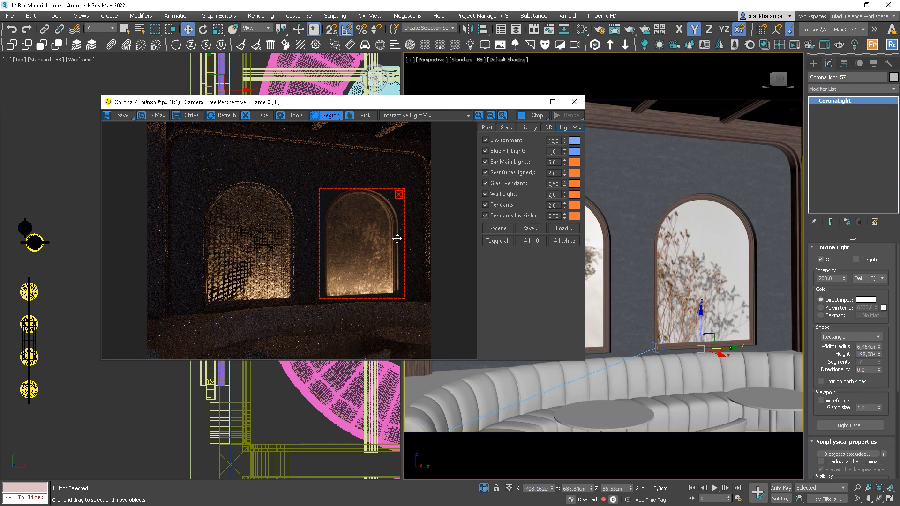
scroll(396, 239, up, 1)
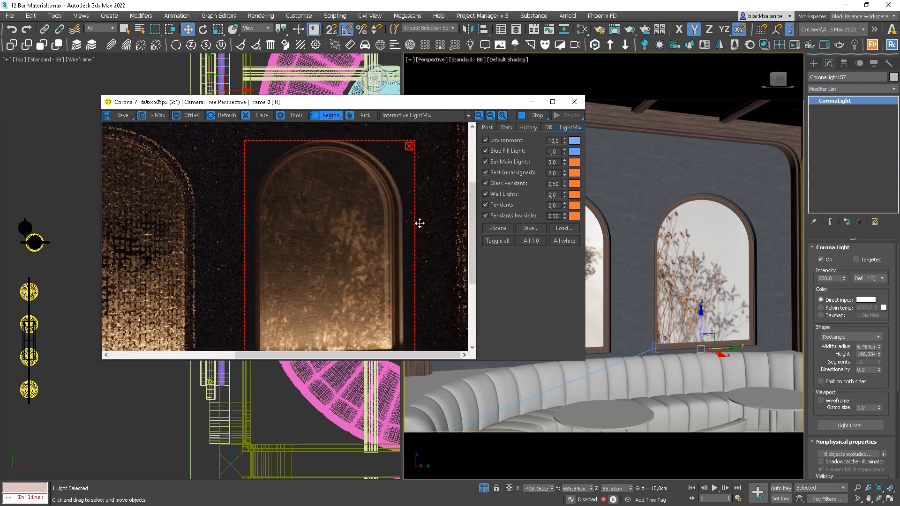
click(486, 172)
click(487, 172)
click(487, 171)
click(487, 171)
- Clear the render region and examine the plant shadow on the second arch's fabric from a close angled view
scroll(671, 293, up, 5)
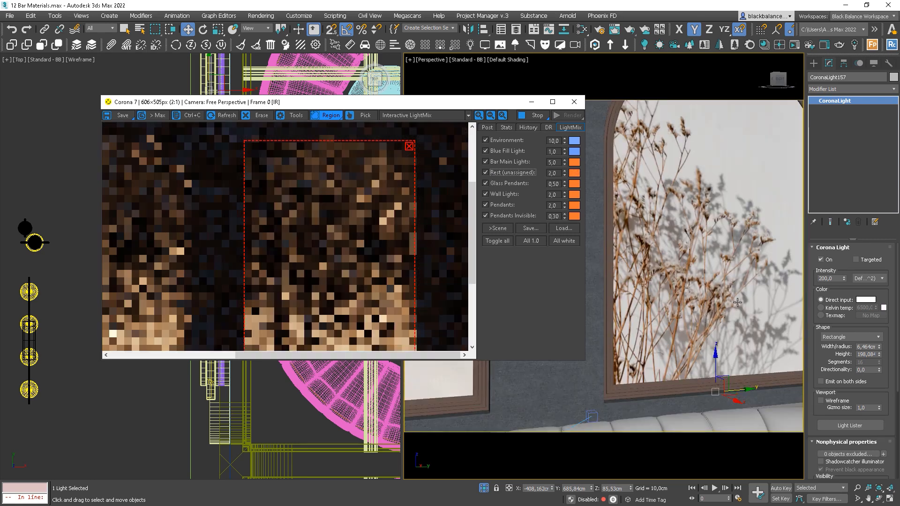
mouse_move(670, 293)
middle_down()
mouse_move(659, 294)
mouse_move(667, 295)
middle_up()
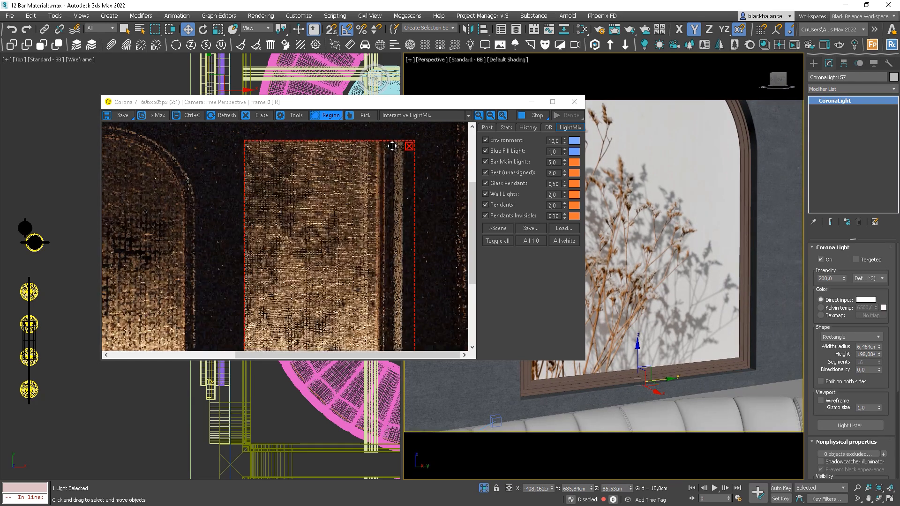
click(409, 147)
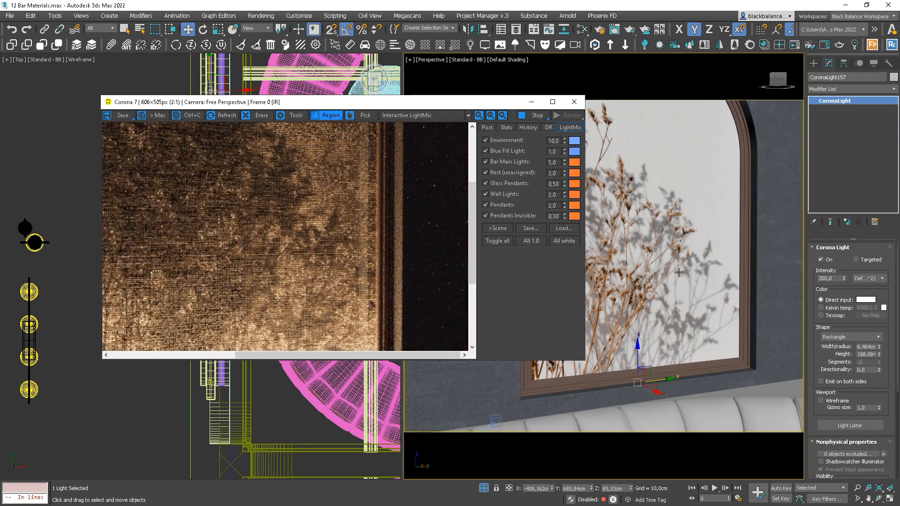
alt+middle_drag(658, 276, 675, 282)
scroll(311, 232, down, 1)
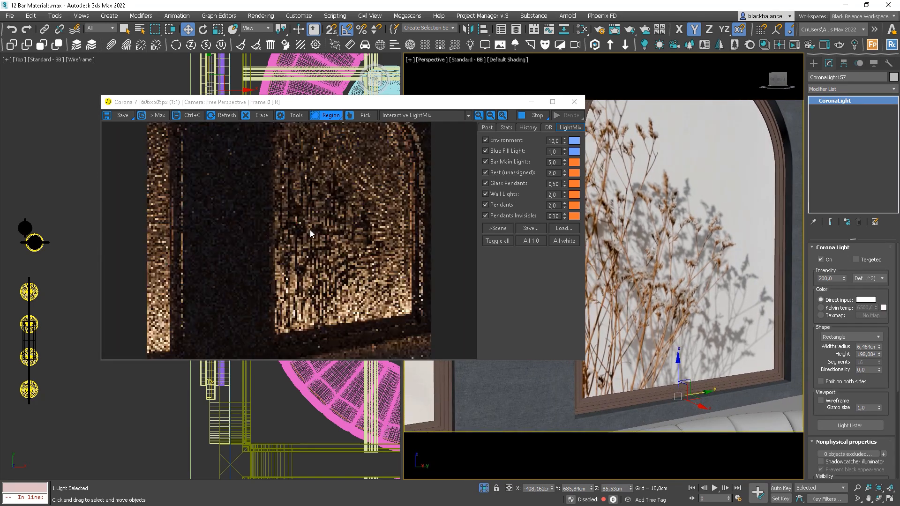
scroll(697, 274, up, 2)
alt+middle_drag(727, 276, 663, 262)
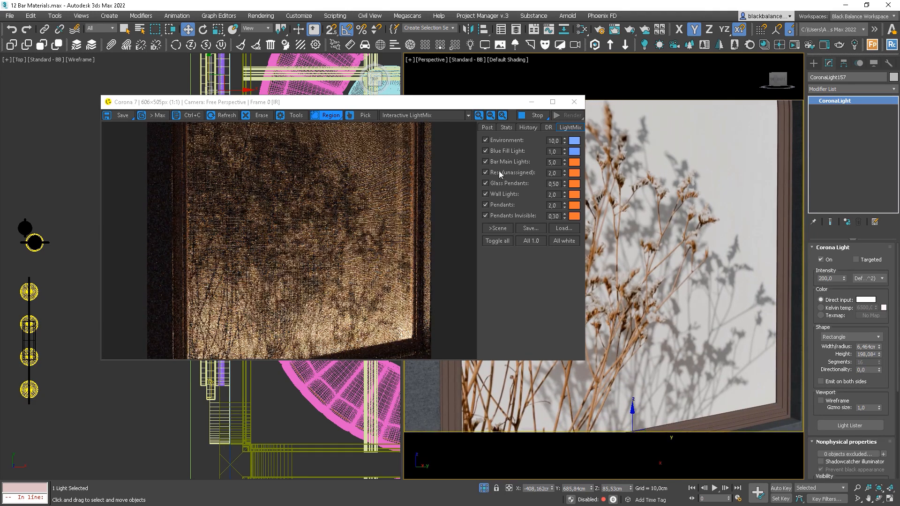
- Refine the close-up of the fabric with a render region over its upper part, and remove the region
scroll(325, 289, up, 1)
scroll(325, 289, down, 1)
drag(350, 271, 363, 212)
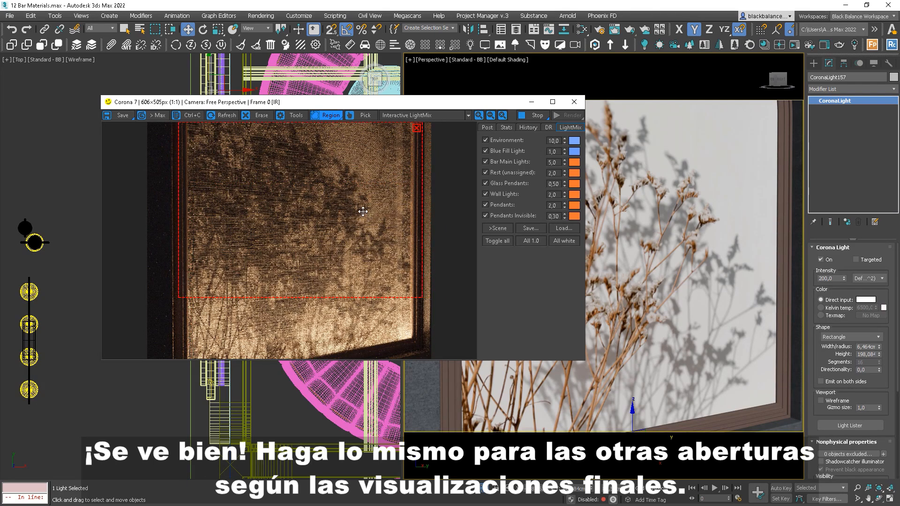
click(415, 128)
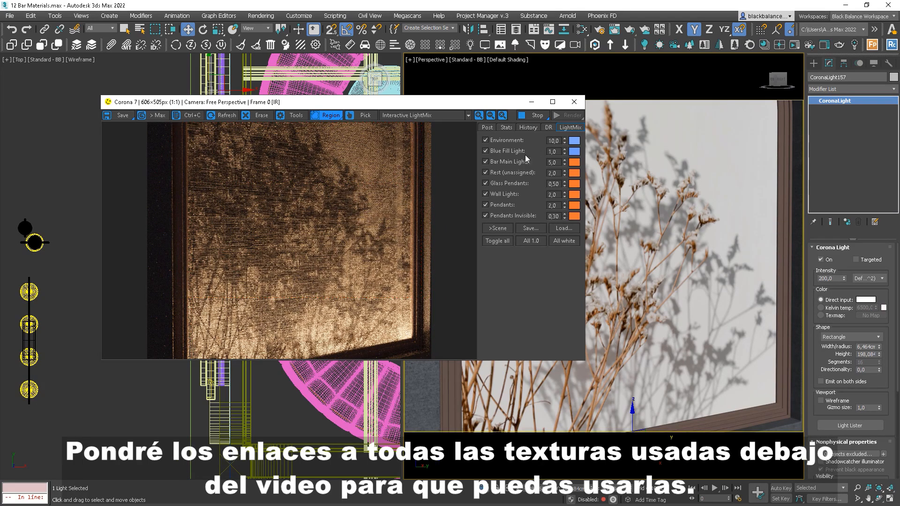
- Try the Rest (unassigned) LightMix intensity at 3 and 1, and set it back to 2
text(3)
key(Return)
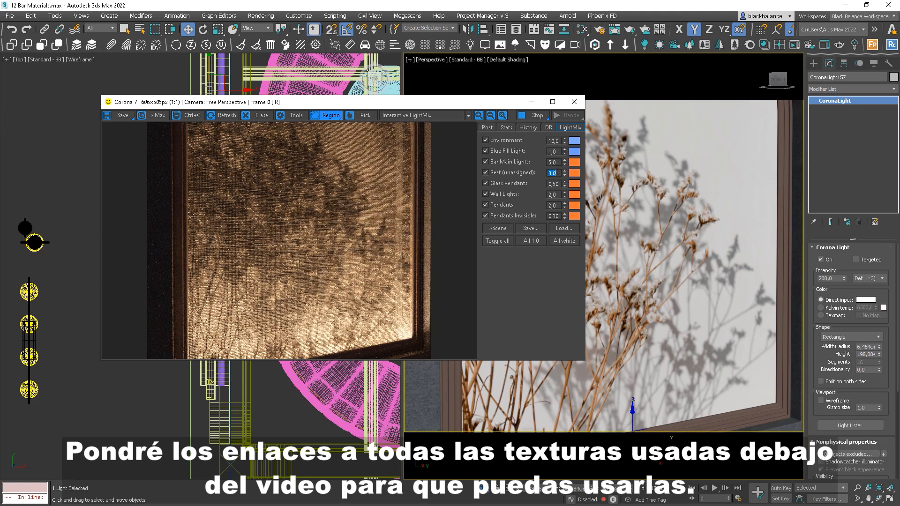
text(1)
key(Return)
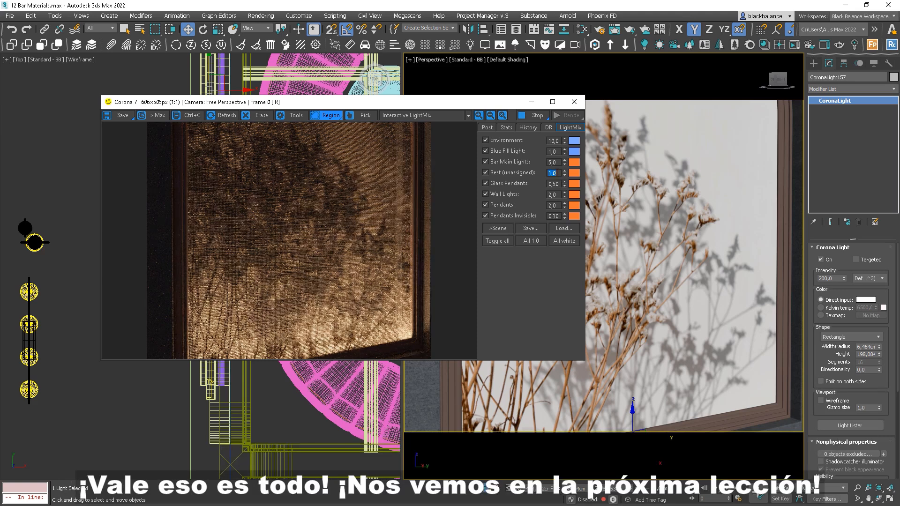
text(2)
key(Return)
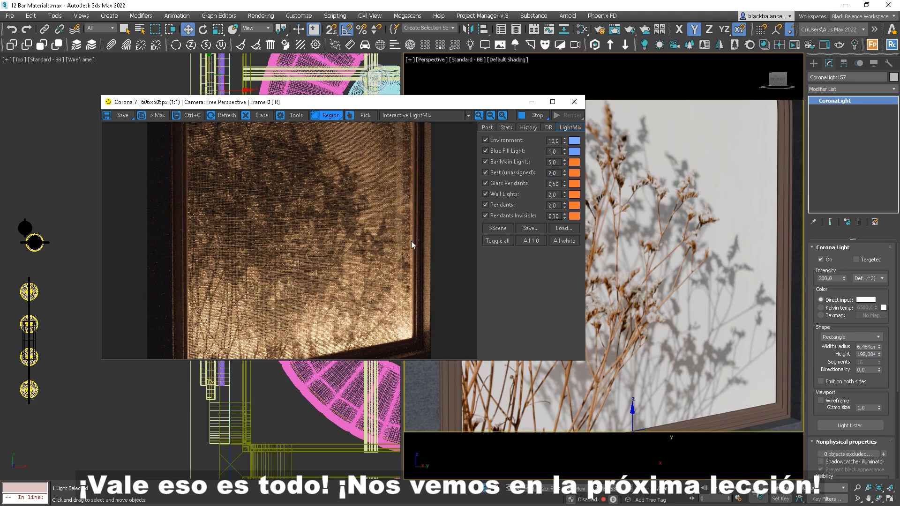